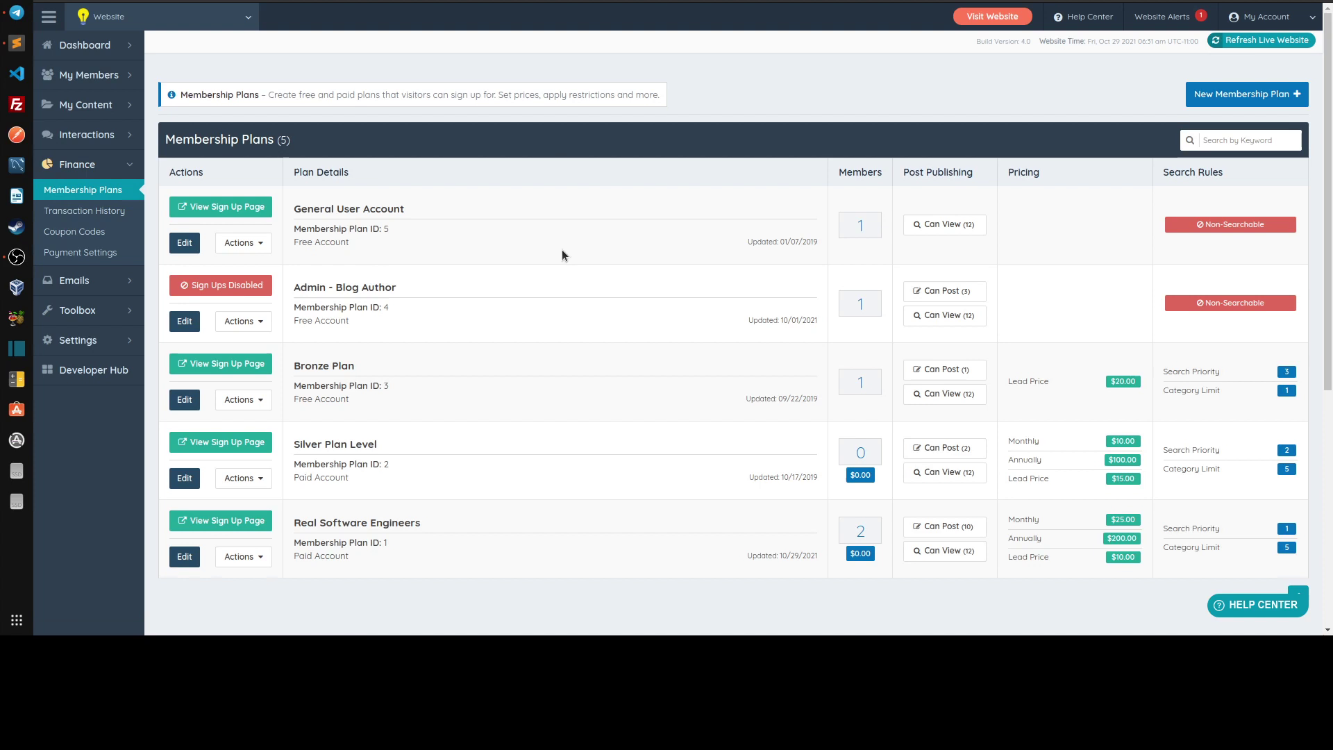
# Step: Open the General User Account membership plan for editing and look over its pricing options section
pyautogui.click(184, 242)
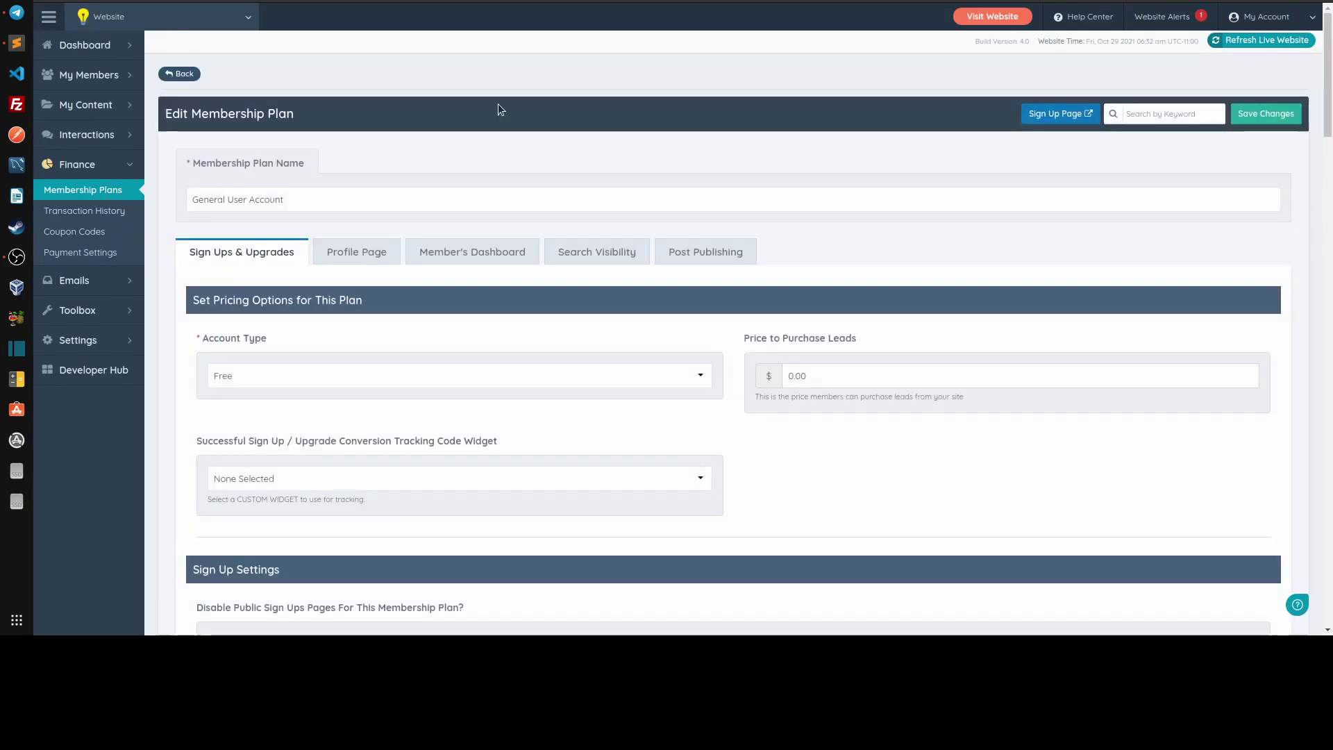
pyautogui.scroll(-1, 173, 283)
pyautogui.moveTo(215, 303); pyautogui.dragTo(282, 301)
pyautogui.click(282, 302)
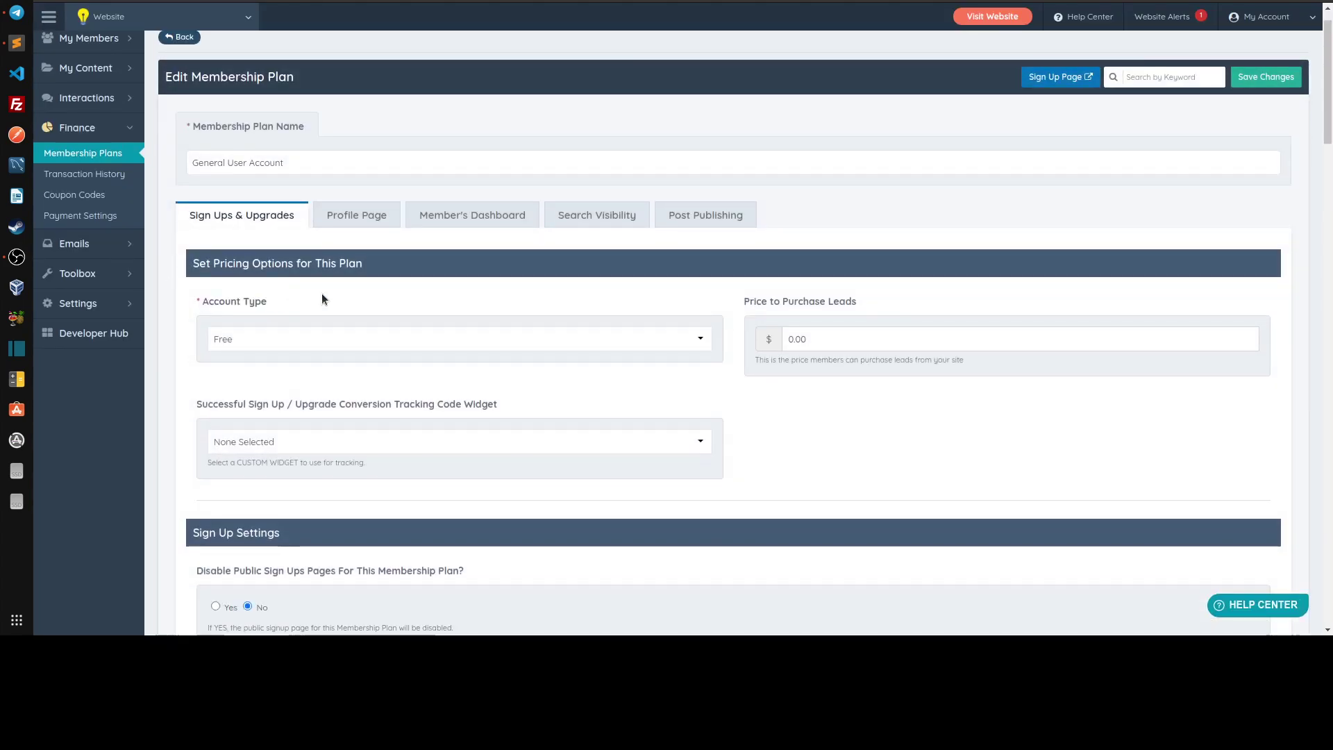
# Step: Examine the Account Type choices in the plan's pricing options without changing the selection, and return to the Membership Plans list
pyautogui.scroll(-2, 290, 287)
pyautogui.click(230, 268)
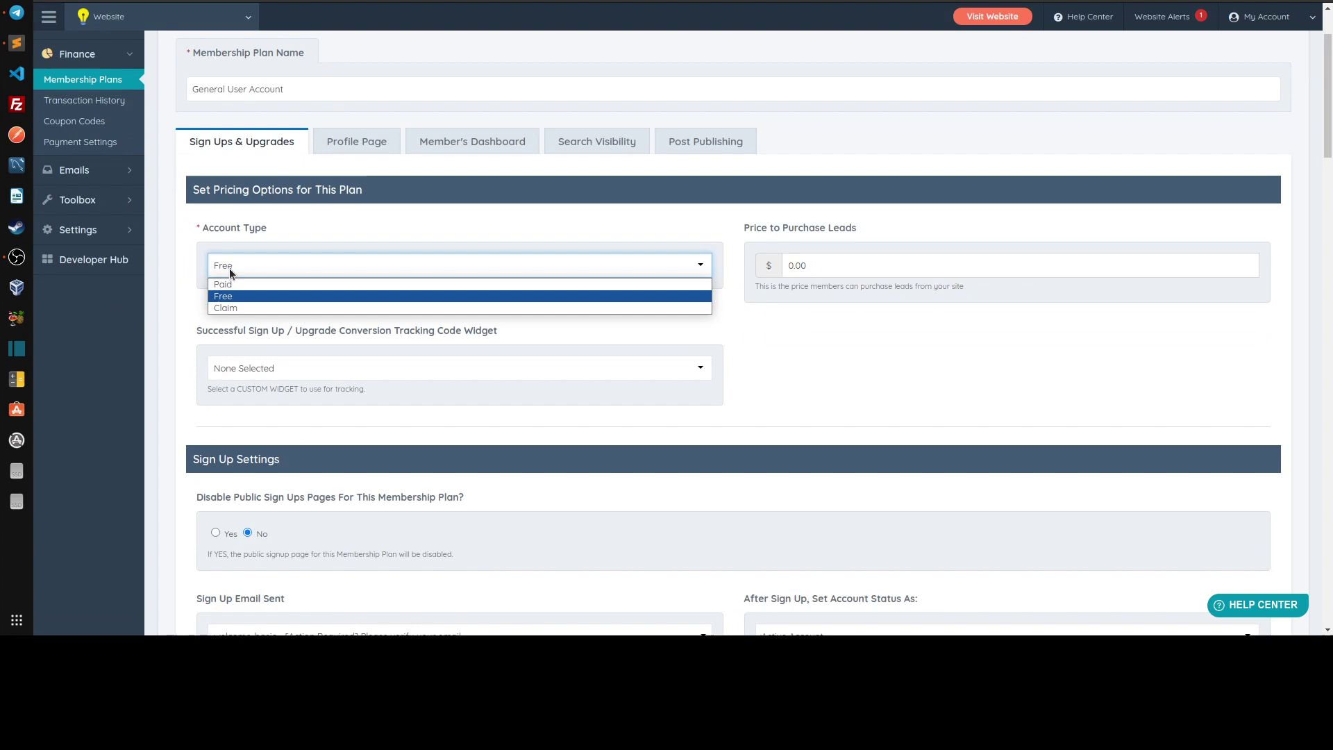
pyautogui.click(186, 204)
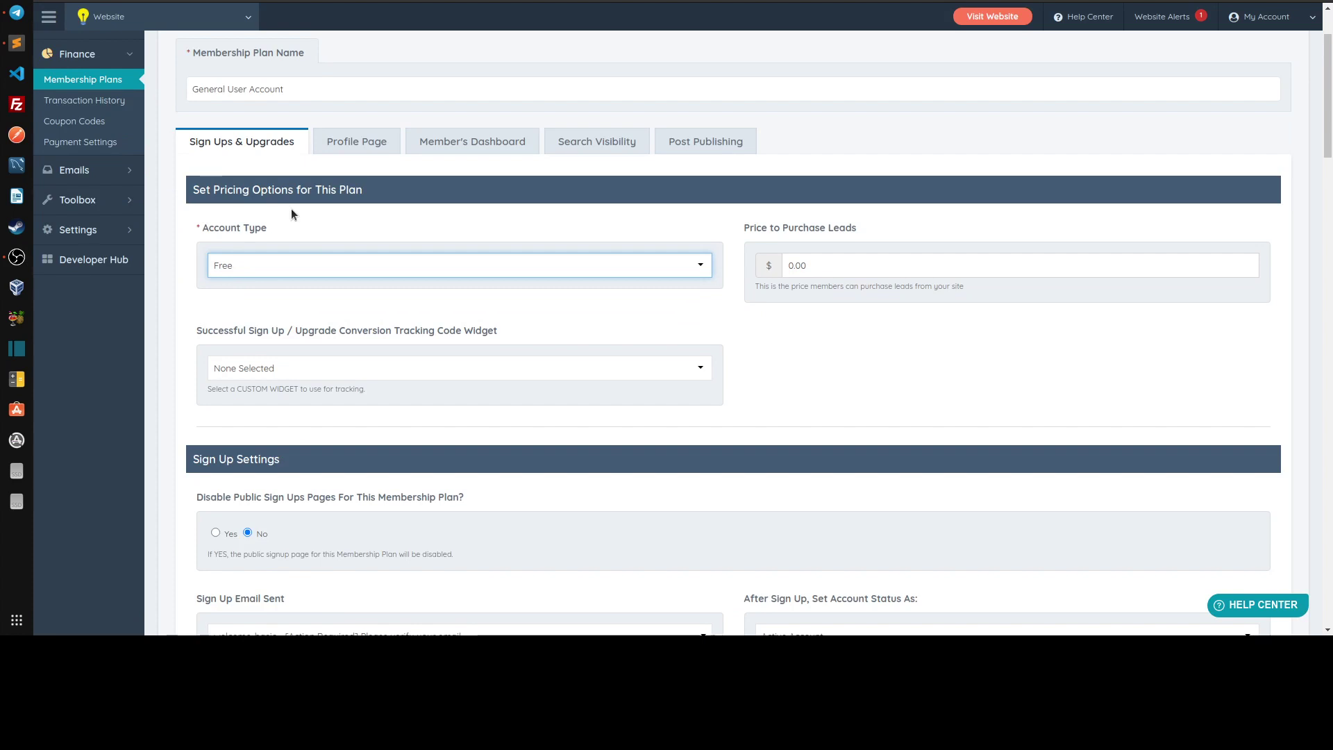
pyautogui.click(278, 259)
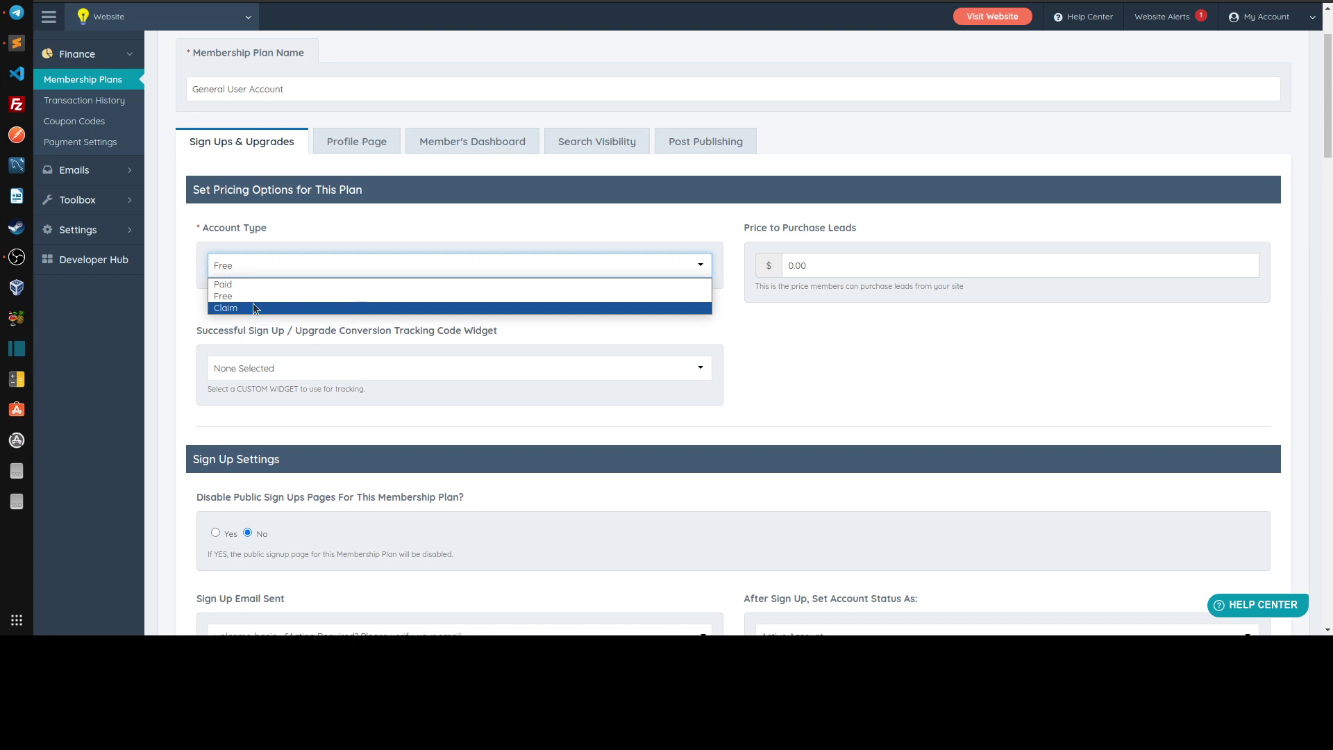
pyautogui.click(181, 261)
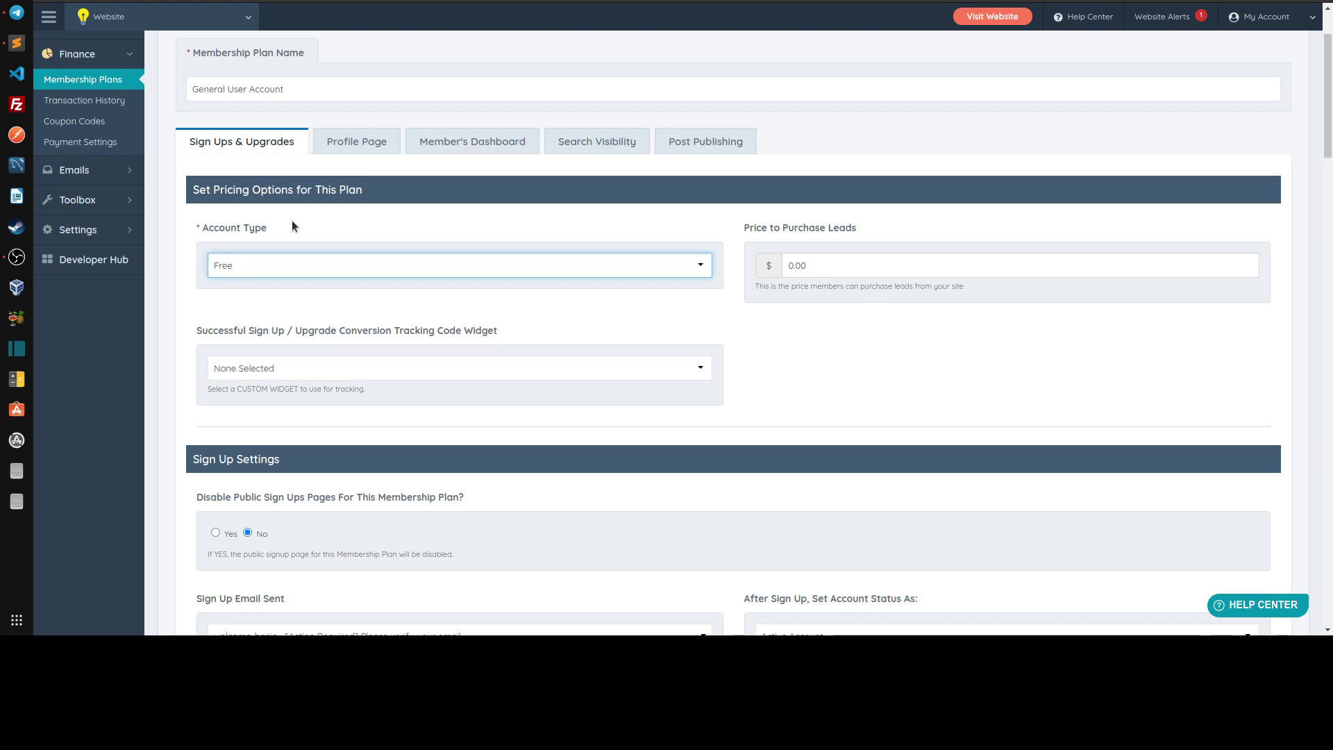
pyautogui.click(222, 263)
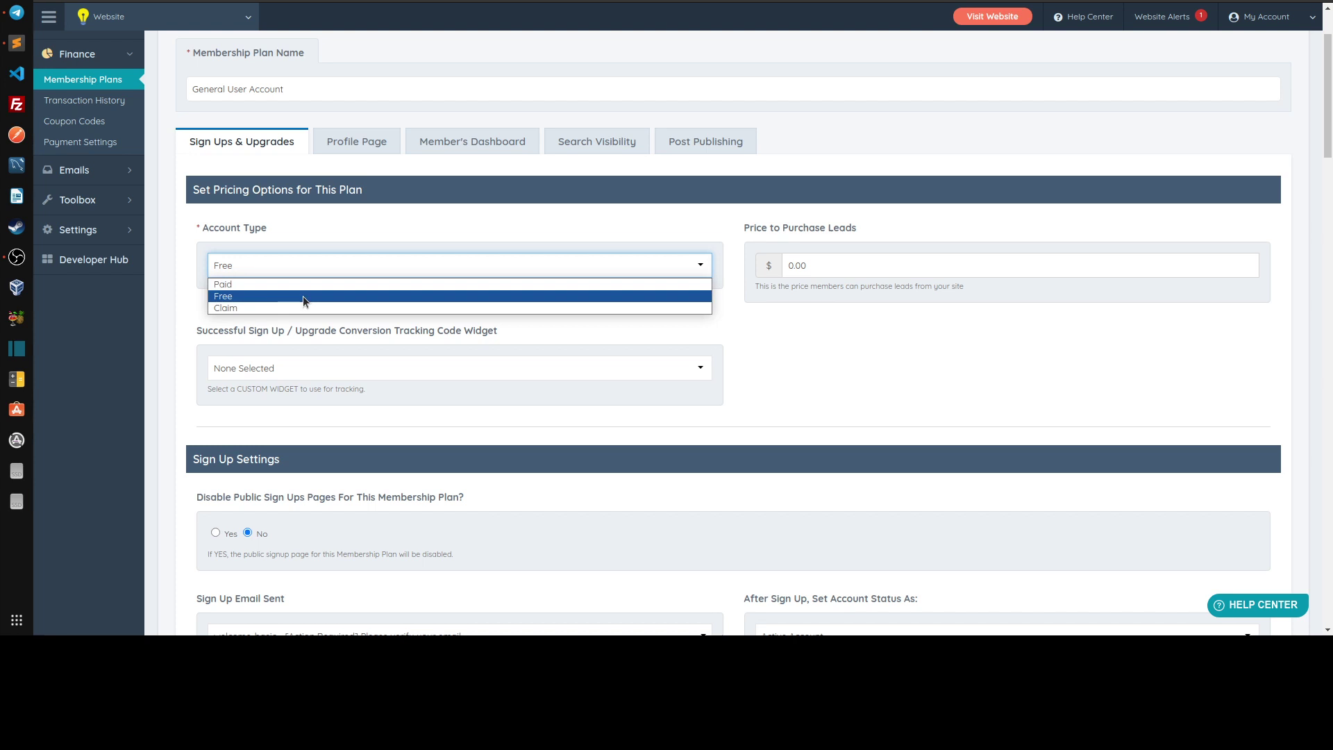
pyautogui.press('Up')
pyautogui.press('Escape')
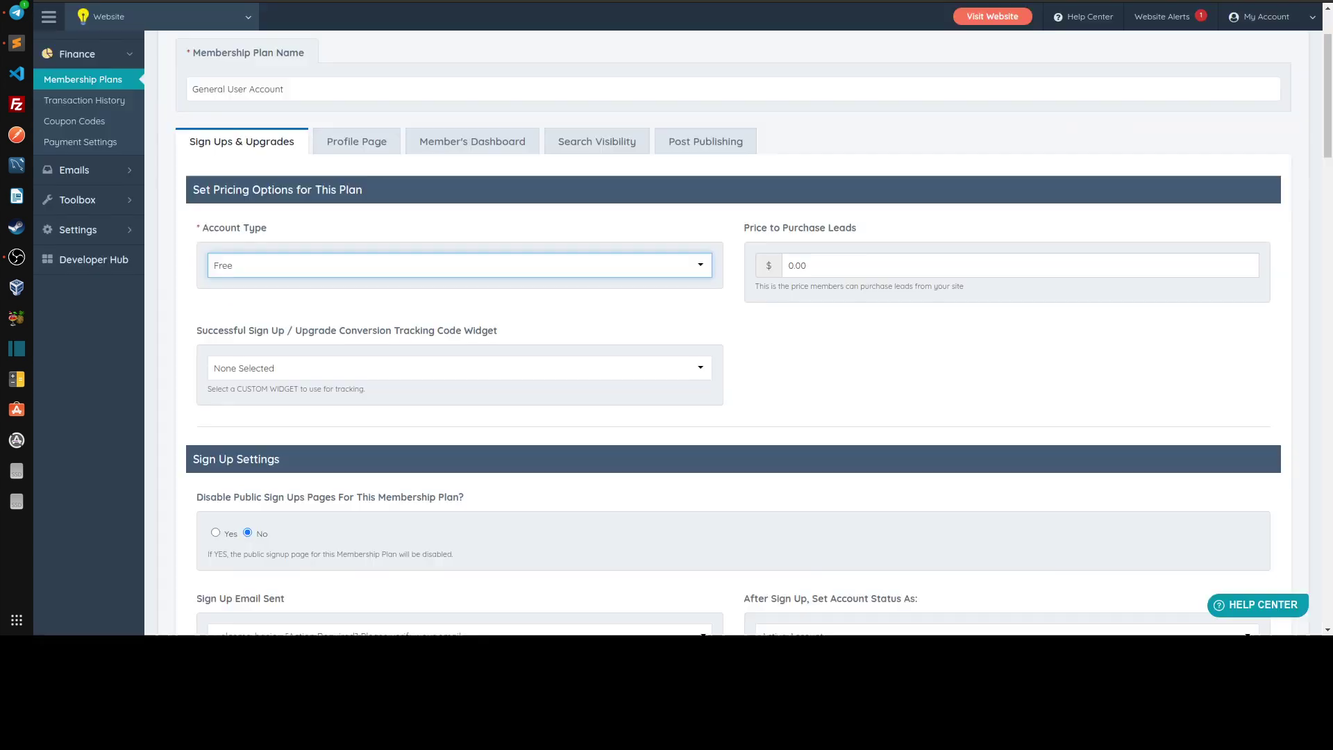
pyautogui.scroll(2, 98, 173)
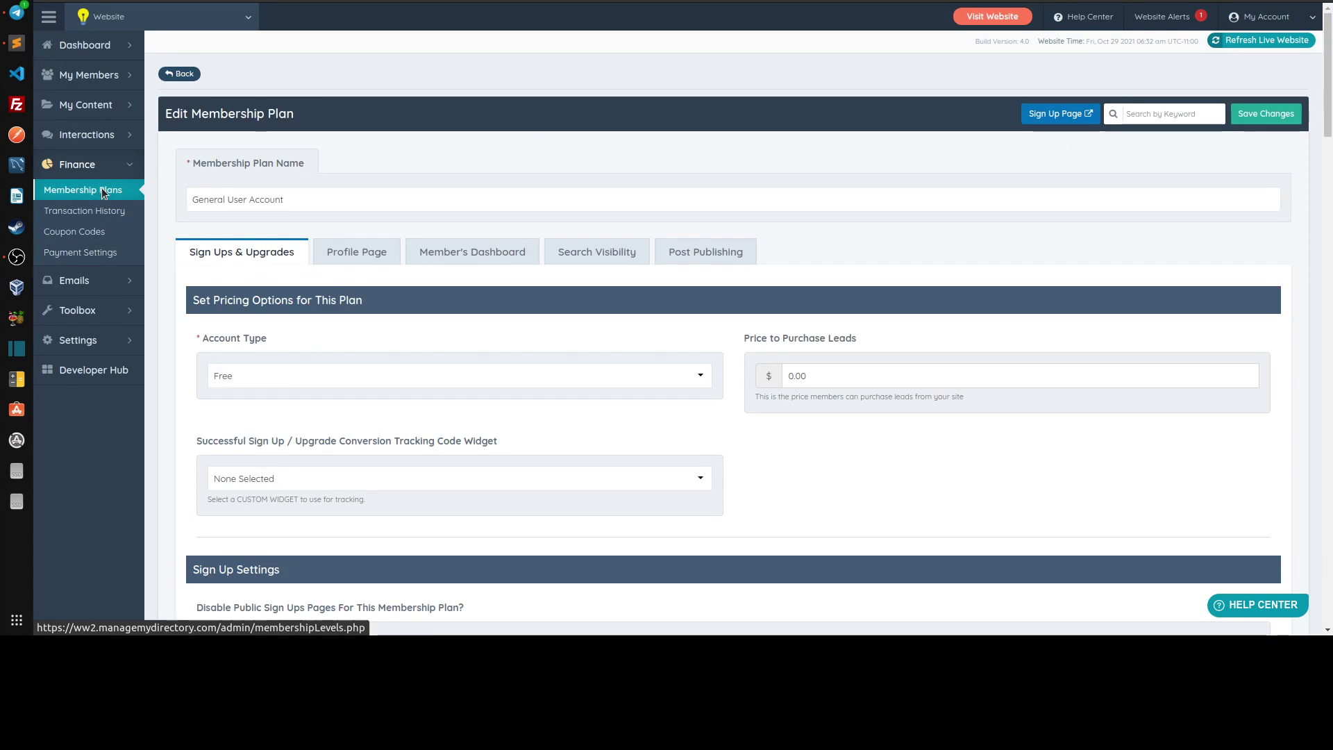
pyautogui.click(83, 189)
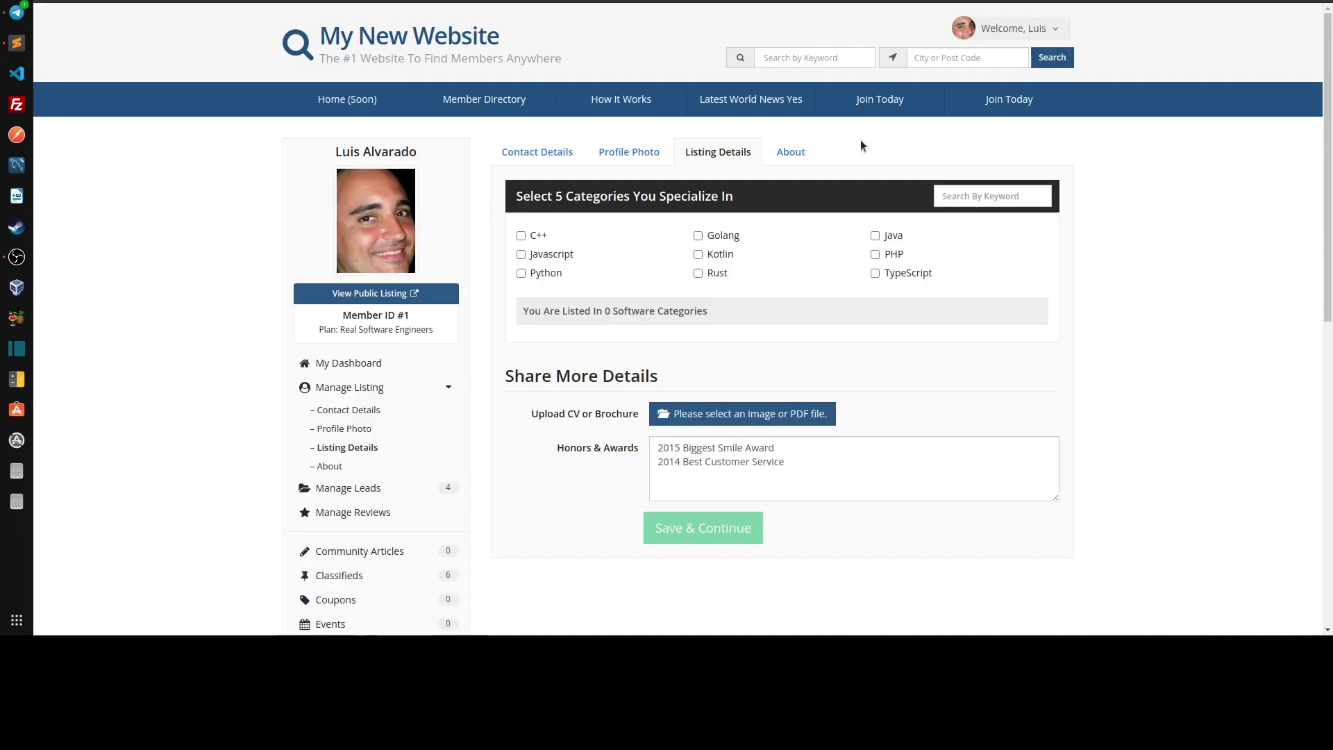
# Step: Log out of the member account on the public website and open the Join Today plan page
pyautogui.click(1047, 36)
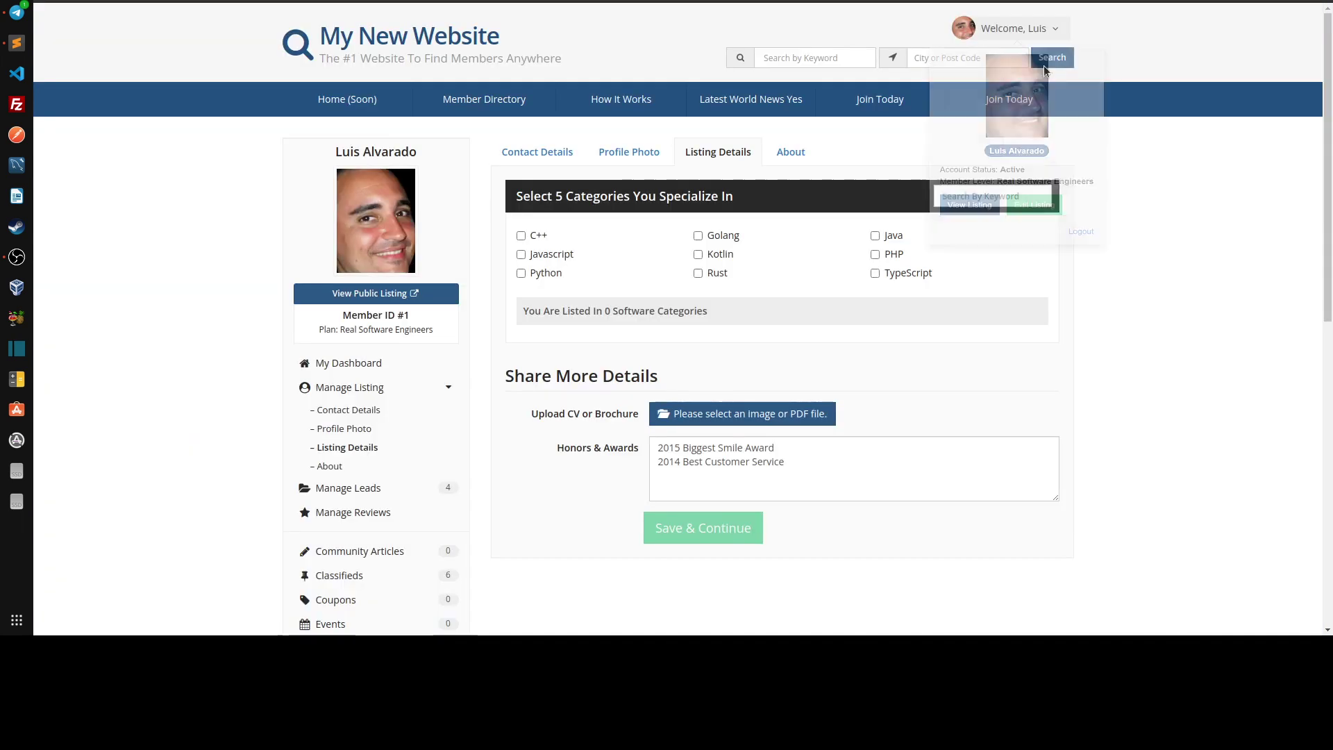
pyautogui.click(1083, 231)
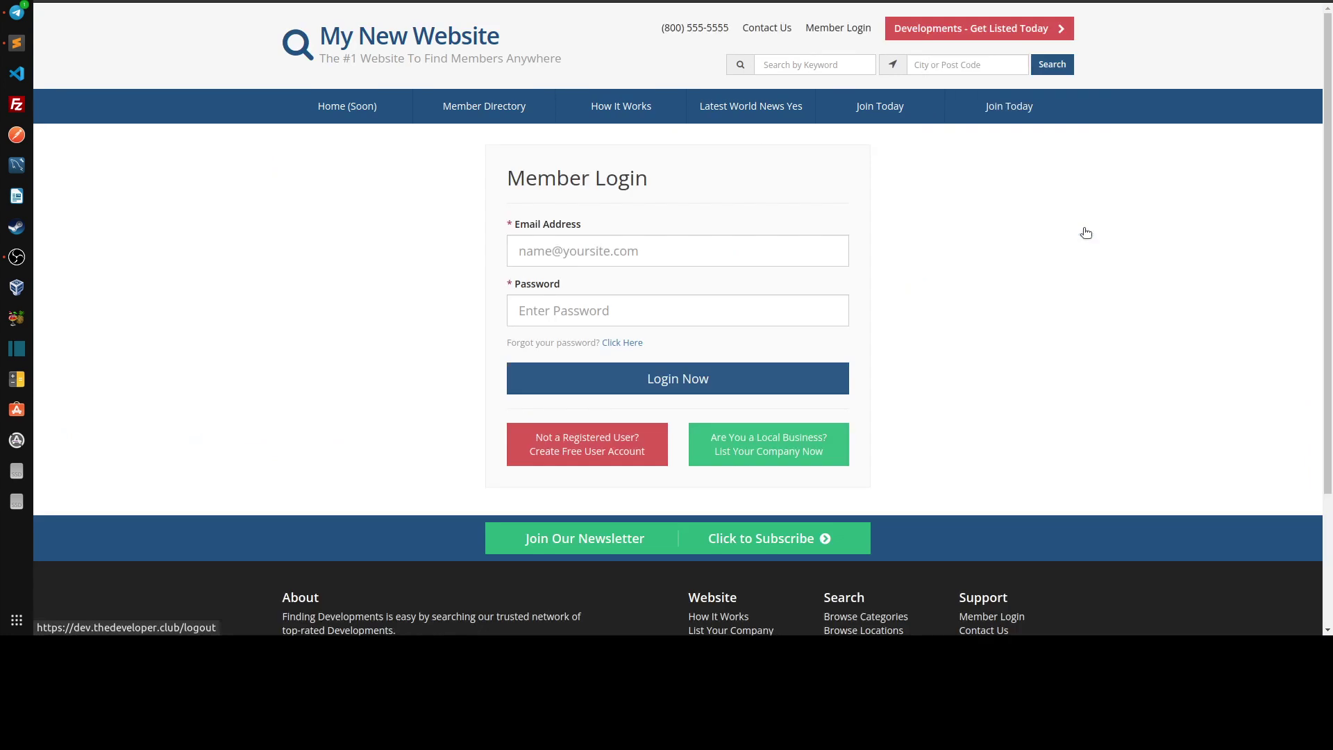
pyautogui.click(977, 102)
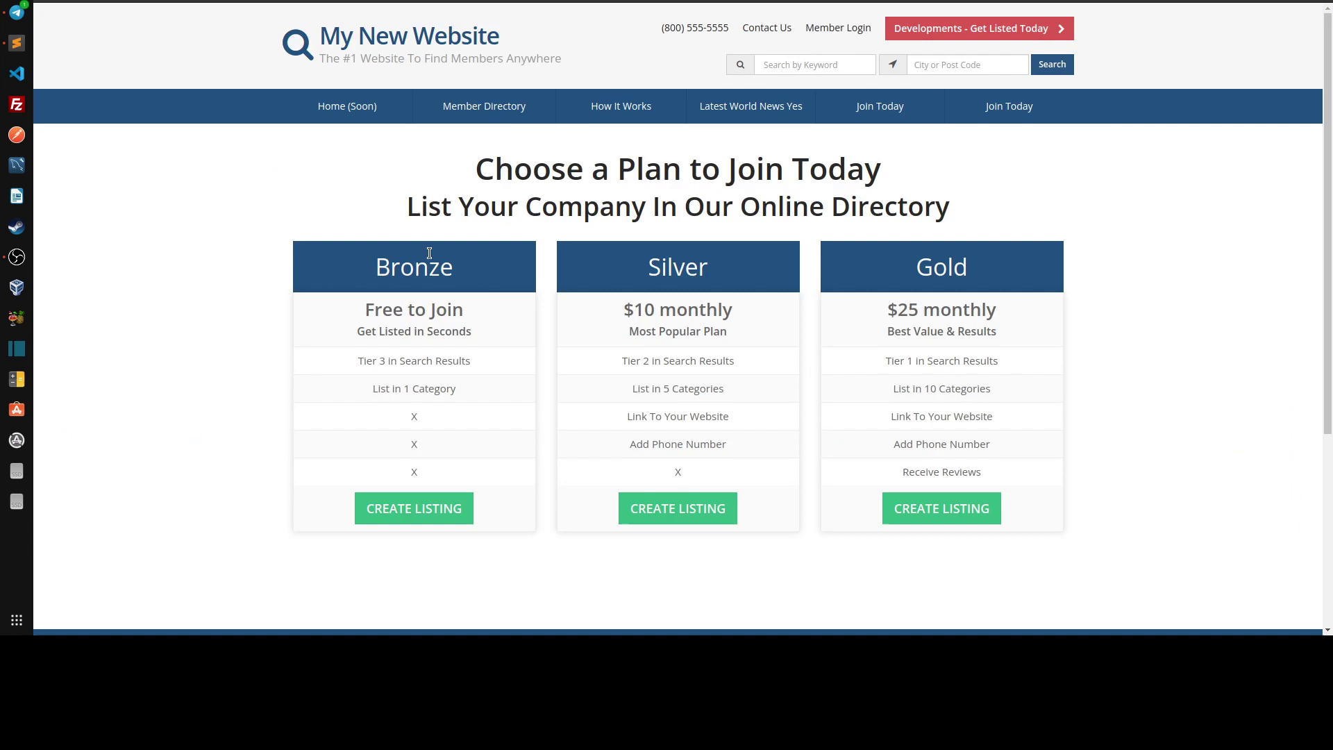
# Step: Check the prices advertised for the Silver, Gold and Bronze plans on the join page
pyautogui.moveTo(633, 309); pyautogui.dragTo(804, 320)
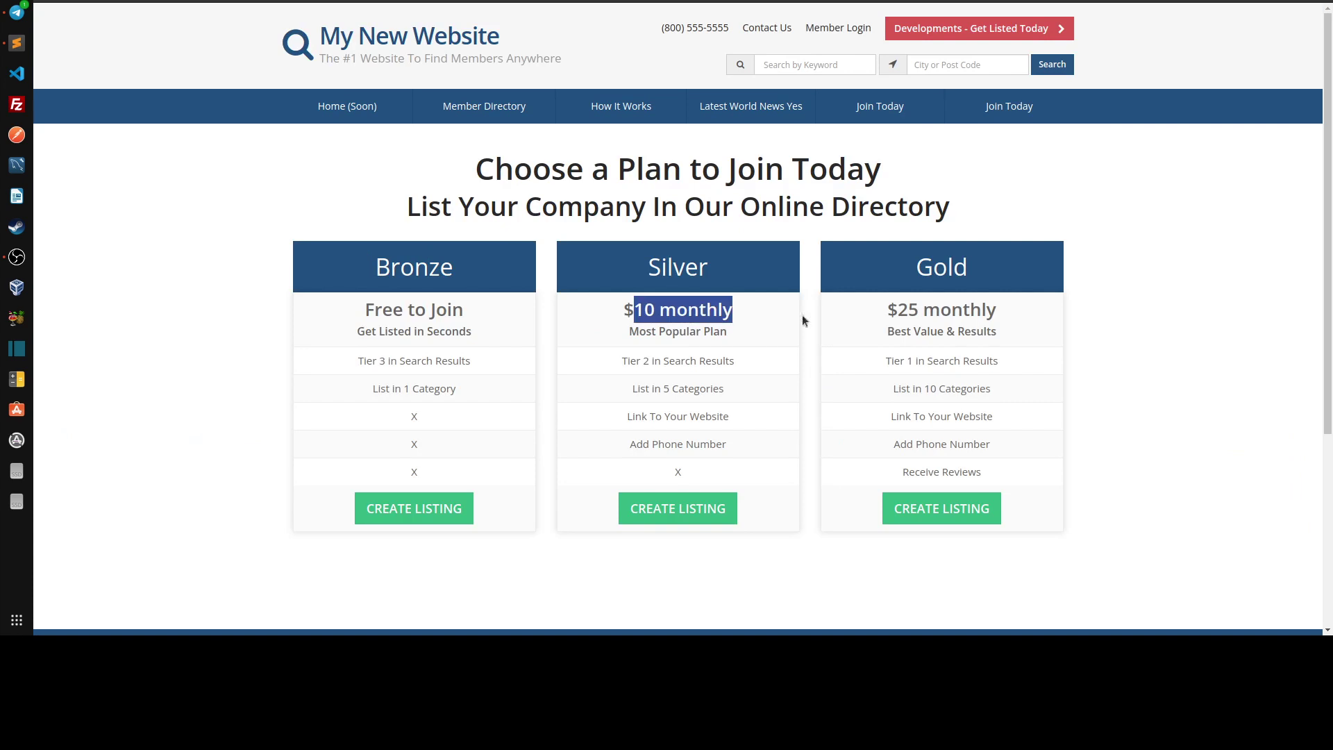
pyautogui.moveTo(901, 310); pyautogui.dragTo(1020, 323)
pyautogui.moveTo(360, 310); pyautogui.dragTo(479, 321)
pyautogui.click(517, 336)
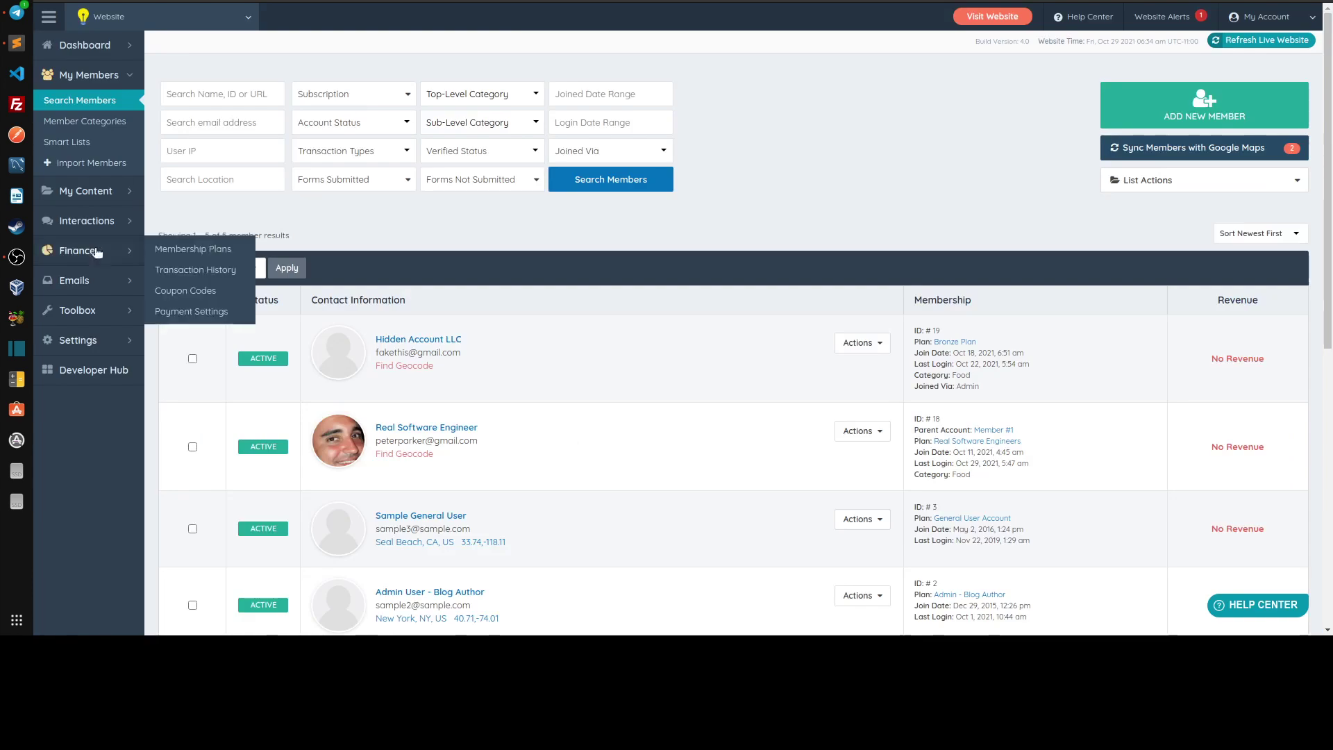
# Step: Review the Quick Edit account details of the Real Software Engineer member in the admin member list, and close the form
pyautogui.scroll(-2, 579, 458)
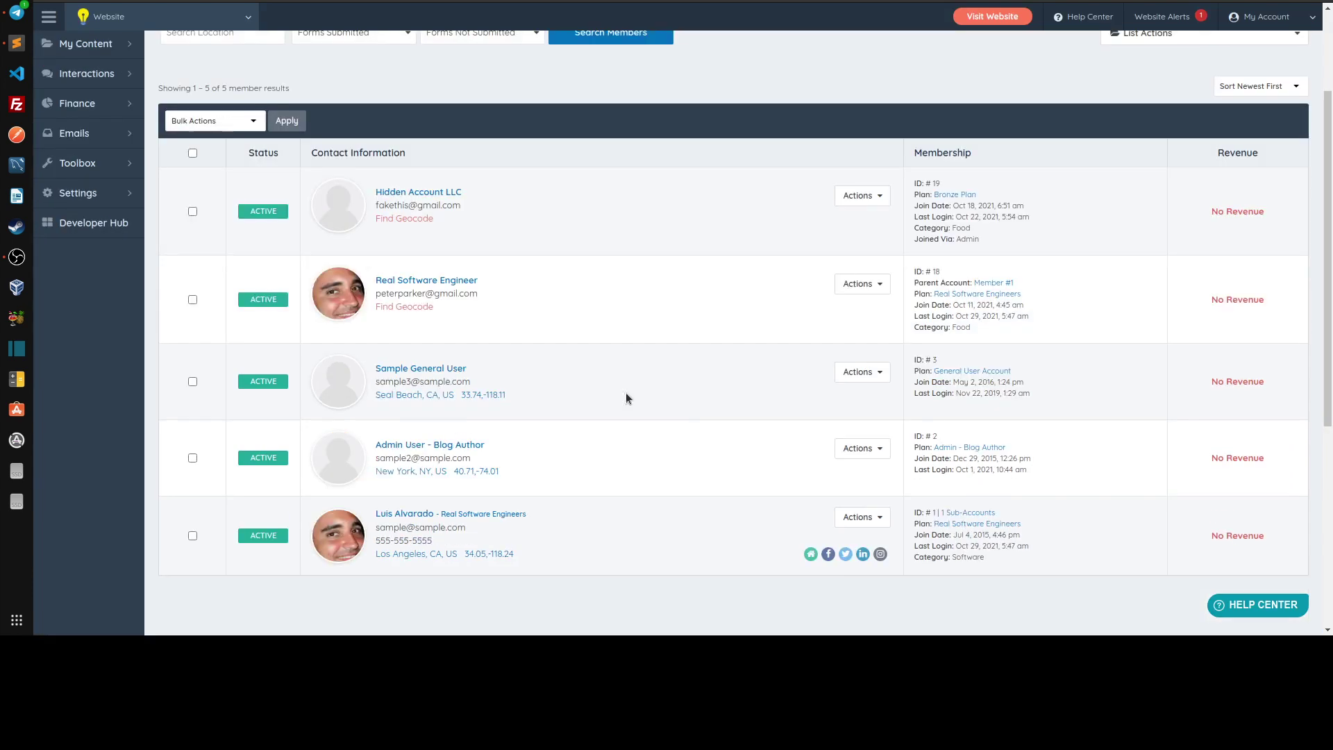
pyautogui.click(861, 516)
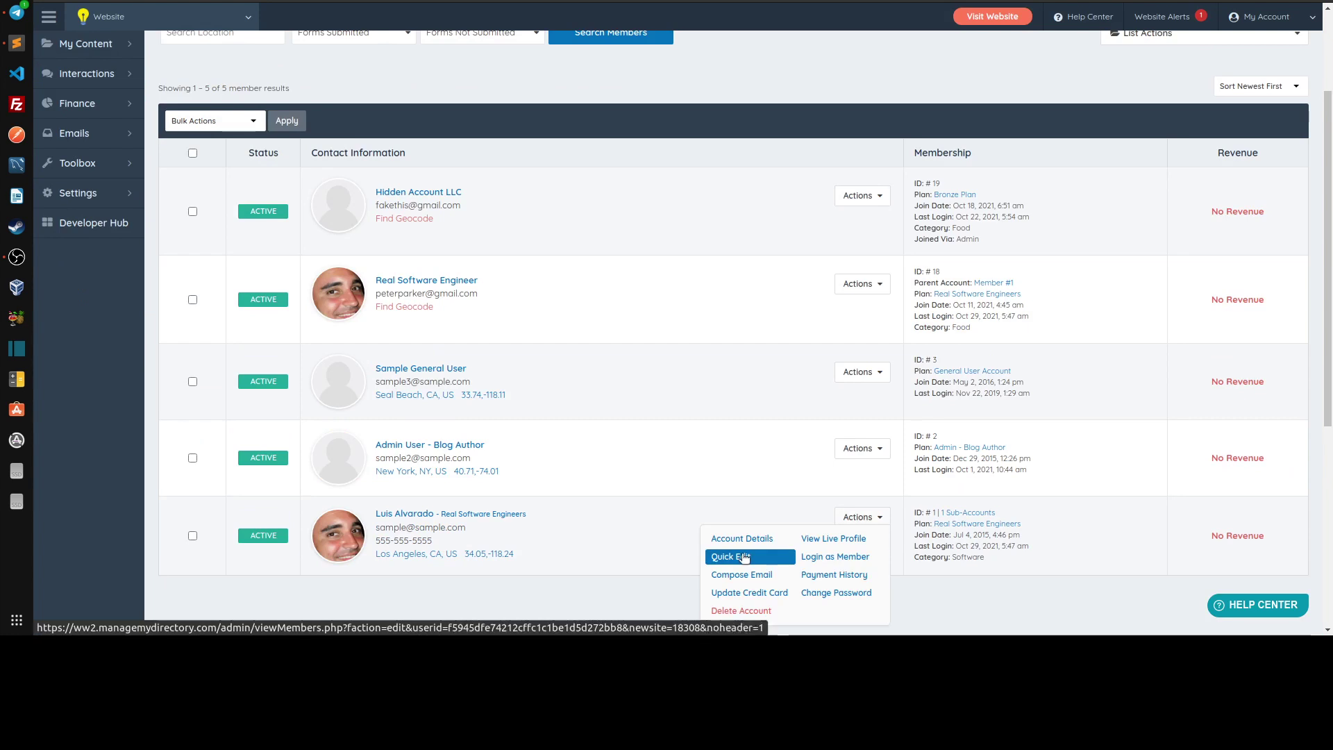
pyautogui.click(844, 285)
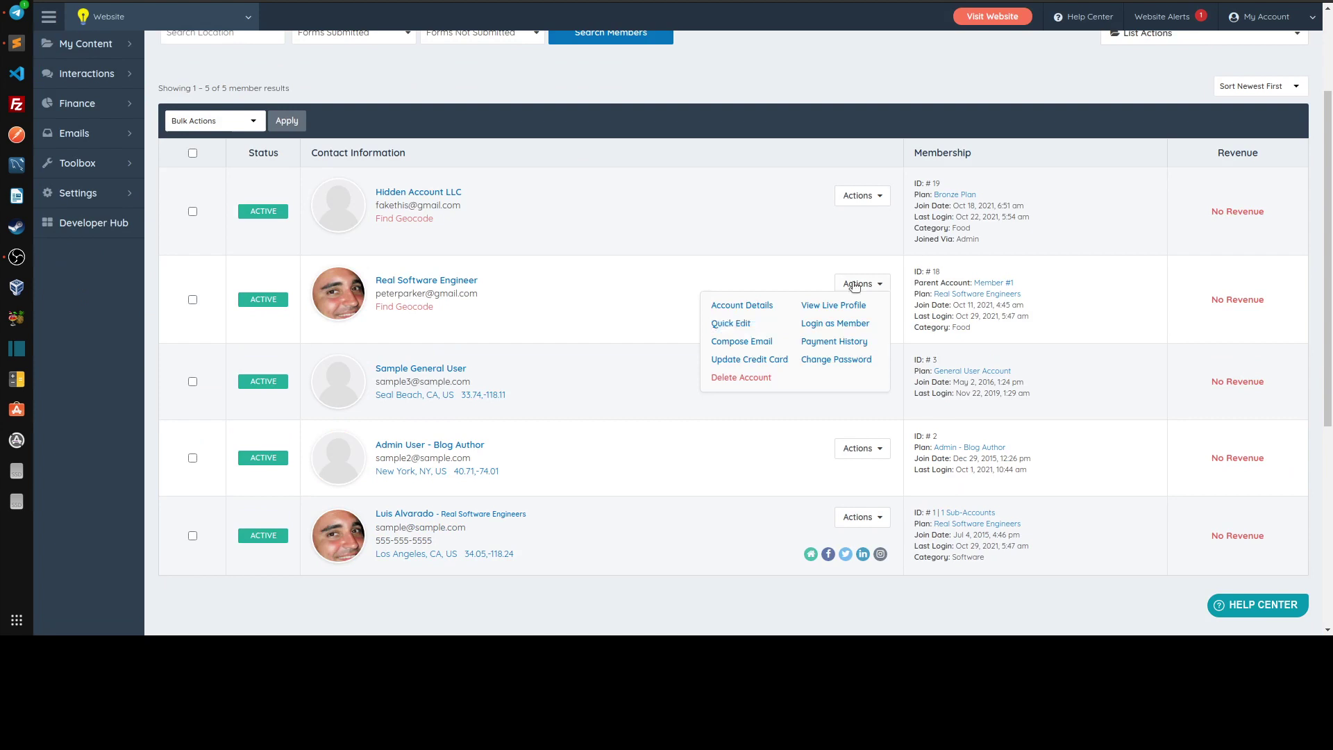
pyautogui.click(747, 324)
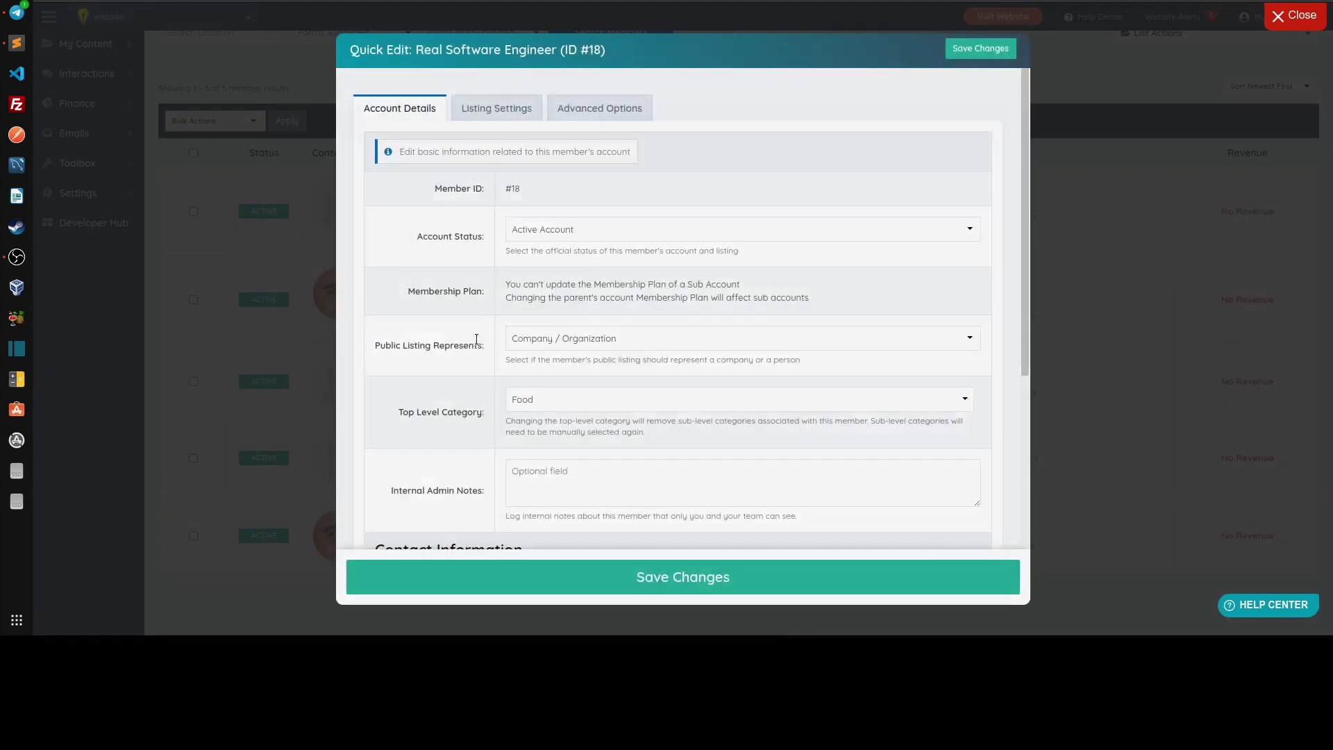
pyautogui.scroll(-4, 455, 231)
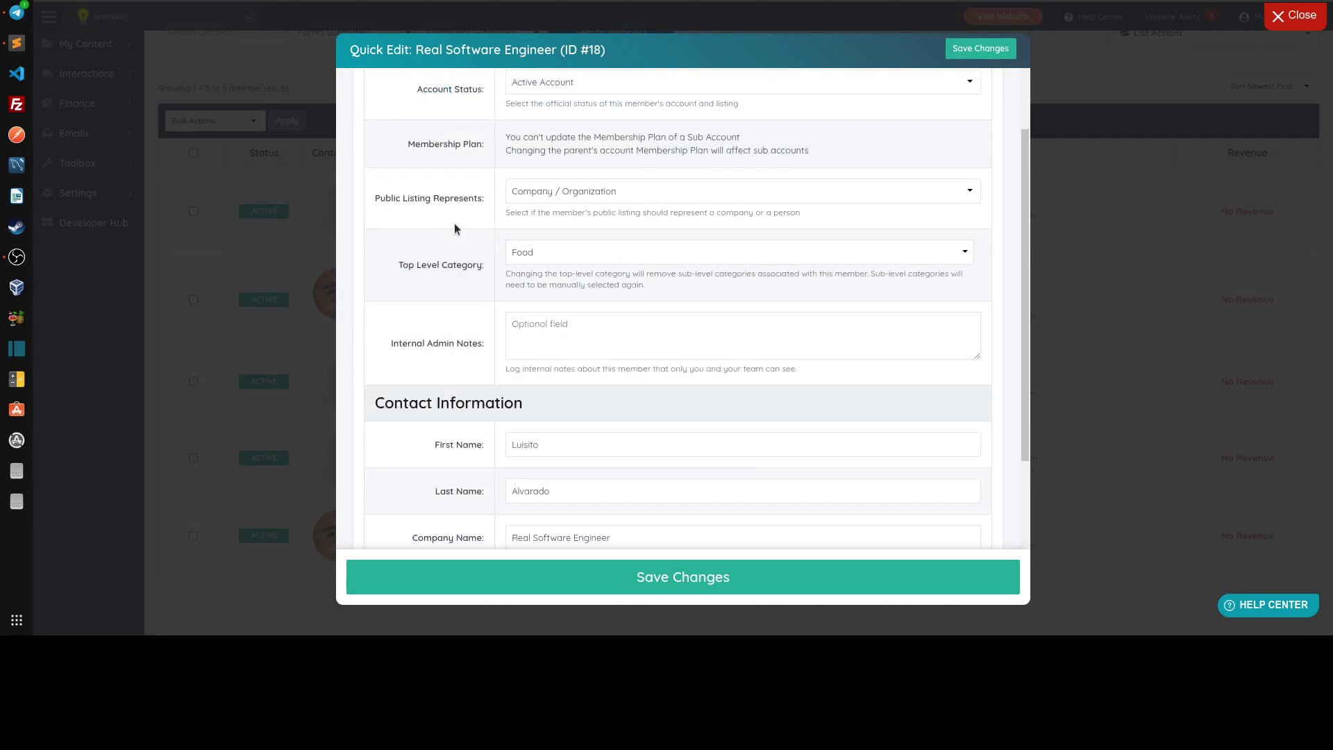
pyautogui.scroll(4, 455, 239)
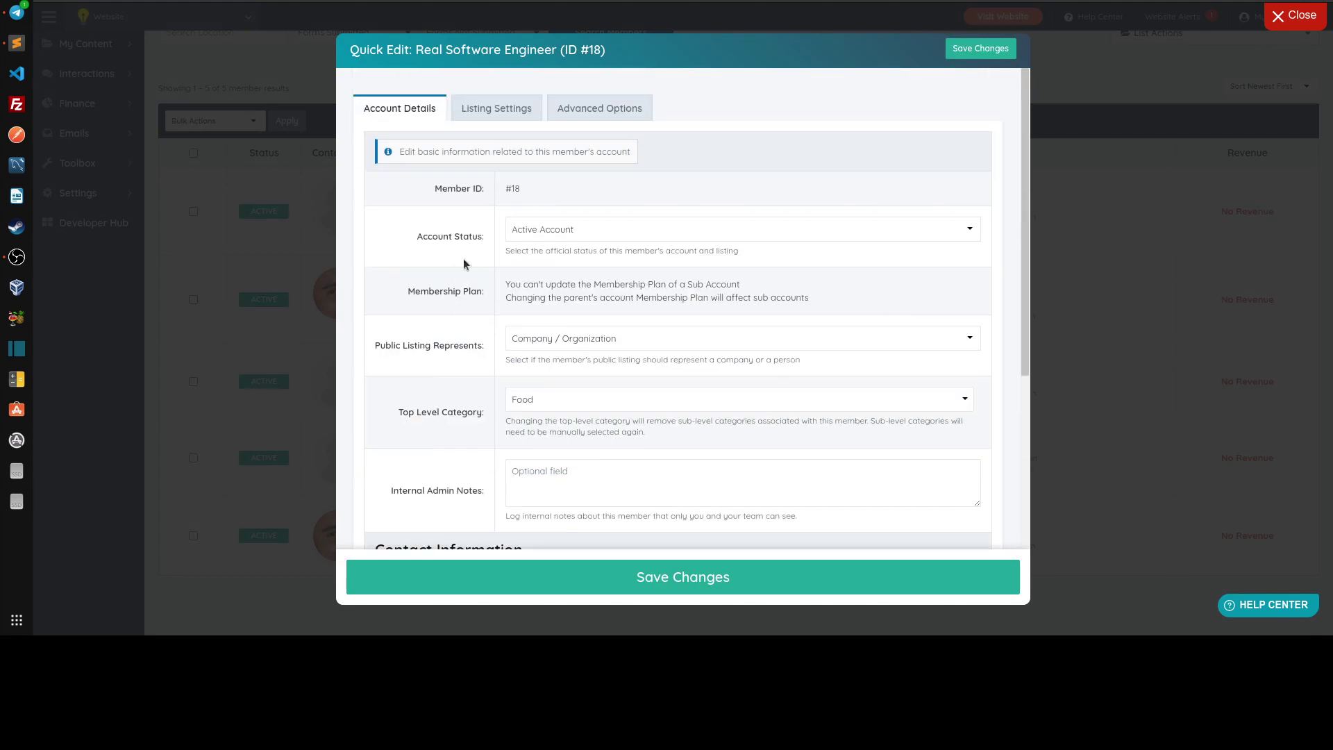
pyautogui.click(471, 108)
pyautogui.click(408, 101)
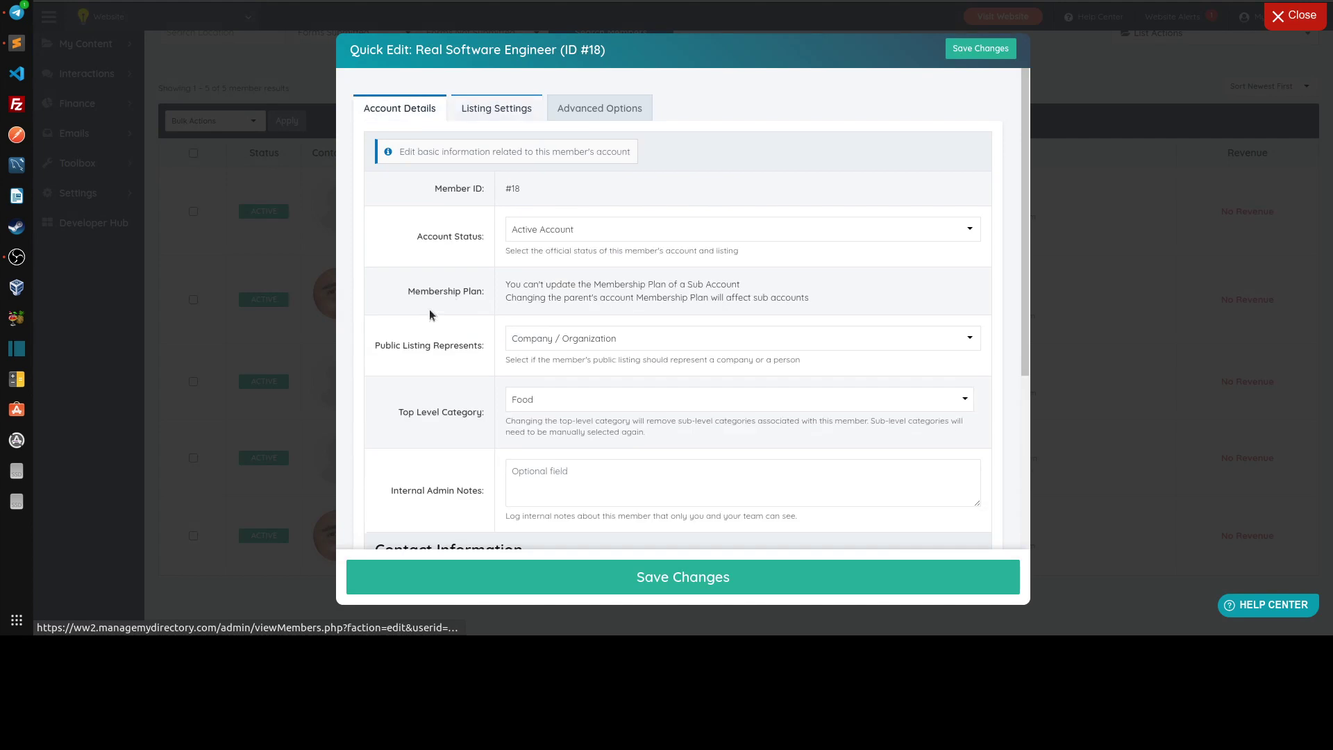
pyautogui.scroll(-2, 456, 298)
pyautogui.scroll(1, 456, 305)
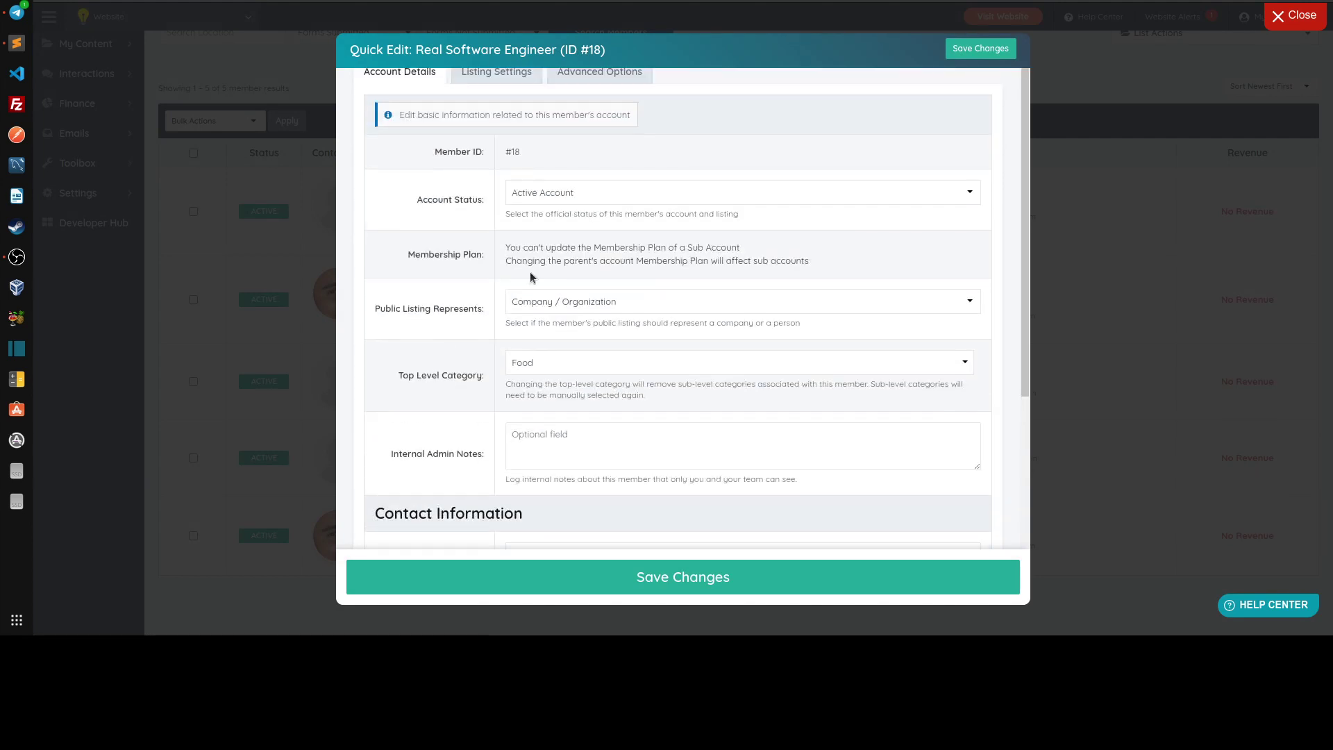
pyautogui.click(166, 253)
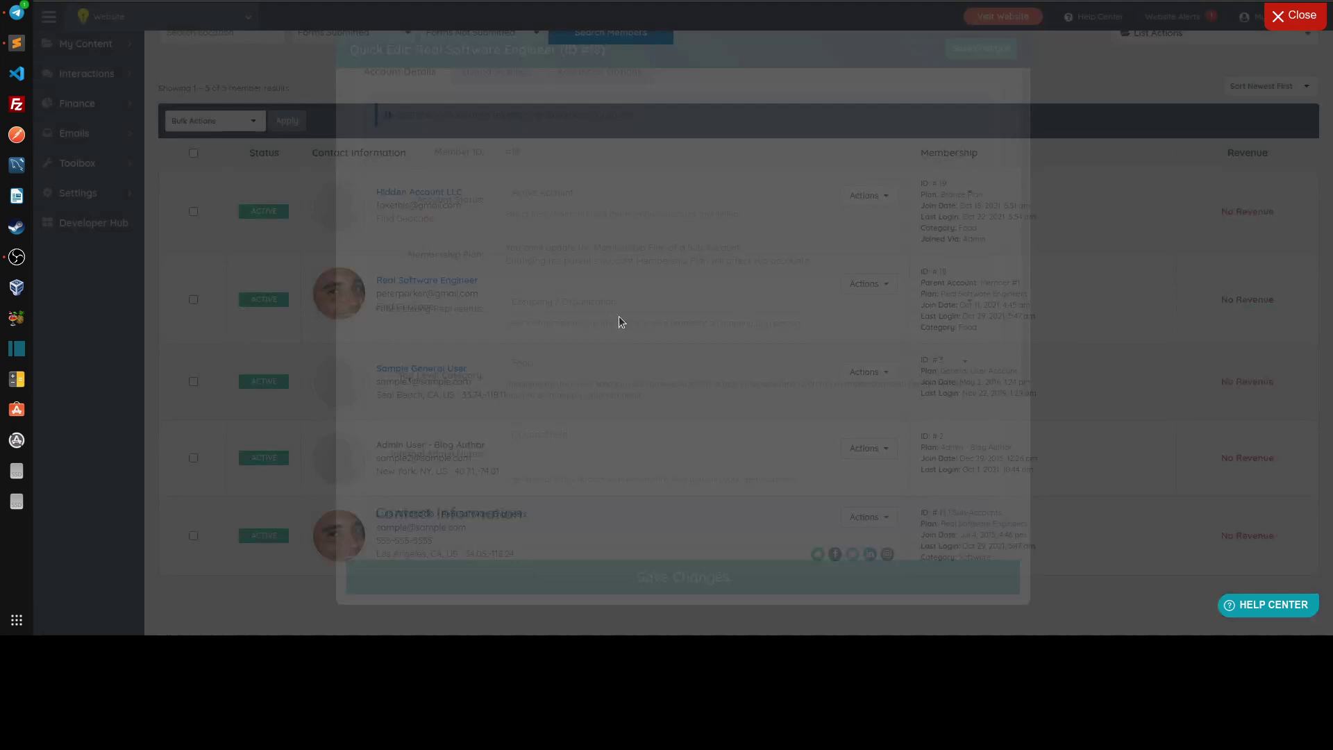
# Step: Try the Bronze Plan as the membership plan in the Quick Edit form of the Software-category member
pyautogui.scroll(-1, 768, 350)
pyautogui.scroll(-1, 768, 350)
pyautogui.click(862, 370)
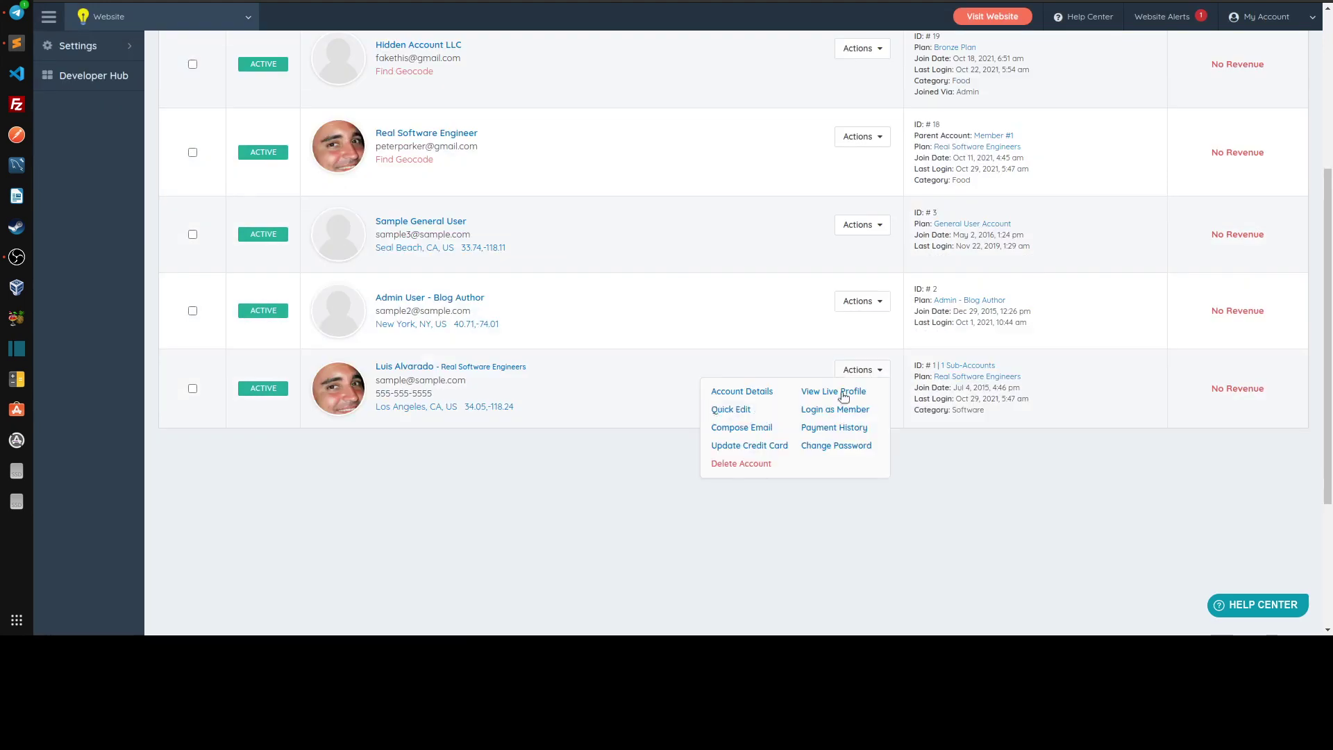
pyautogui.click(739, 409)
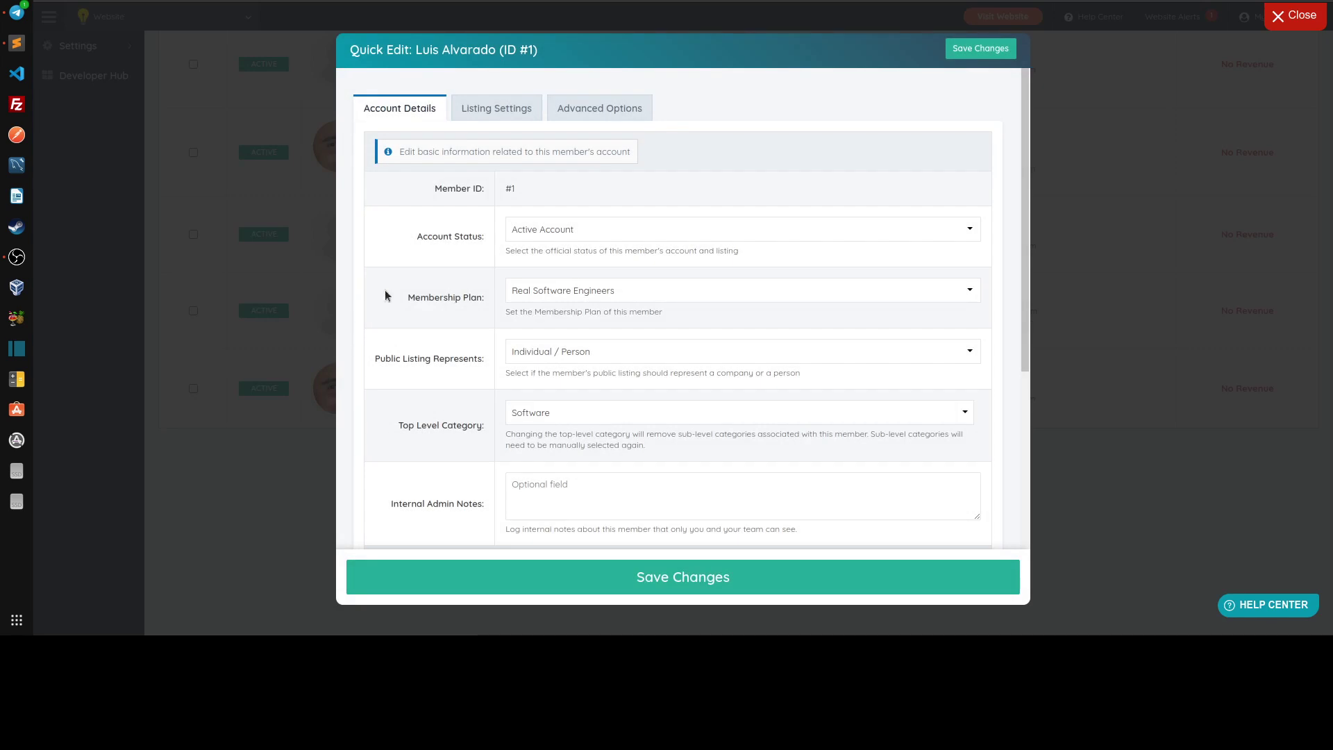
pyautogui.click(536, 292)
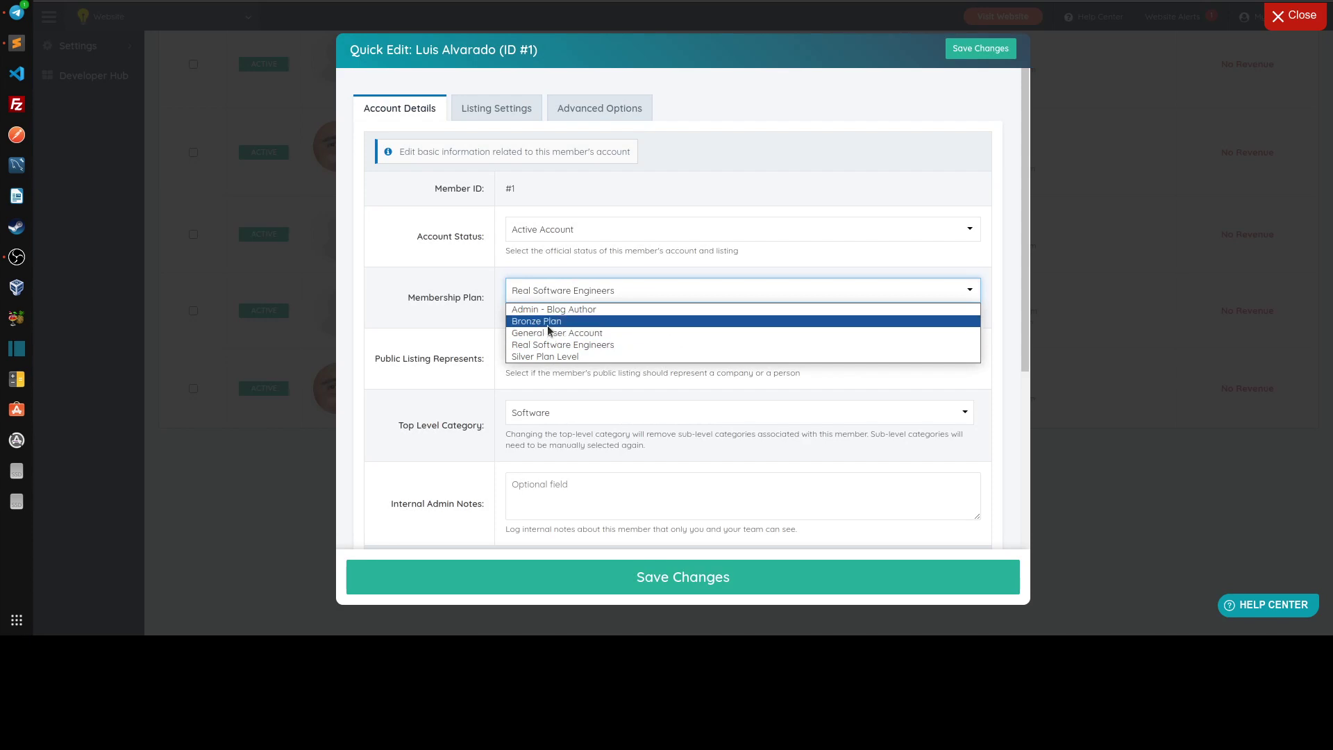
pyautogui.click(548, 321)
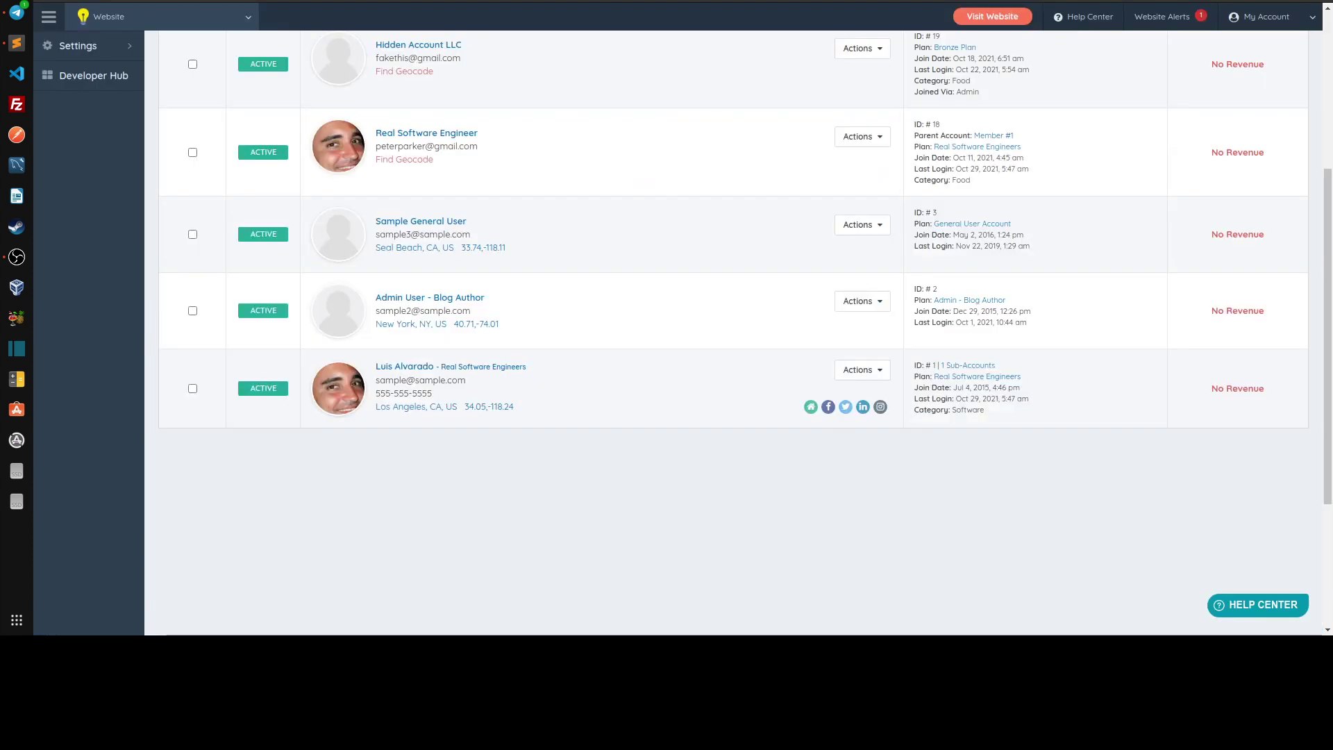
# Step: Open the Pricing Page Menu for editing in the Menu Manager
pyautogui.scroll(5, 651, 351)
pyautogui.moveTo(132, 354)
pyautogui.moveTo(112, 310)
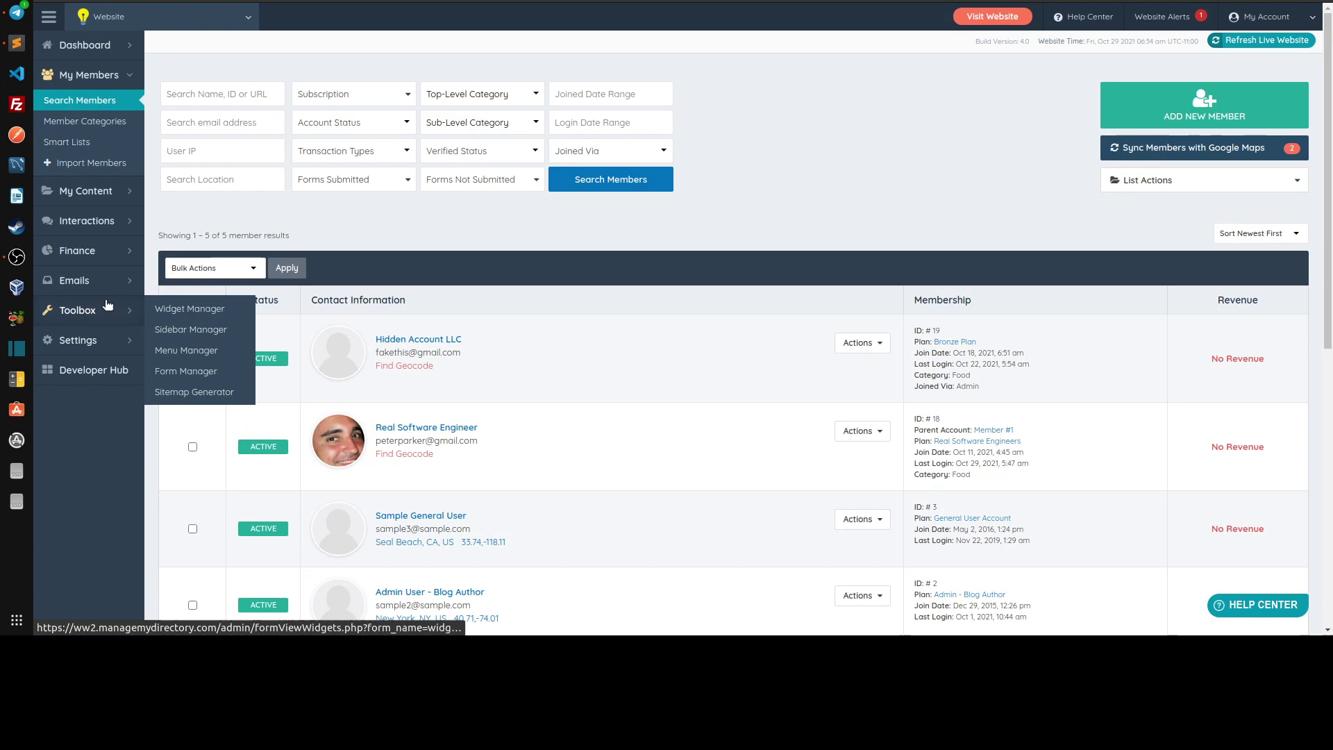
pyautogui.click(163, 309)
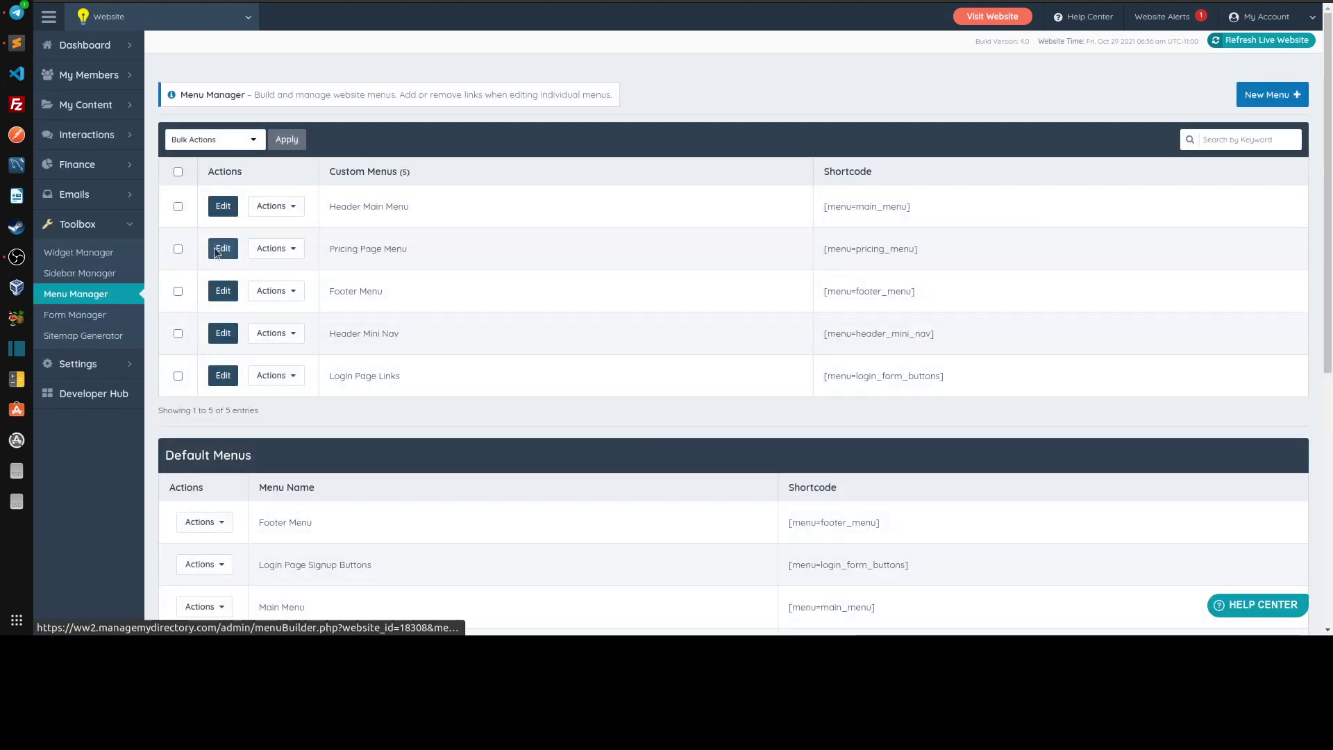
pyautogui.click(216, 250)
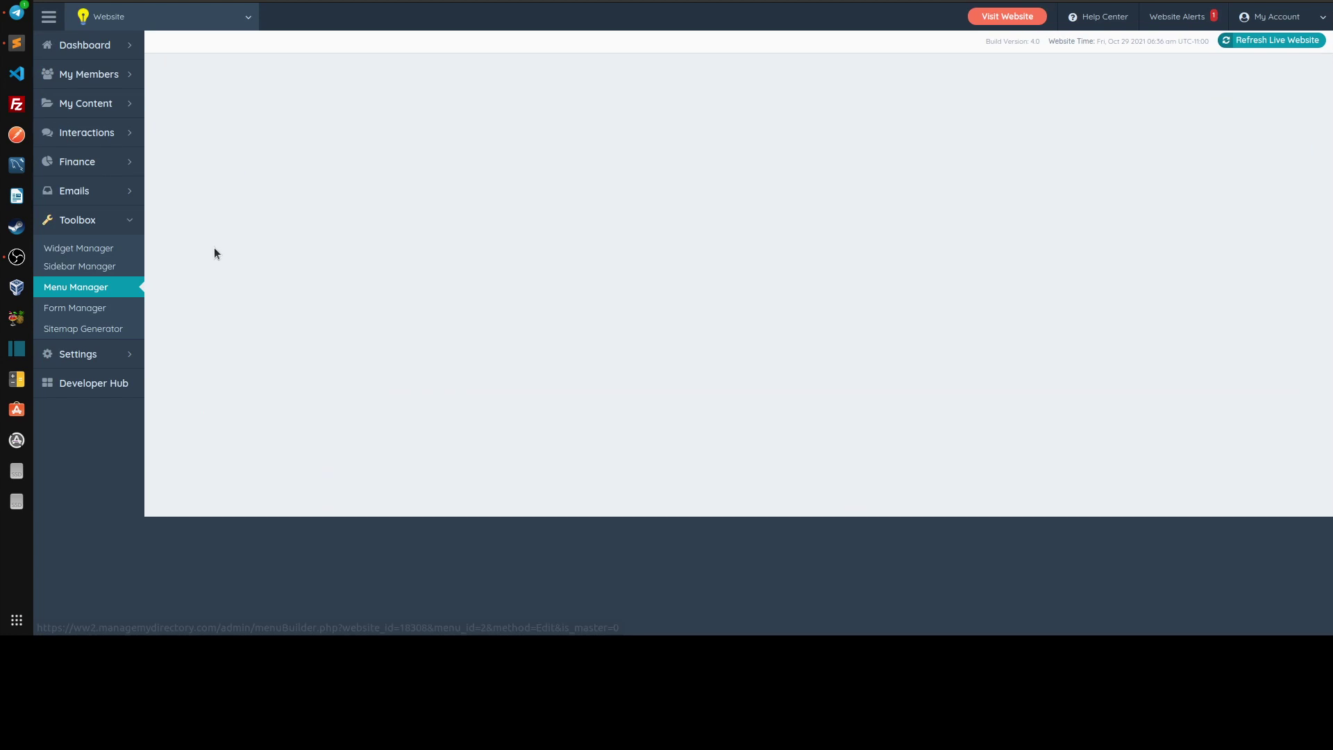
# Step: Collapse the sub-links of the pricing menu items and set the Silver item's Outer <li> CSS Class to "col-sm-4 hidden"
pyautogui.click(187, 189)
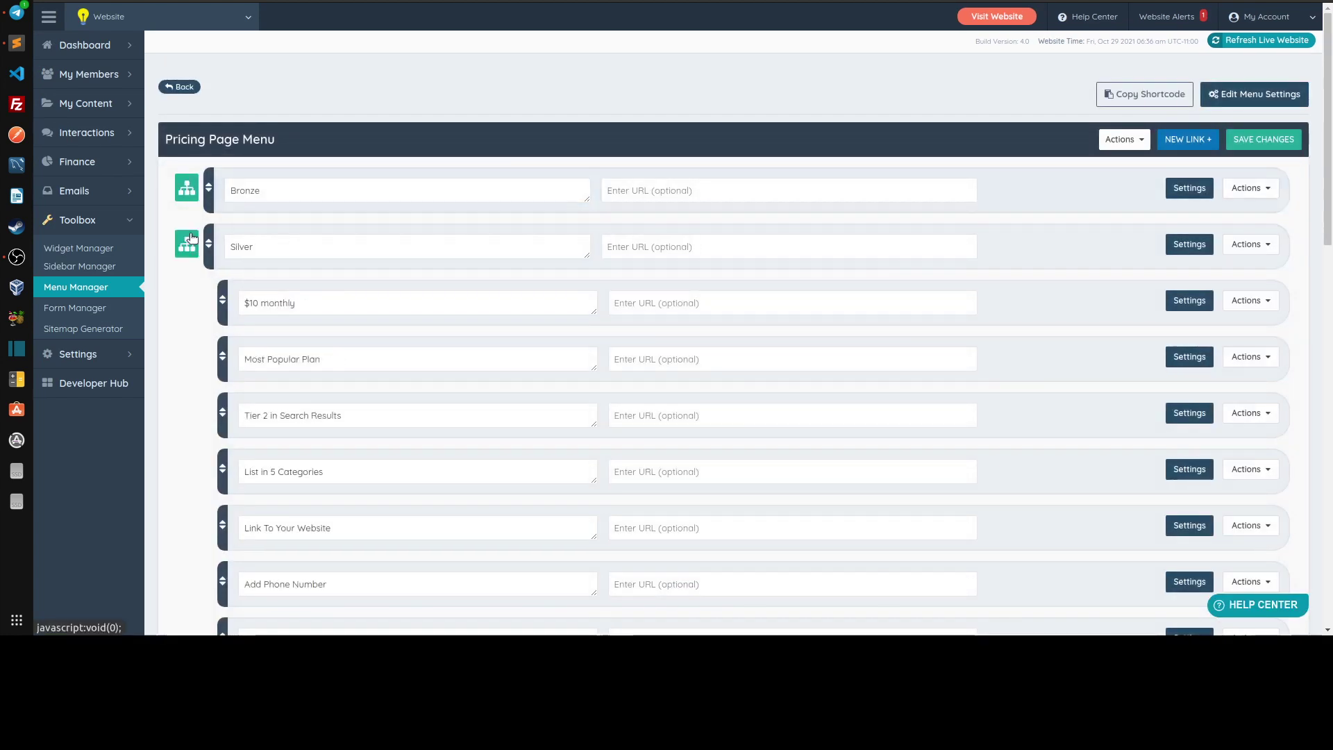
pyautogui.click(190, 241)
pyautogui.click(187, 299)
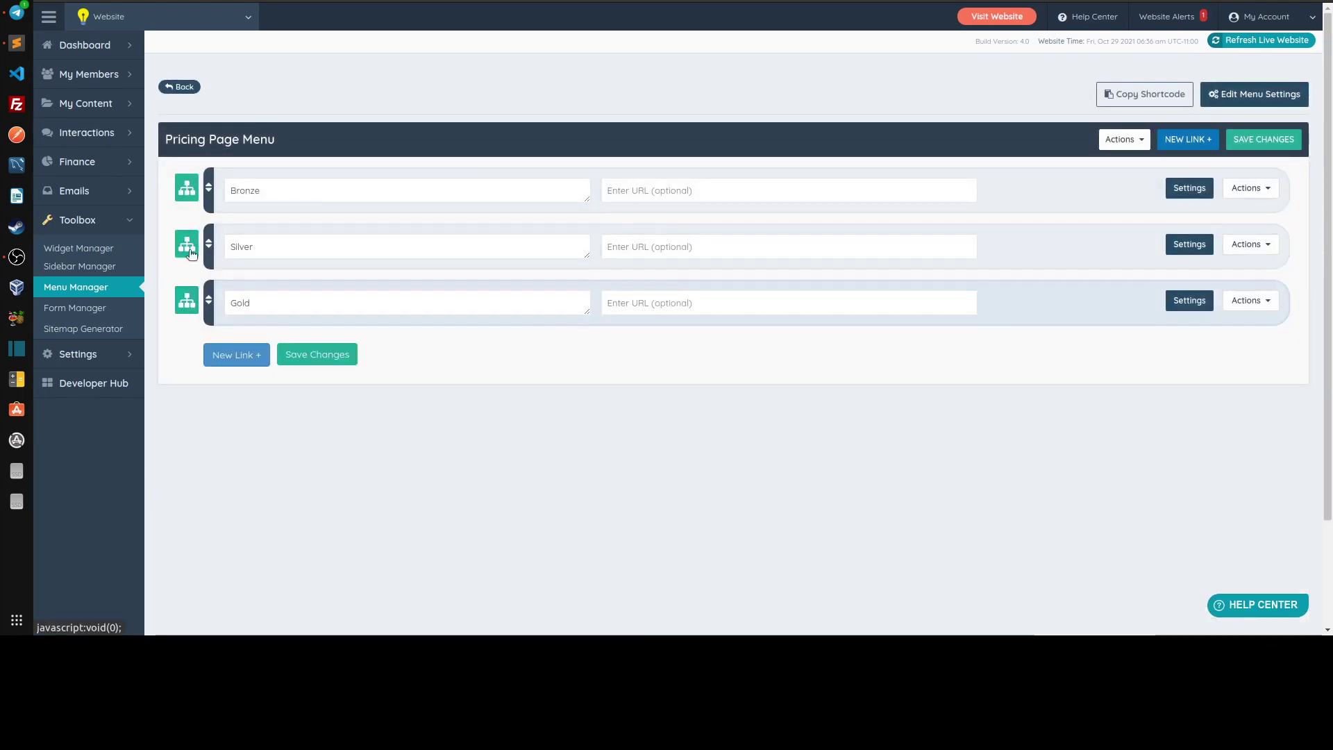
pyautogui.click(1190, 245)
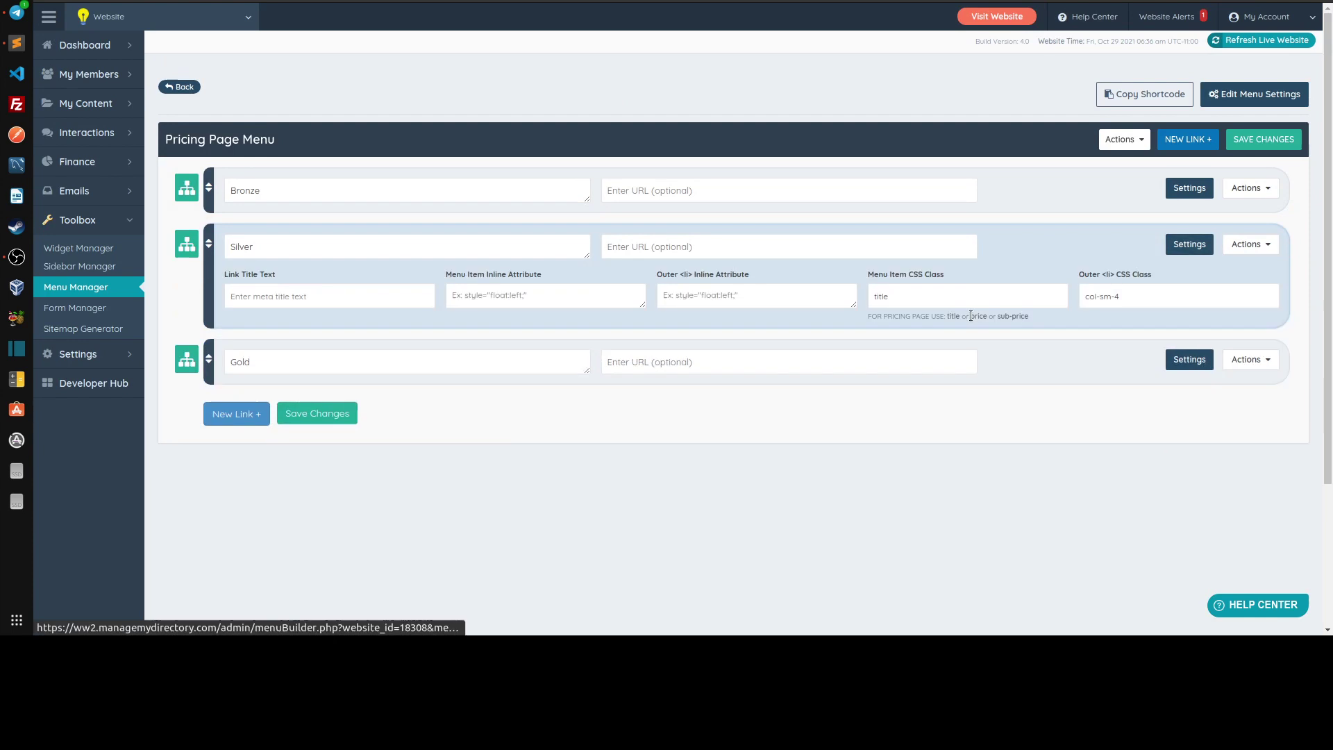
pyautogui.click(1128, 299)
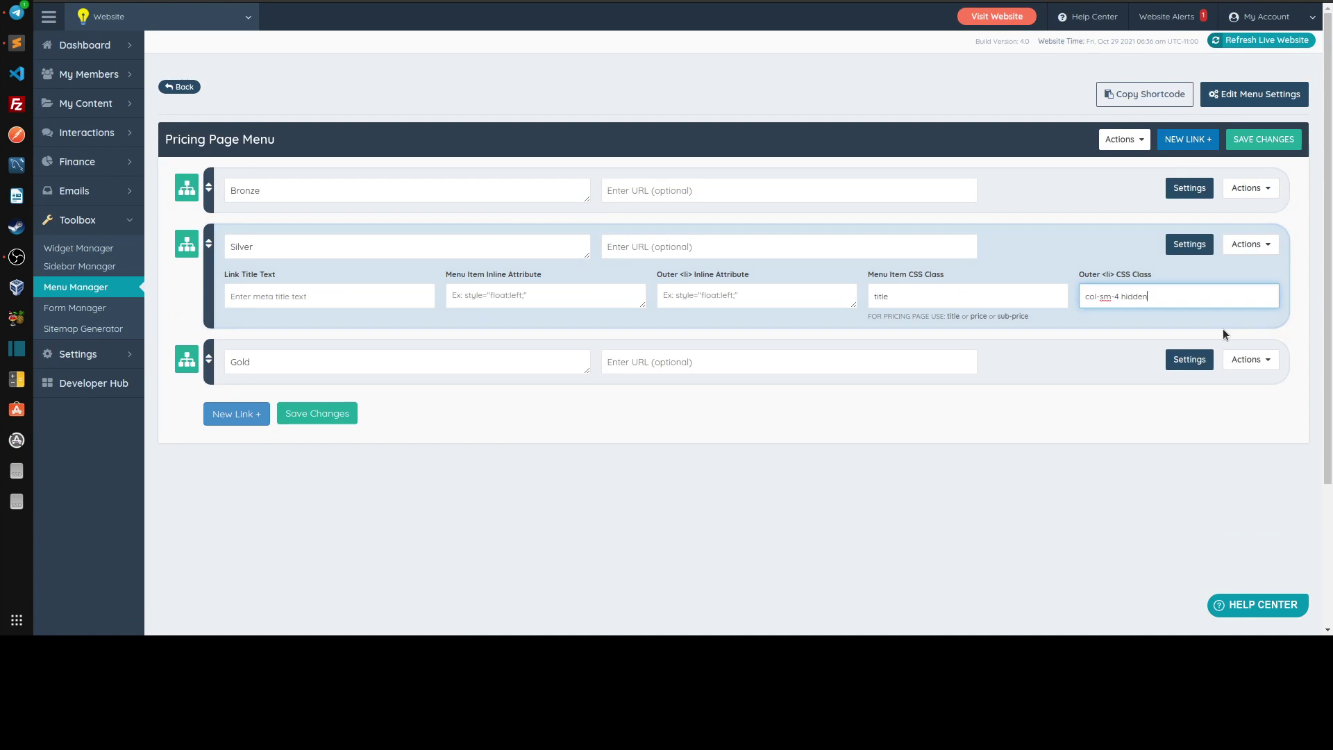
# Step: Set the Gold item's Outer <li> CSS Class to "col-sm-4 hidden" and save the Pricing Page Menu
pyautogui.click(1189, 359)
pyautogui.click(1157, 414)
pyautogui.write('hidden')
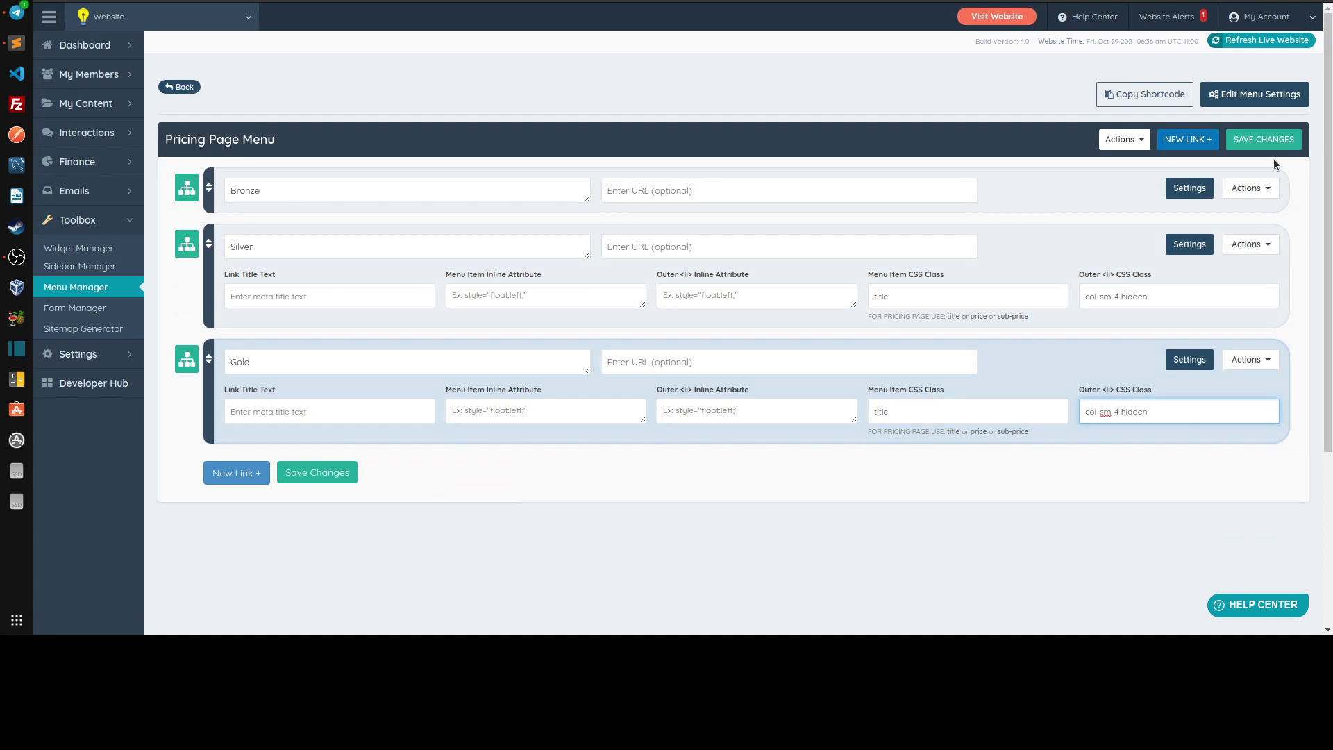
pyautogui.click(1269, 141)
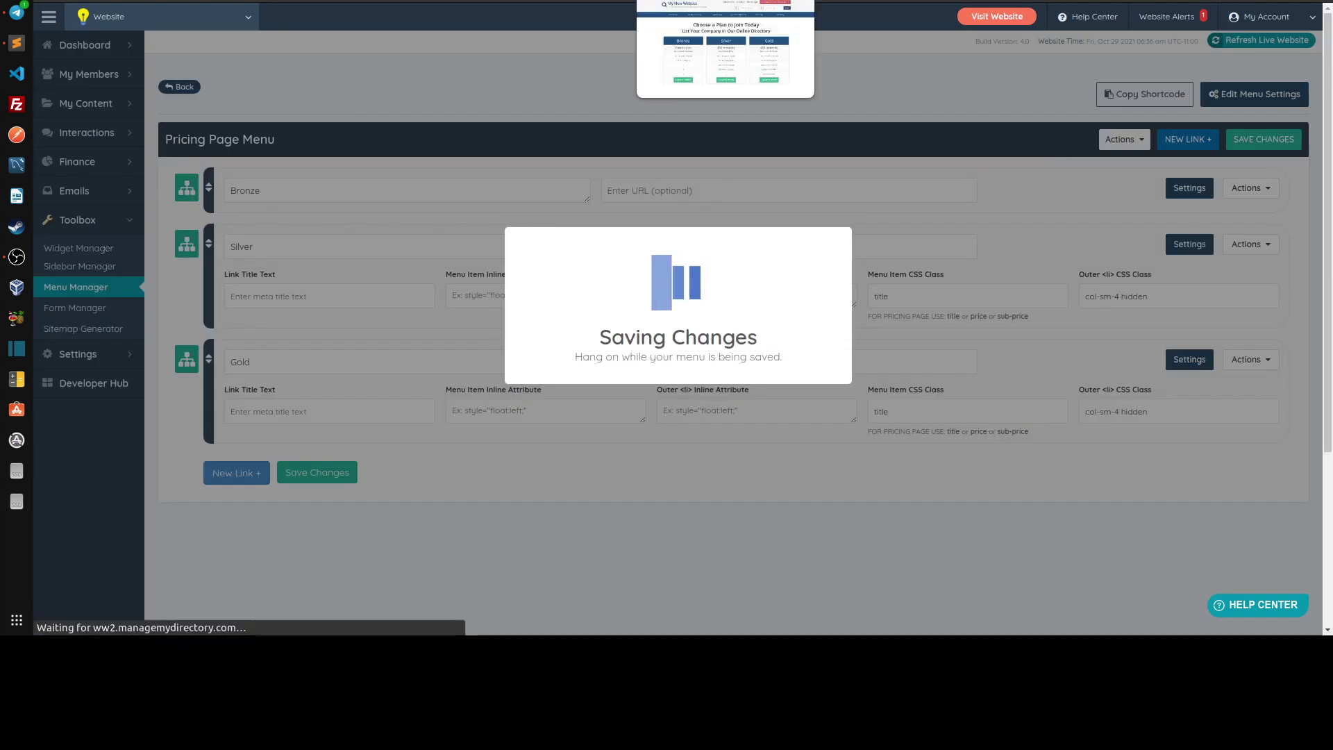
# Step: Check which plans the public pricing page offers now that the Silver and Gold items are hidden
pyautogui.hotkey('ctrl', 'Tab')
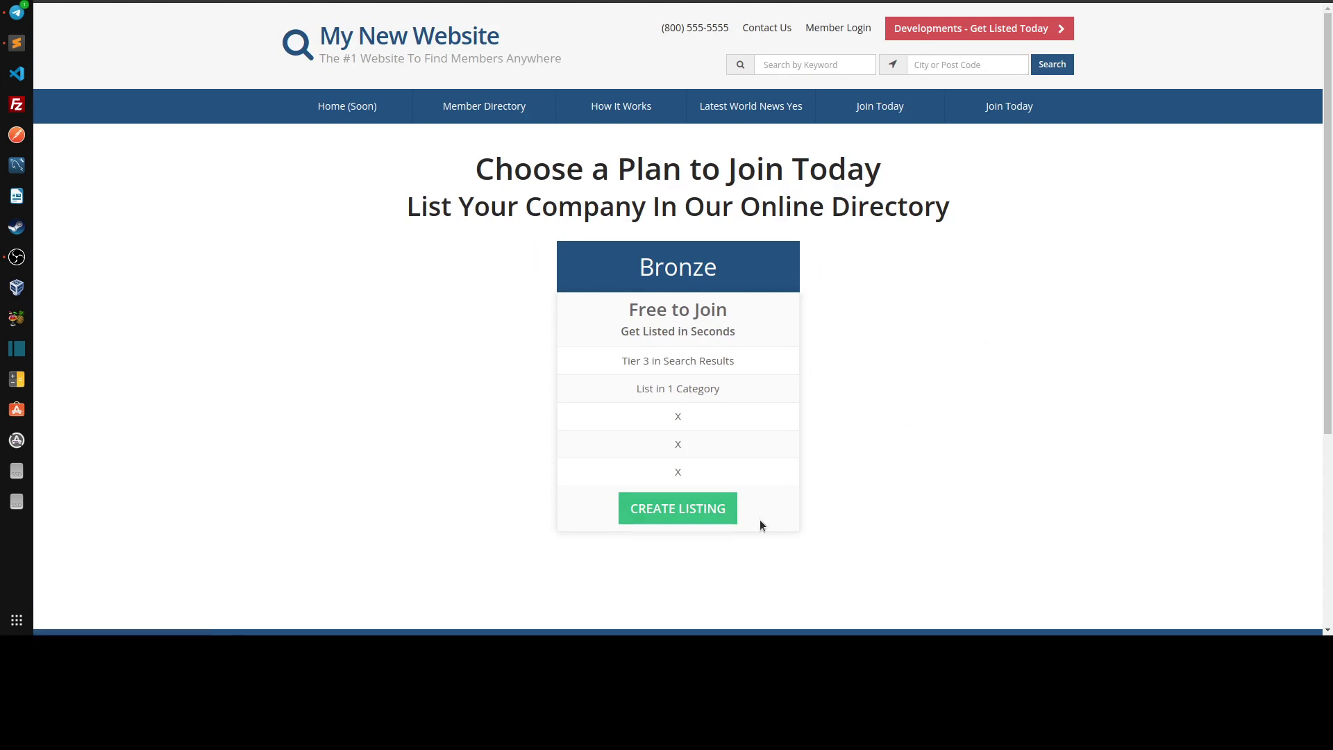
pyautogui.moveTo(474, 168); pyautogui.dragTo(935, 208)
pyautogui.click(975, 440)
pyautogui.scroll(-1, 276, 301)
pyautogui.scroll(-4, 768, 283)
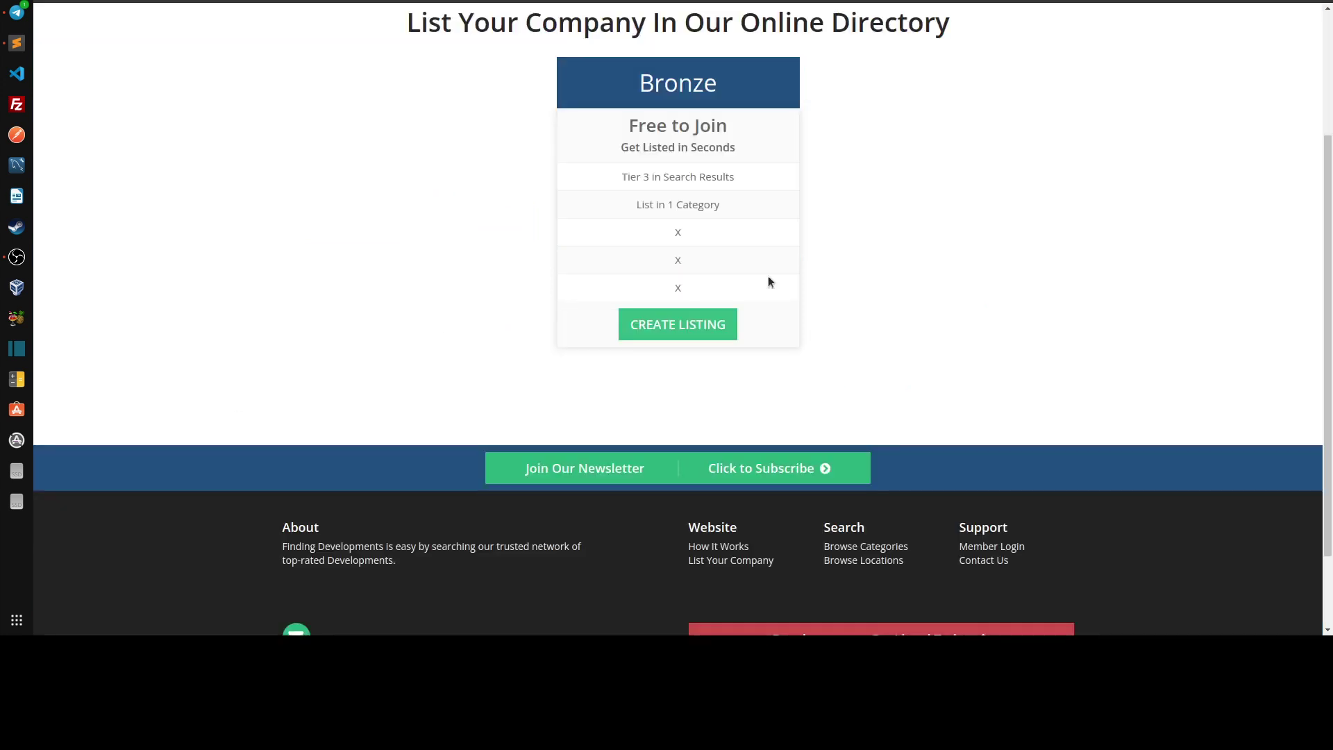
pyautogui.scroll(5, 708, 499)
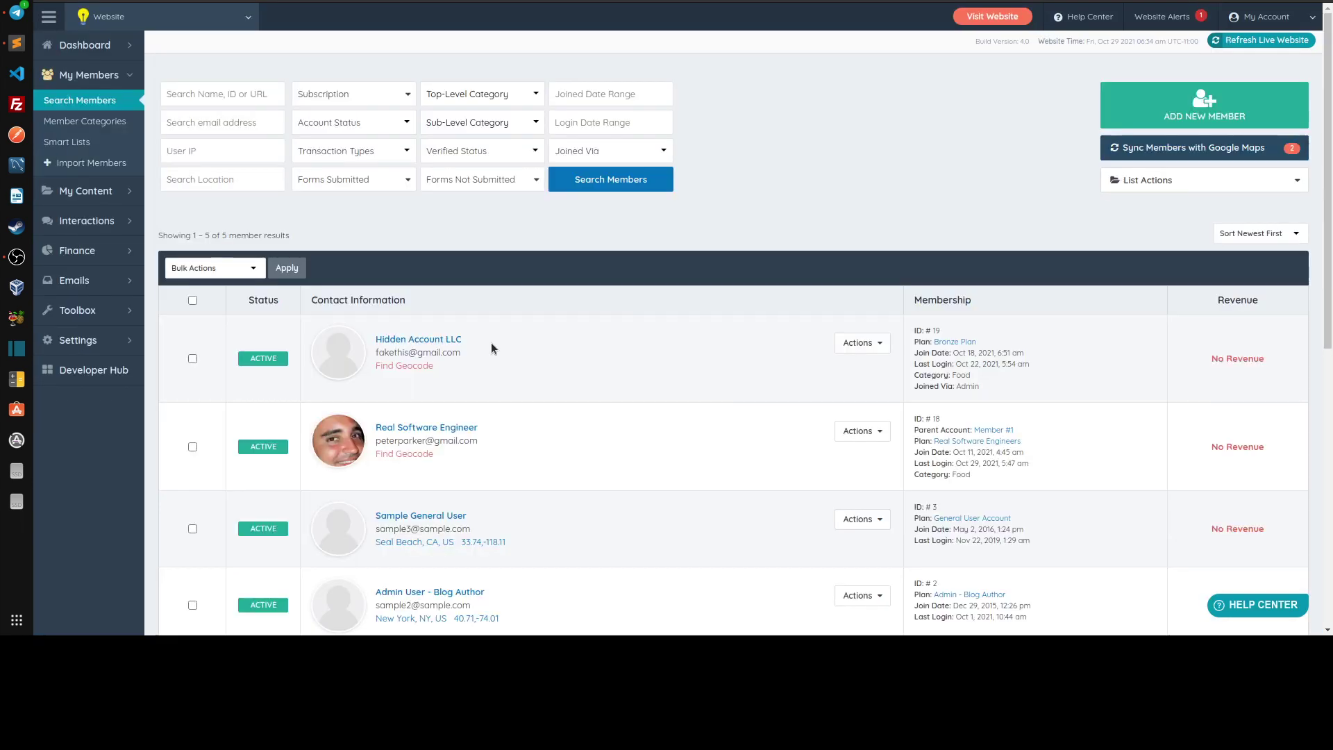
# Step: Log in as the Software-category member from the admin member list and check the plan on the member's dashboard
pyautogui.scroll(-3, 722, 431)
pyautogui.click(861, 442)
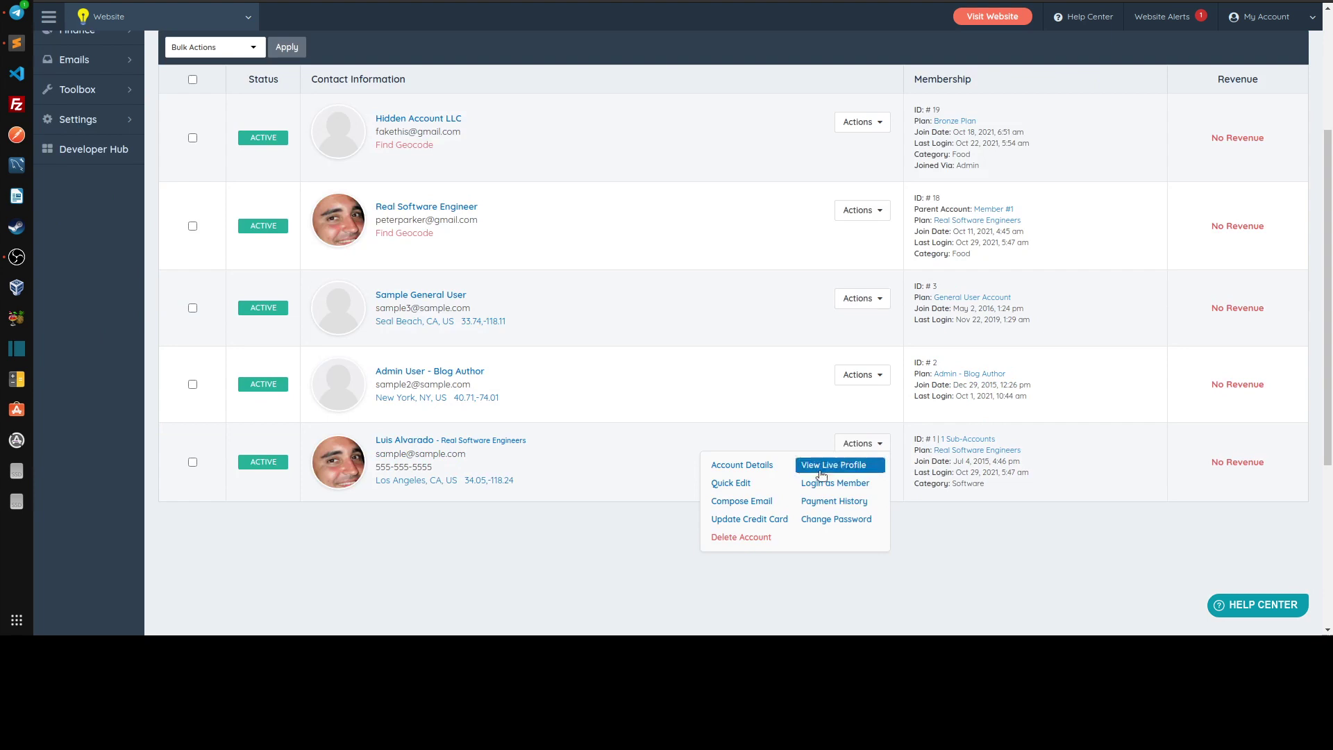
pyautogui.click(815, 484)
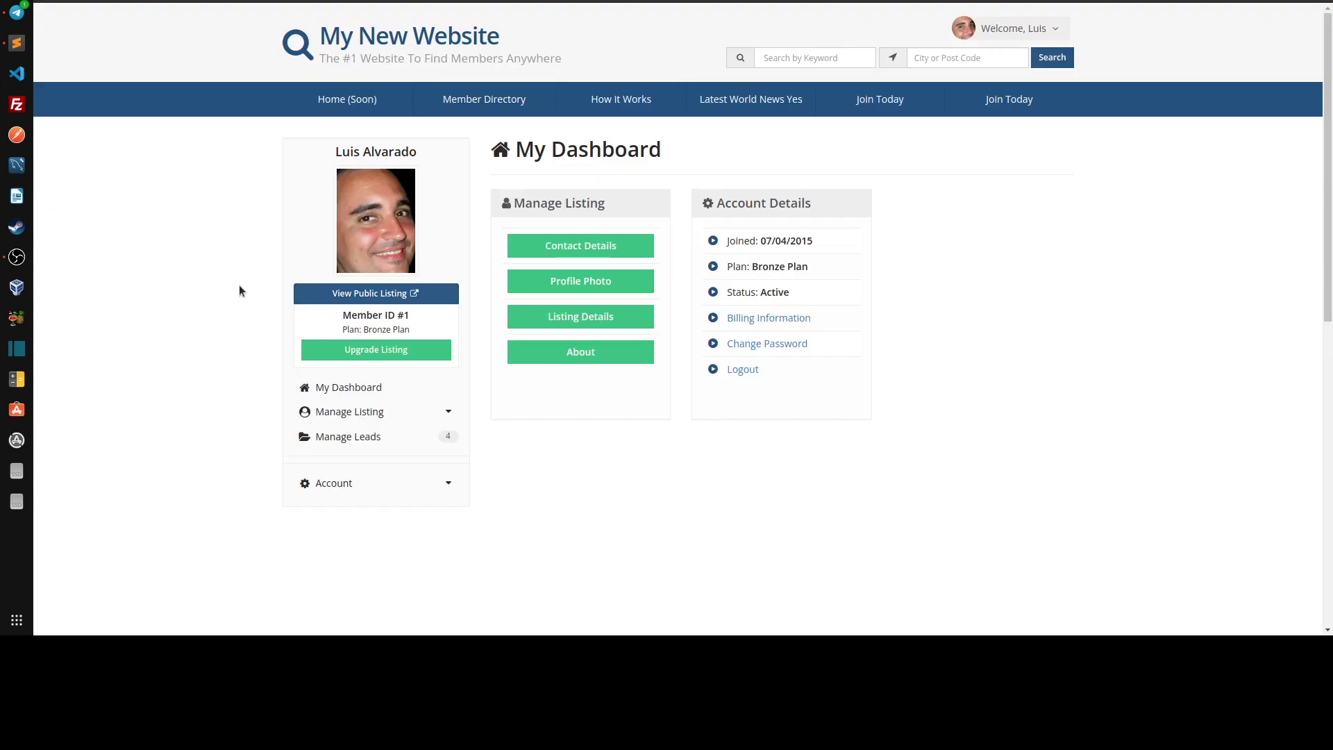
pyautogui.moveTo(753, 264); pyautogui.dragTo(840, 272)
pyautogui.click(1133, 281)
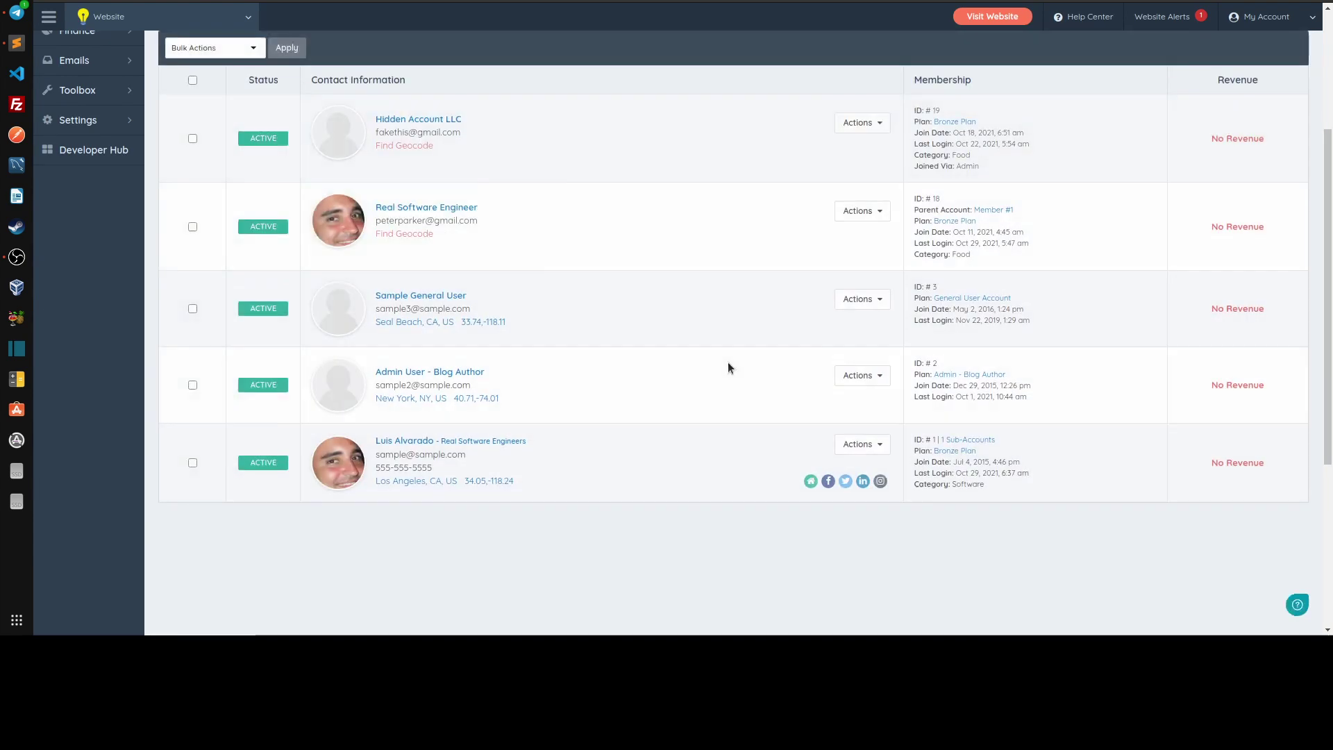
# Step: Check the Software-category member's plan in the member list and review the Bronze Plan's upgrade/downgrade options
pyautogui.scroll(-1, 728, 367)
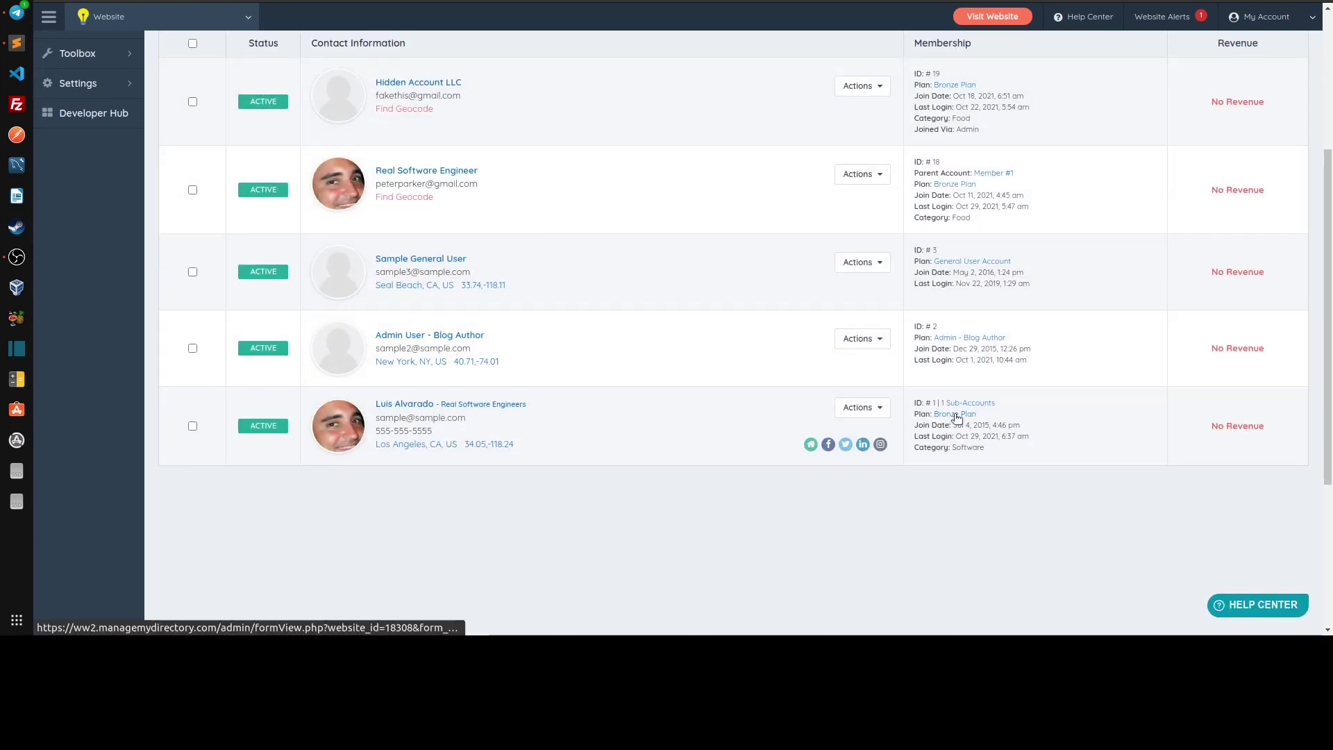
pyautogui.moveTo(913, 413); pyautogui.dragTo(980, 414)
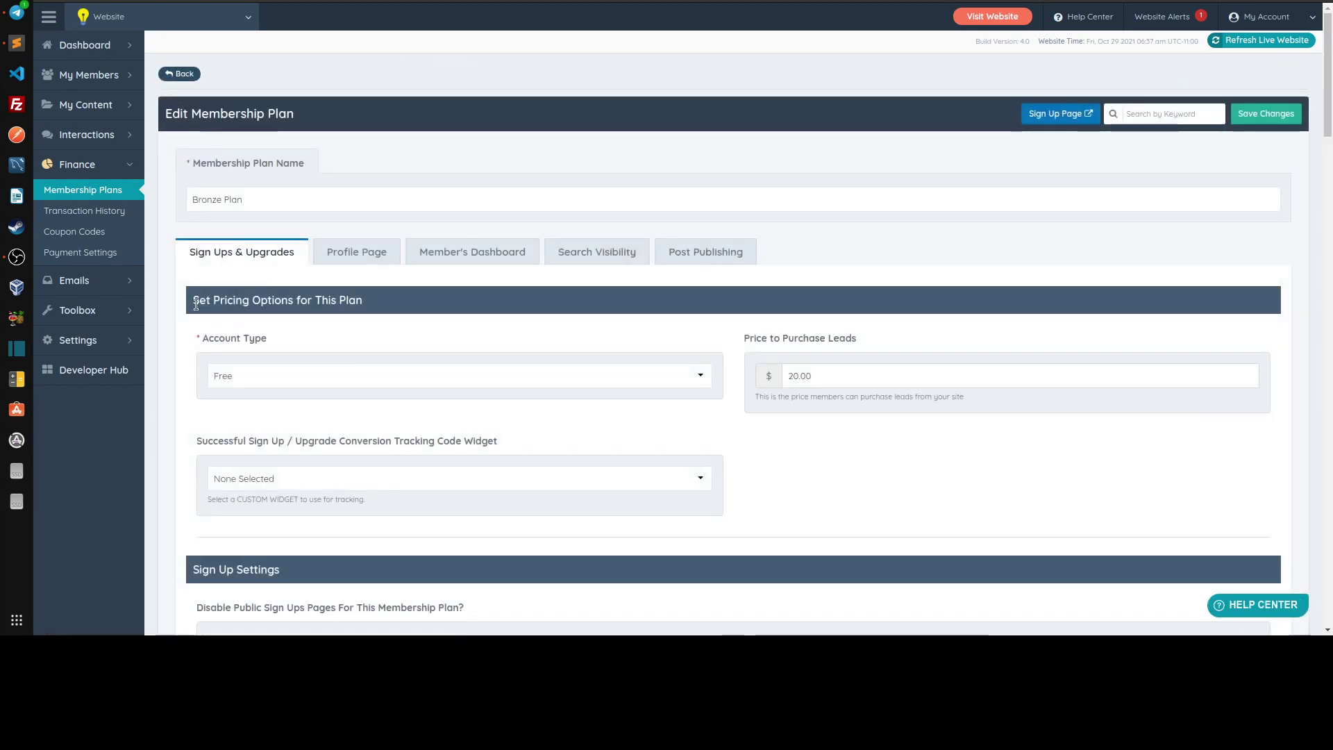
pyautogui.scroll(-10, 189, 343)
pyautogui.scroll(-6, 176, 351)
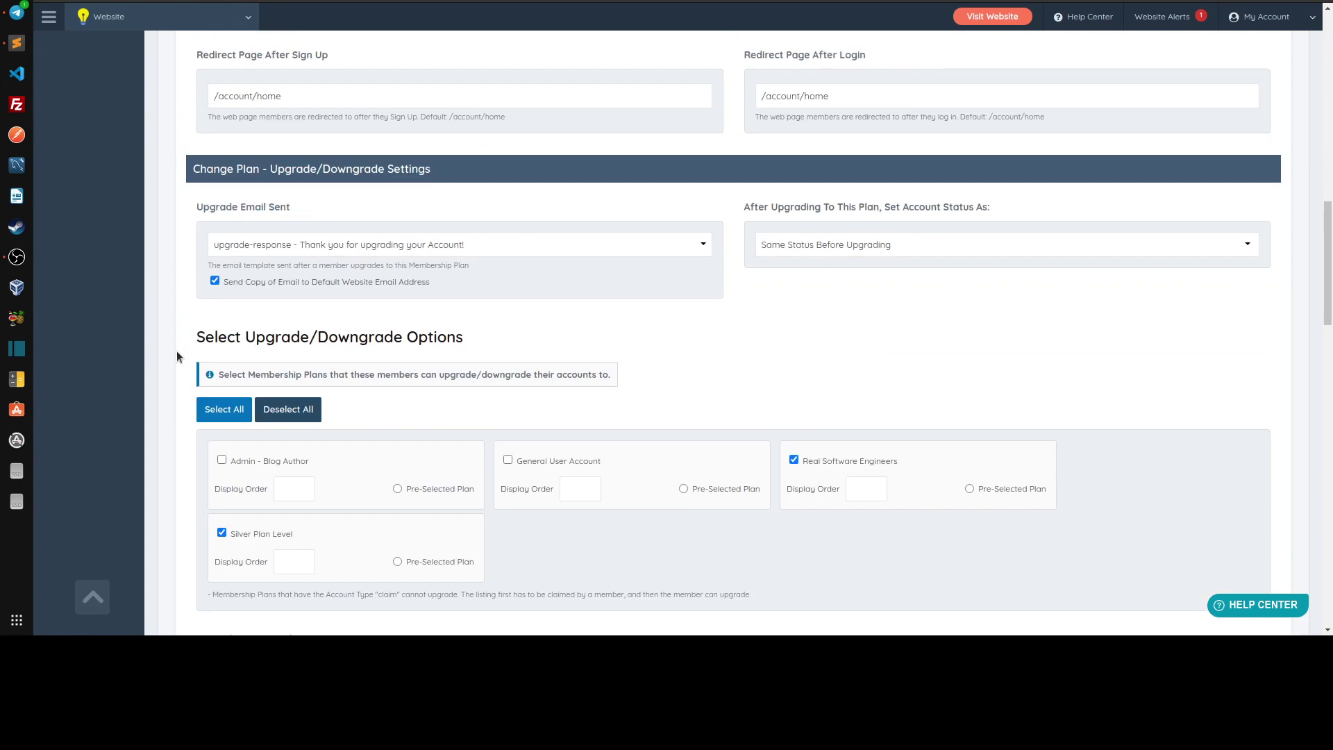
pyautogui.scroll(2, 202, 264)
pyautogui.moveTo(195, 236); pyautogui.dragTo(503, 246)
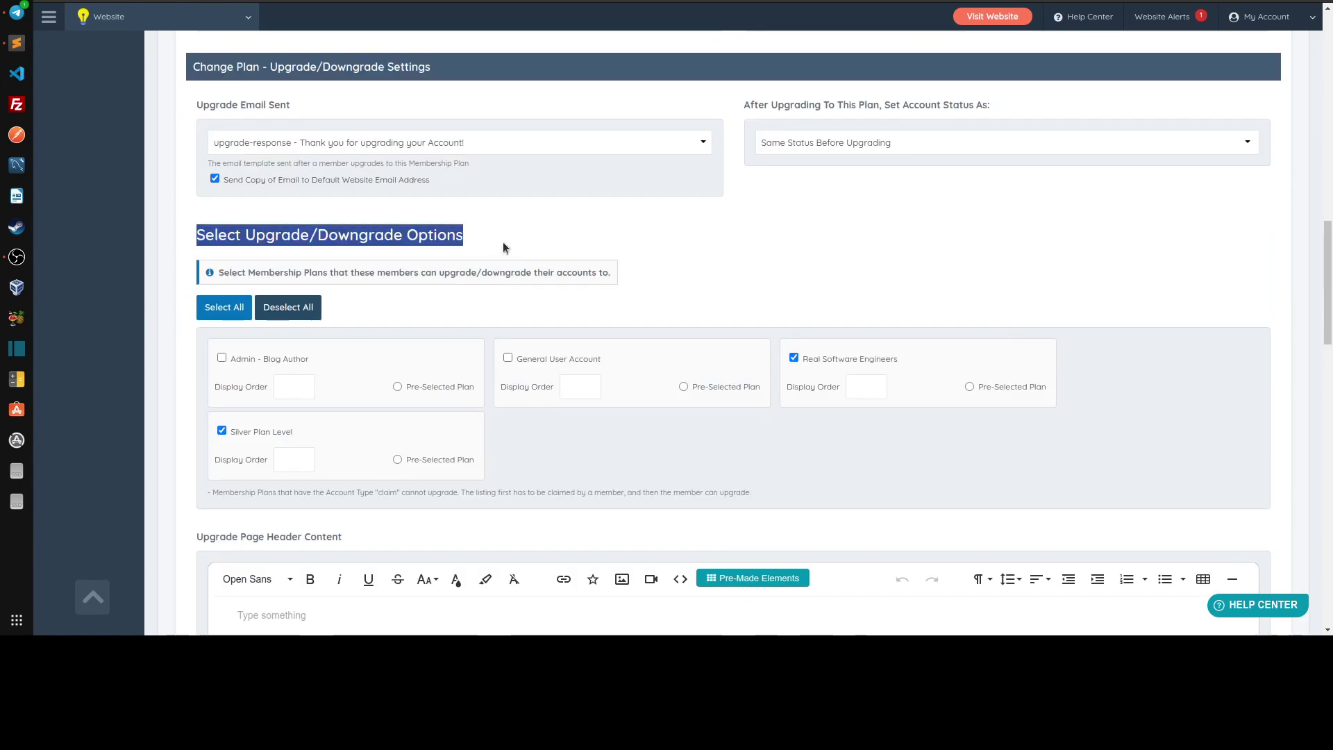
pyautogui.click(543, 240)
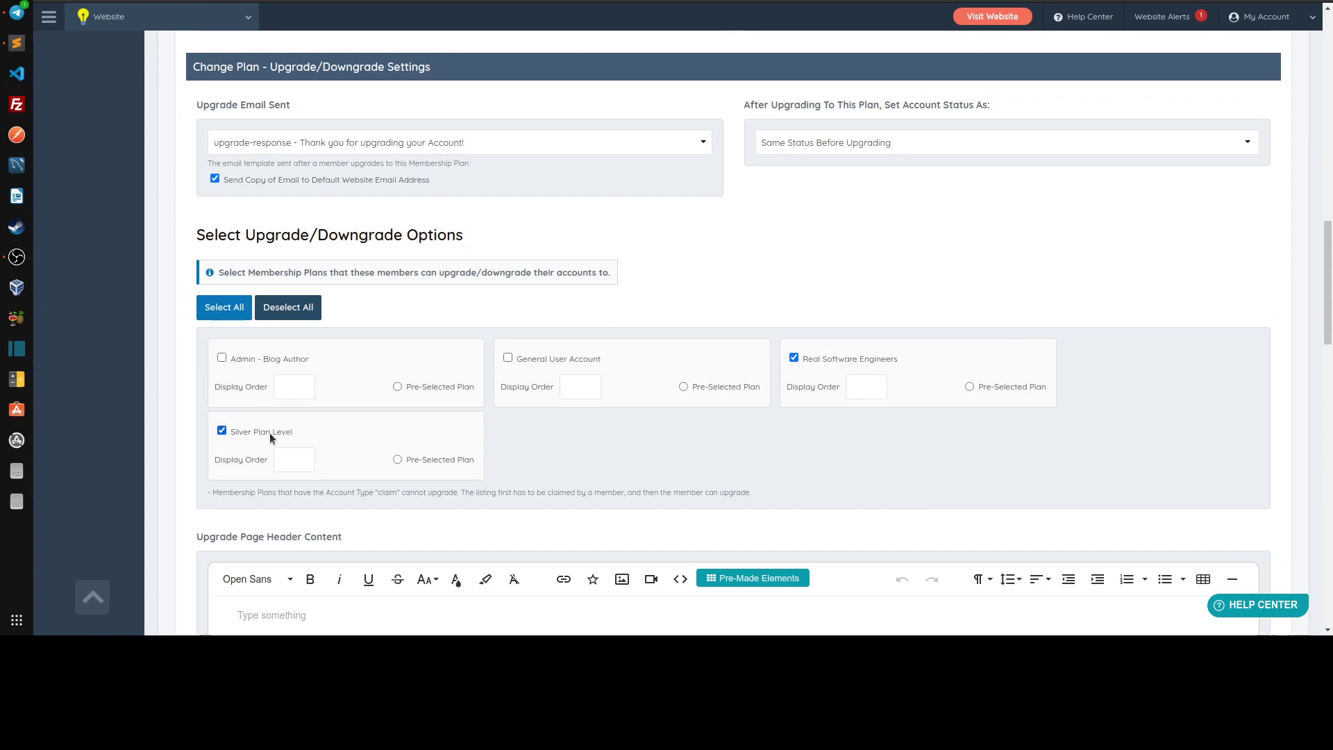
# Step: Make Real Software Engineers the pre-selected plan in the Bronze Plan's upgrade/downgrade options and save the plan
pyautogui.scroll(12, 435, 329)
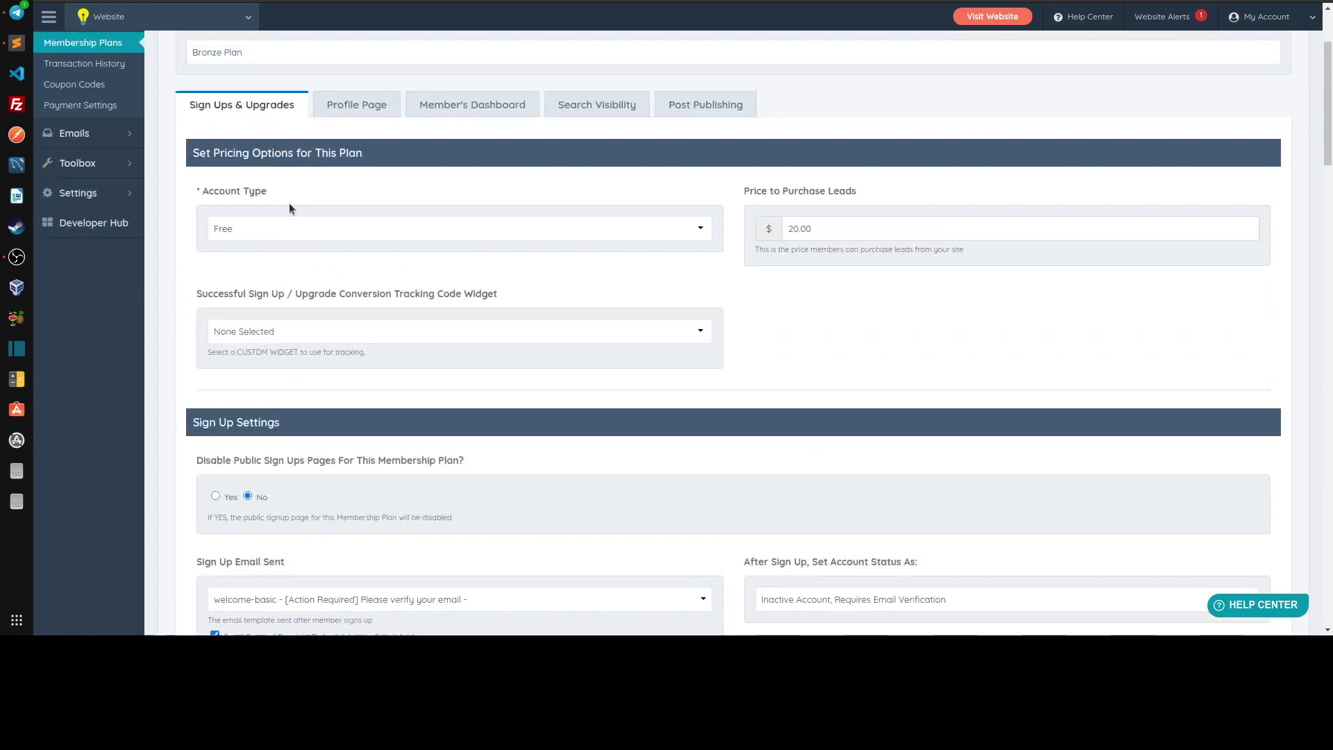
pyautogui.scroll(3, 289, 208)
pyautogui.tripleClick(277, 201)
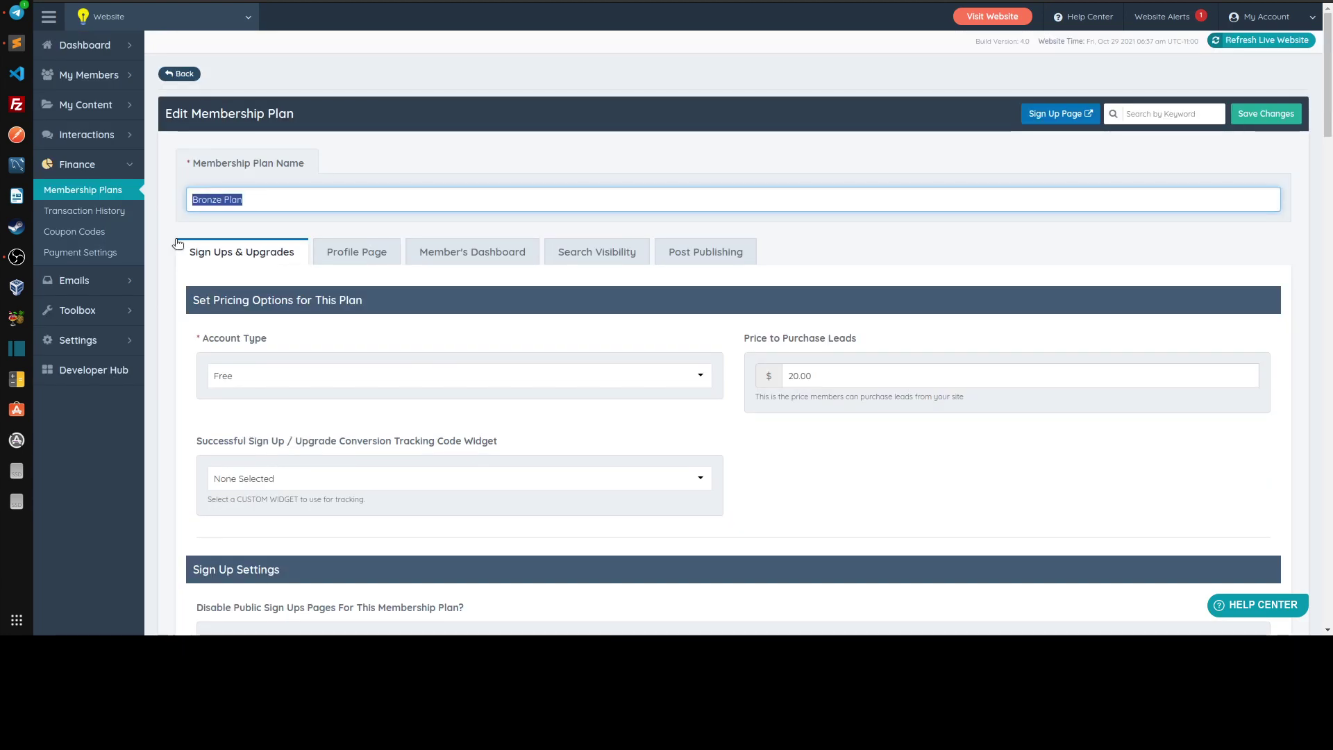
pyautogui.scroll(-15, 180, 247)
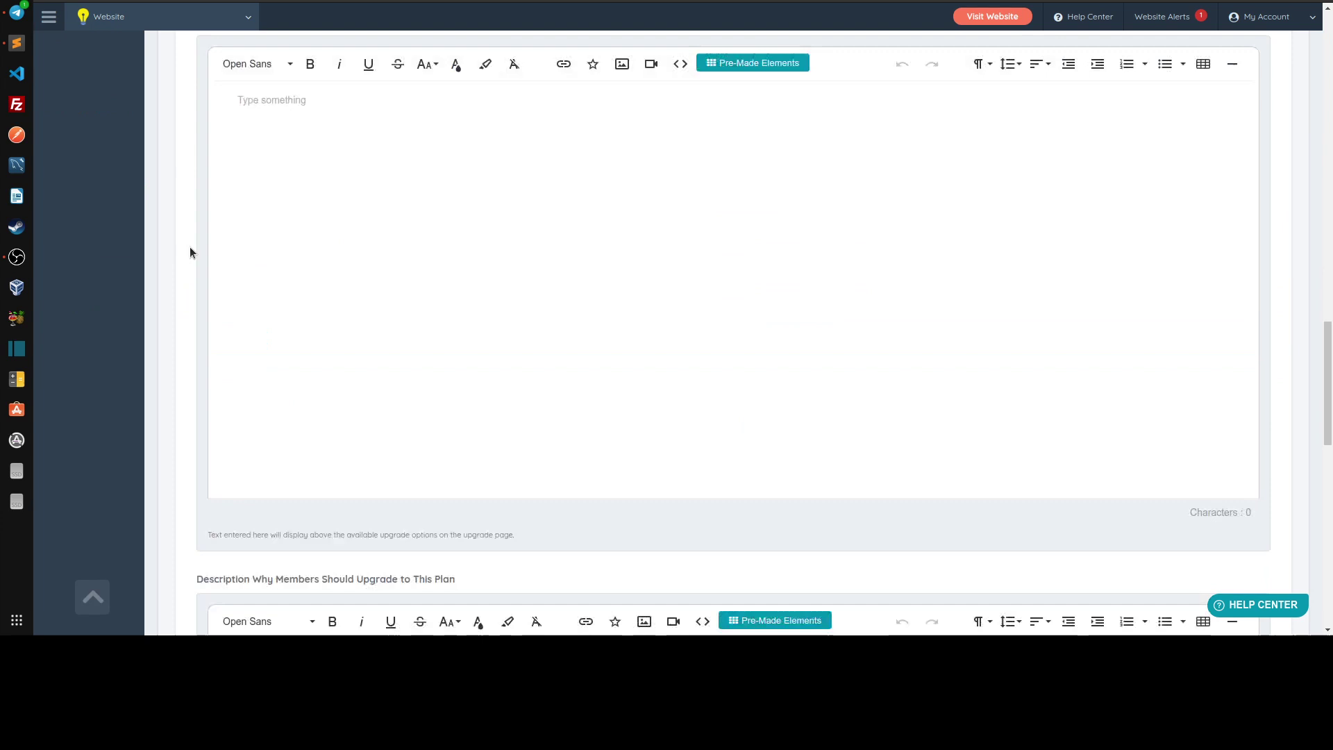
pyautogui.scroll(8, 208, 271)
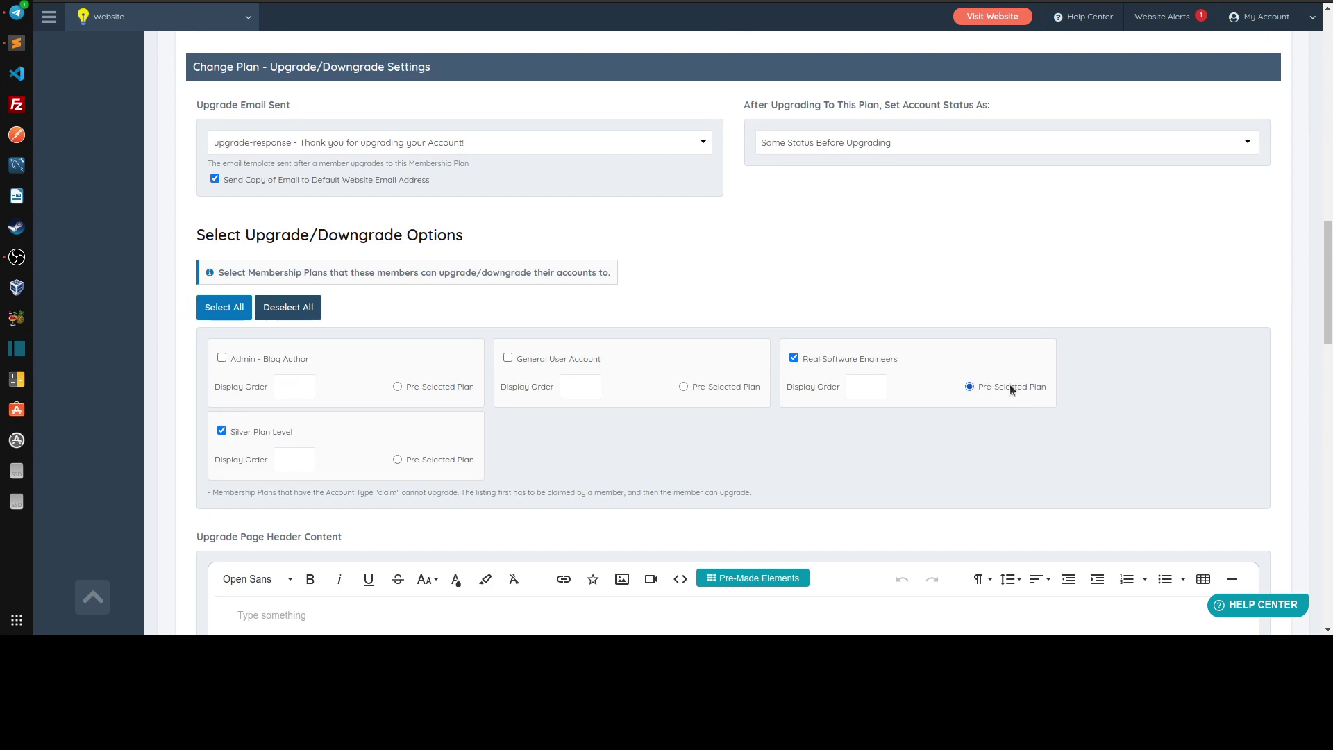
pyautogui.scroll(15, 1299, 363)
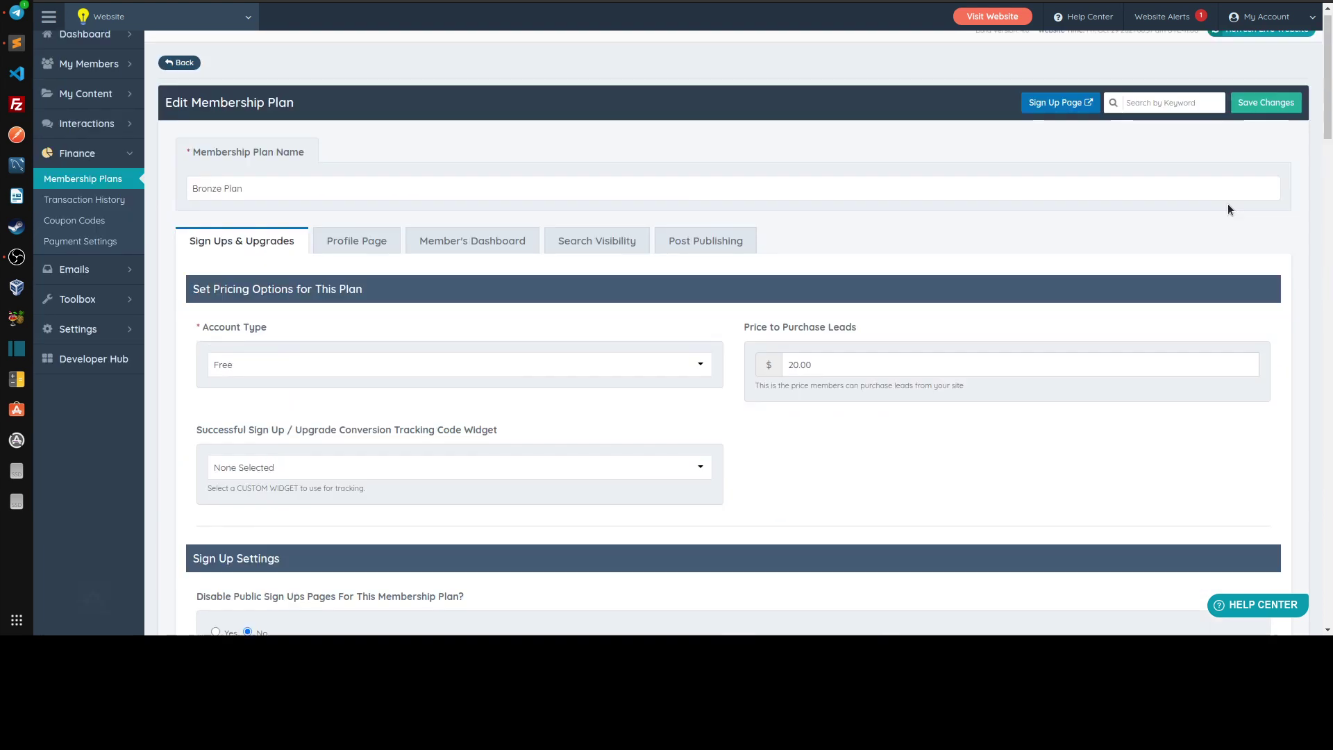
pyautogui.click(1253, 119)
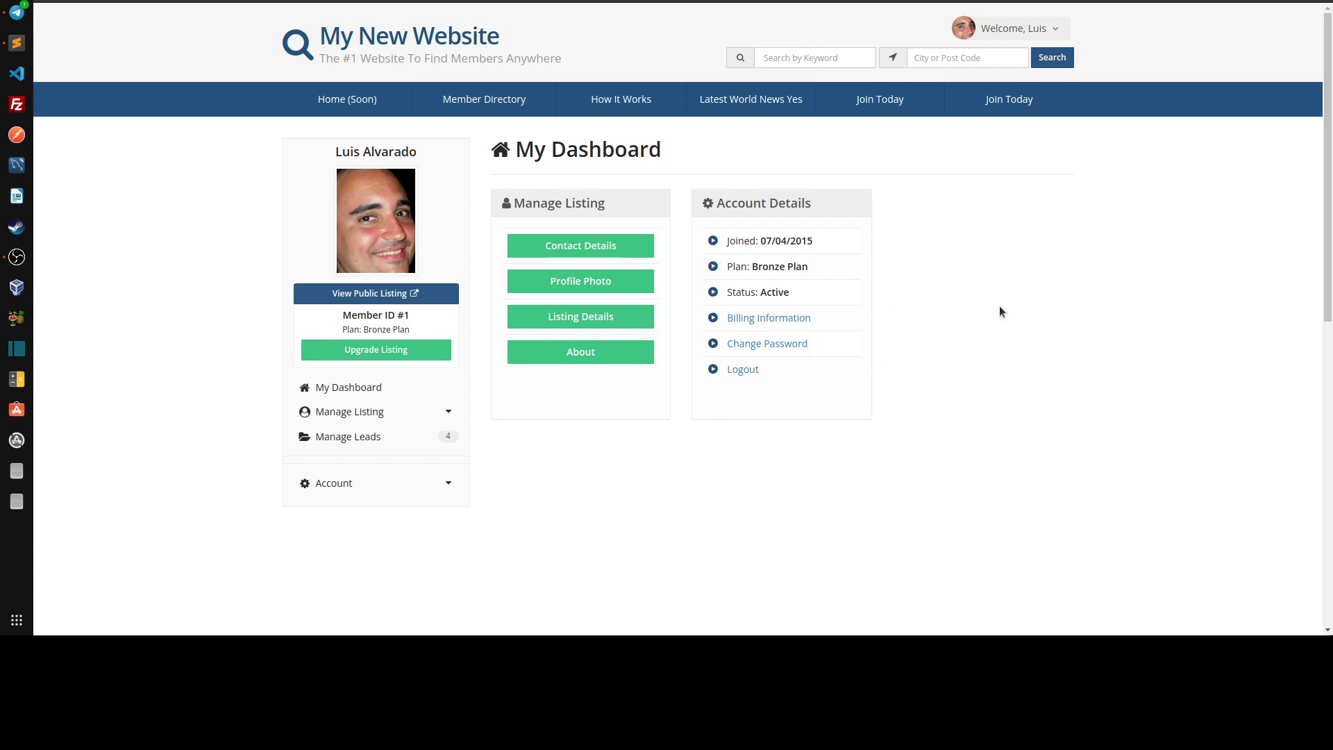
# Step: Take the member's listing upgrade to the Real Software Engineers plan as far as the payment options and promo code field
pyautogui.click(362, 355)
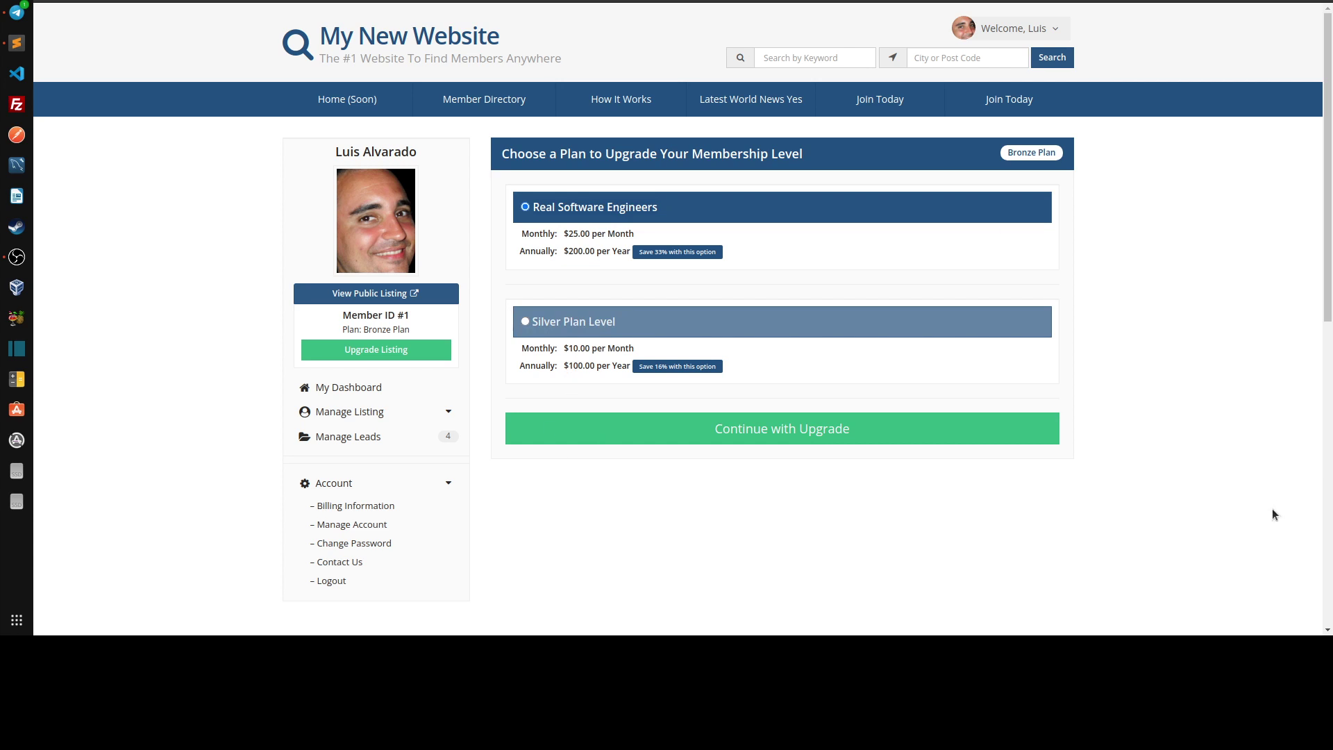
pyautogui.click(786, 436)
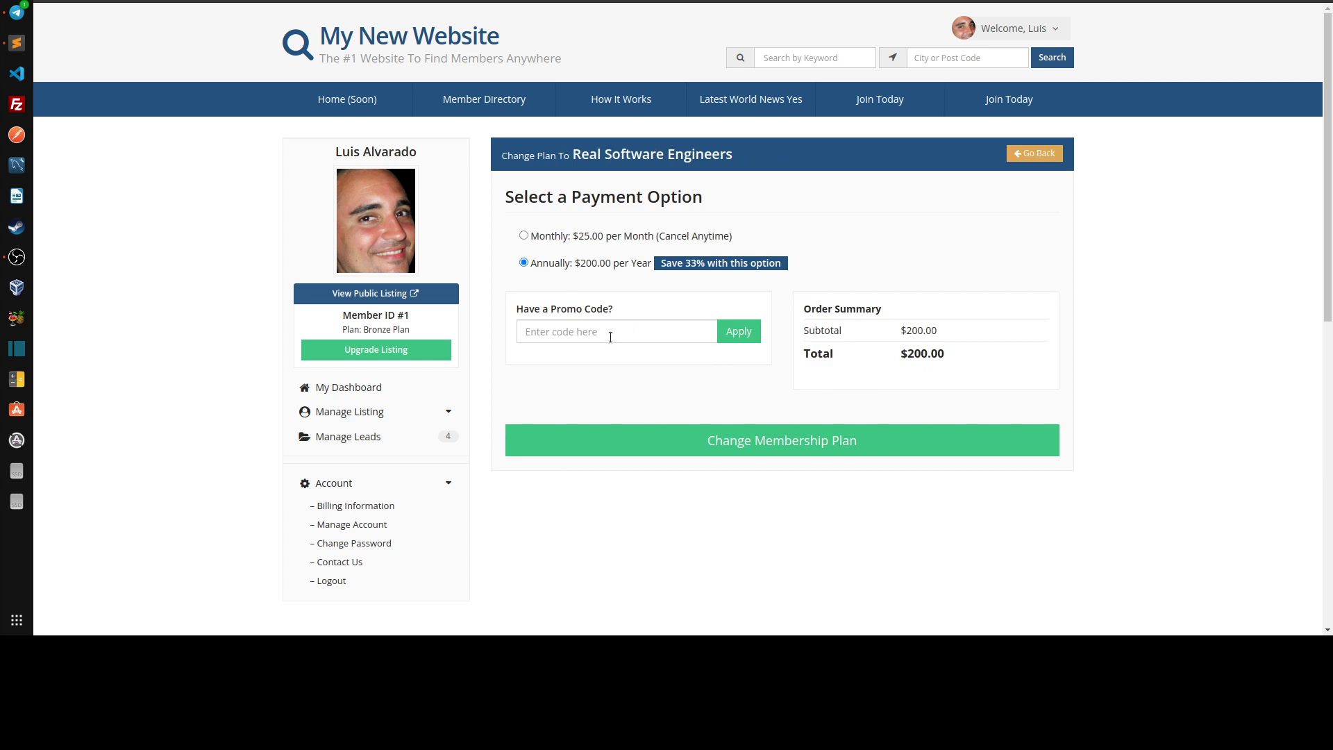
pyautogui.click(582, 337)
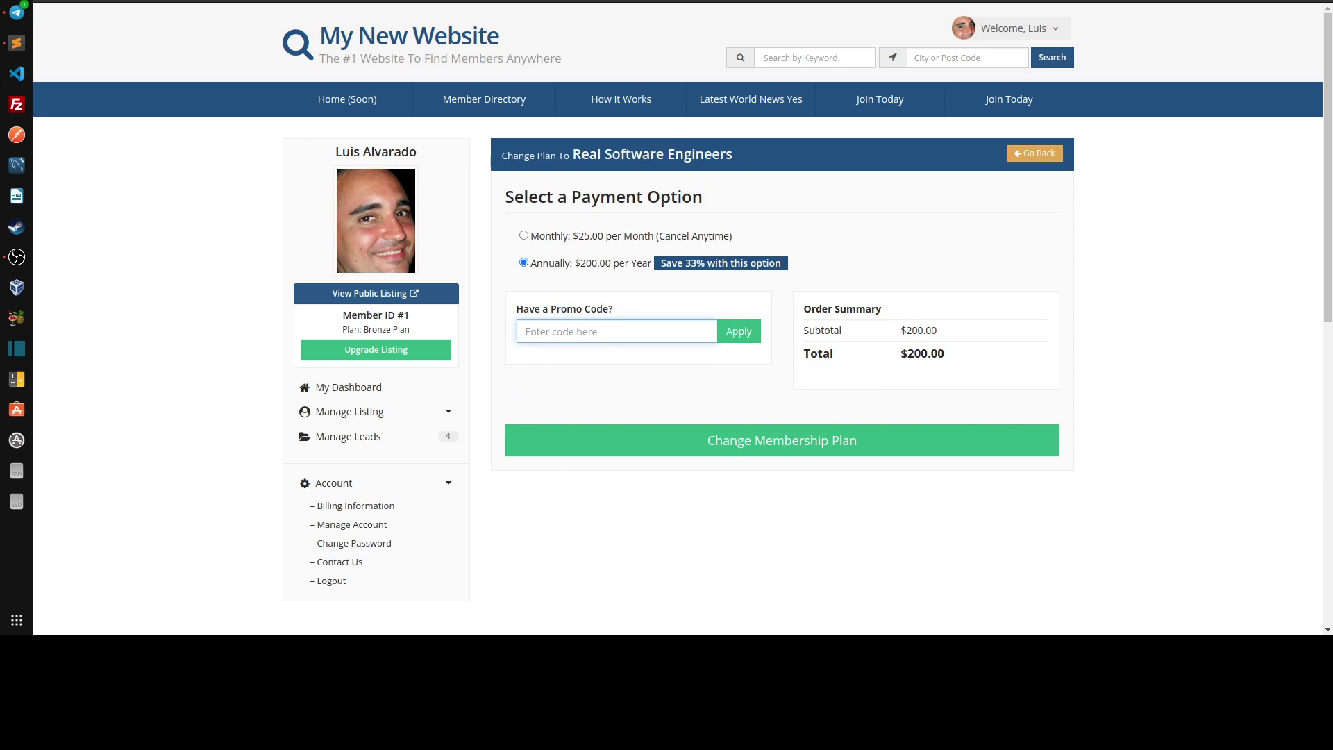
# Step: Compare the Bronze offer on the public pricing page with the upgrade plans in the member's account, and return to the member's dashboard
pyautogui.hotkey('ctrl', 'Tab')
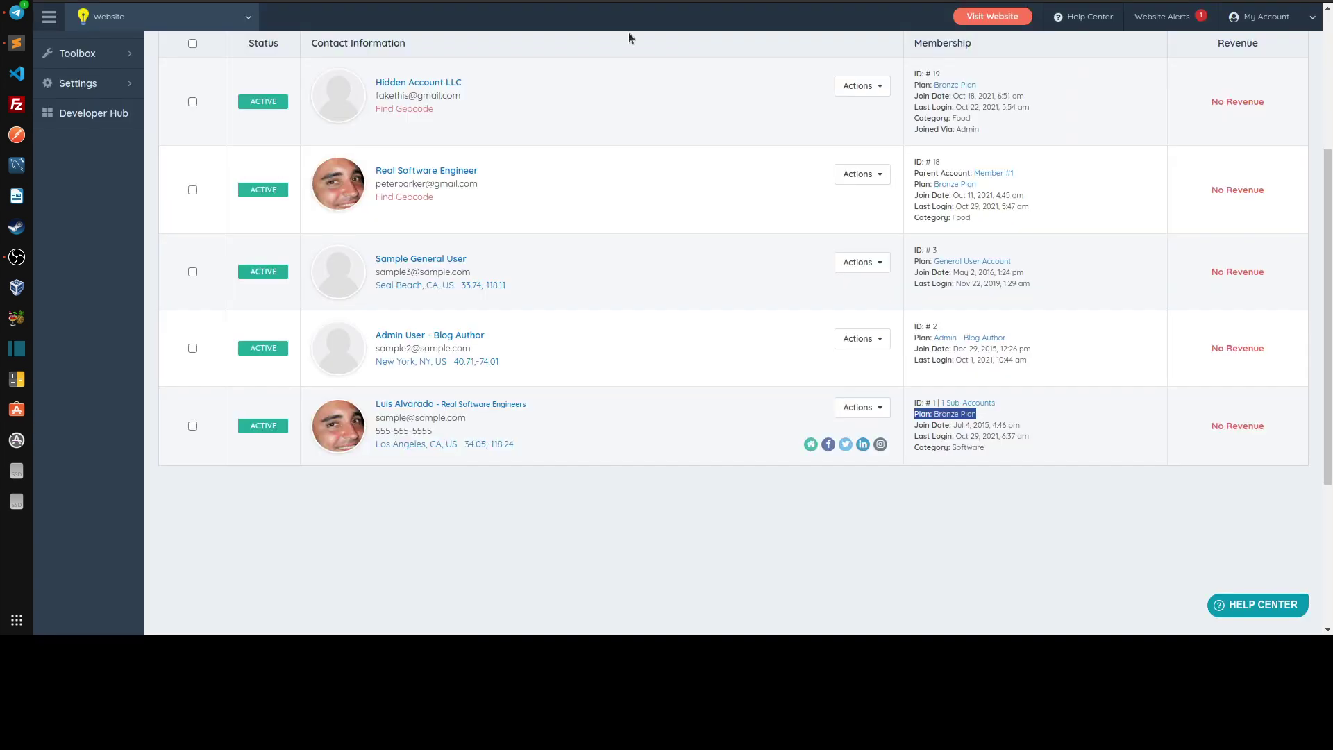
pyautogui.hotkey('ctrl', 'Tab')
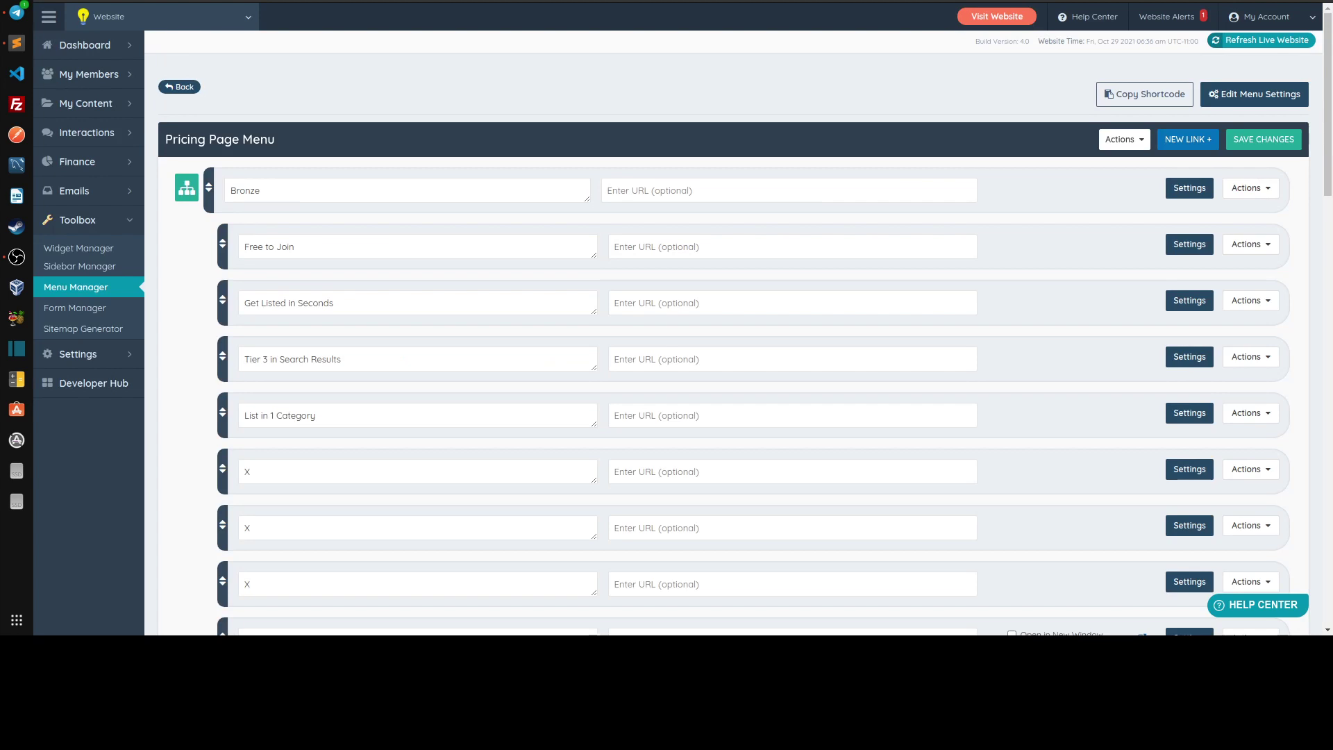
pyautogui.hotkey('ctrl', 'Tab')
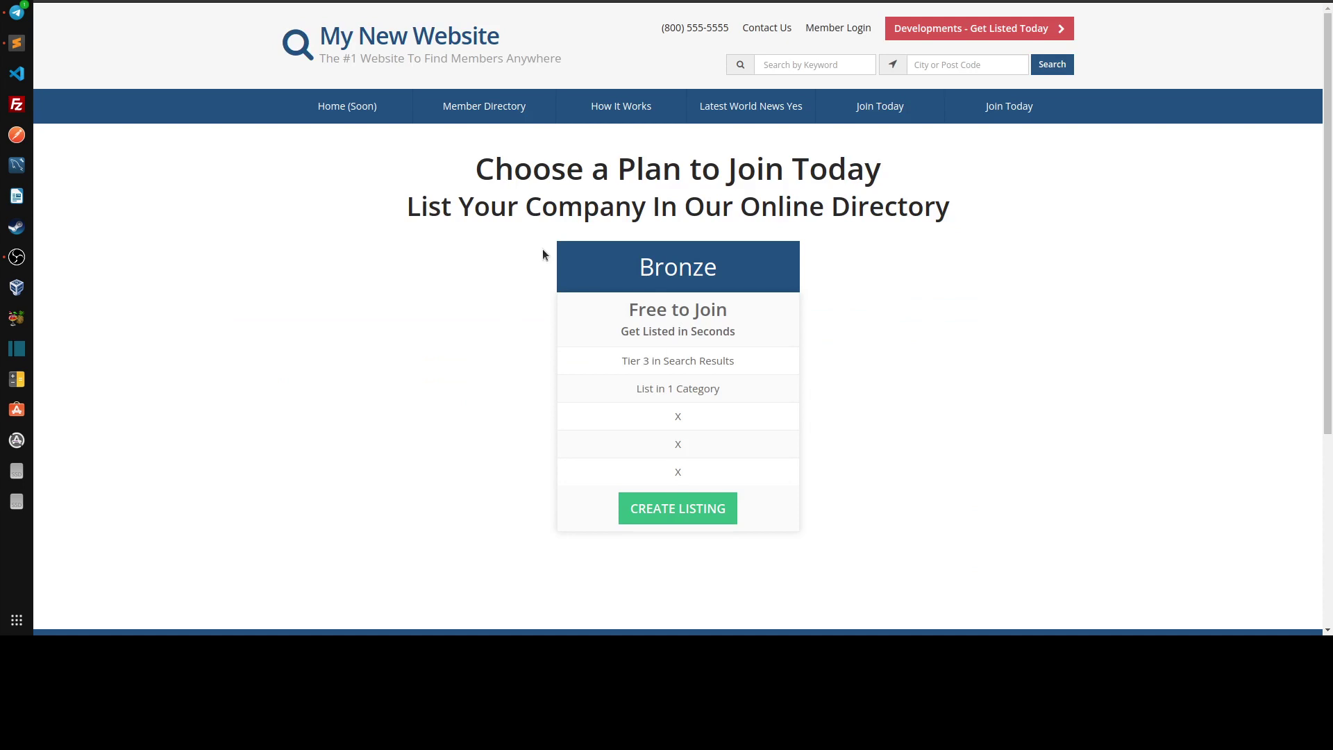
pyautogui.moveTo(630, 308); pyautogui.dragTo(807, 409)
pyautogui.click(765, 412)
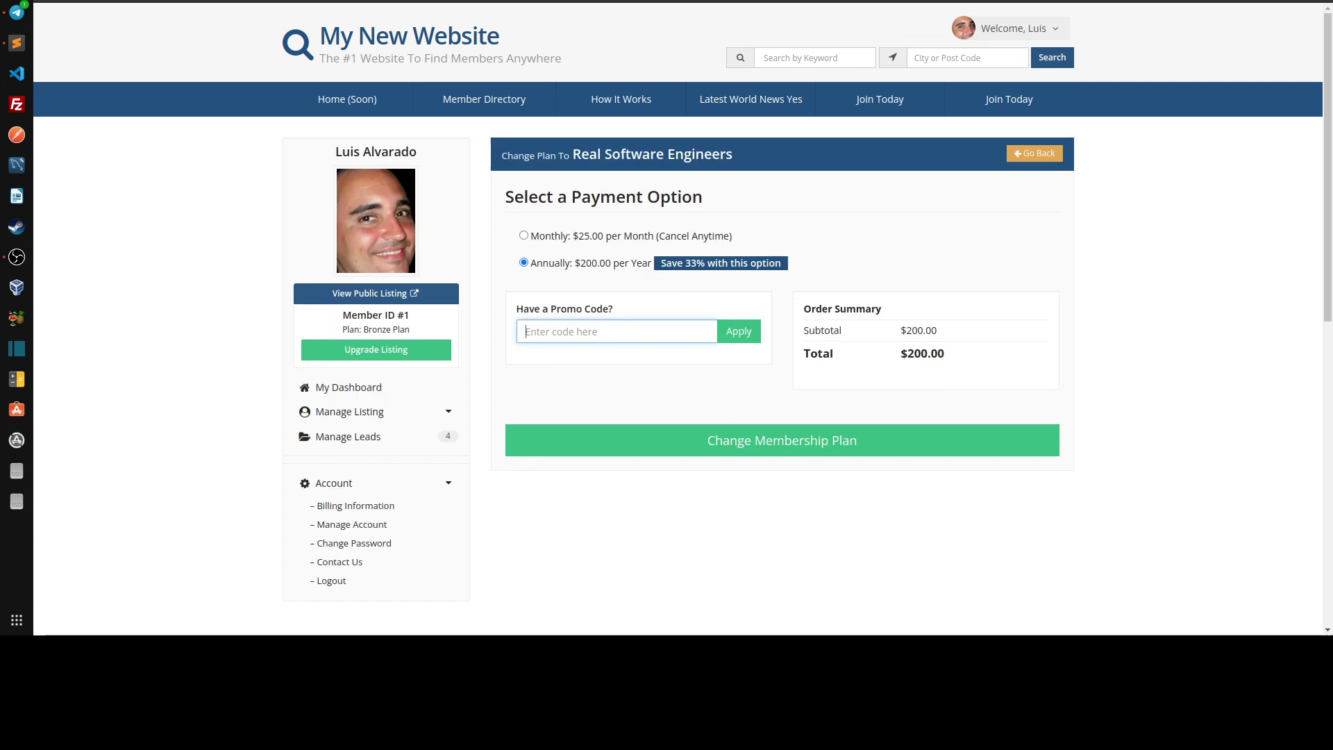
pyautogui.click(368, 356)
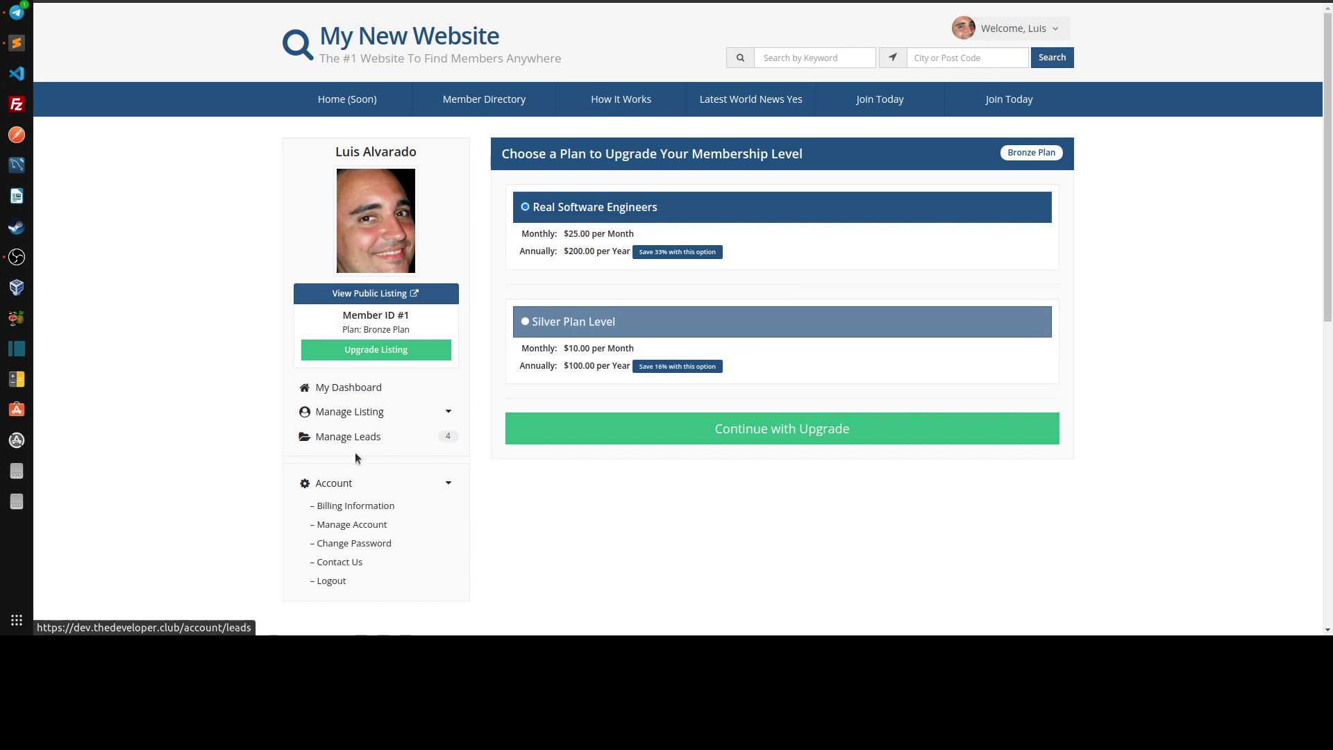
pyautogui.click(350, 387)
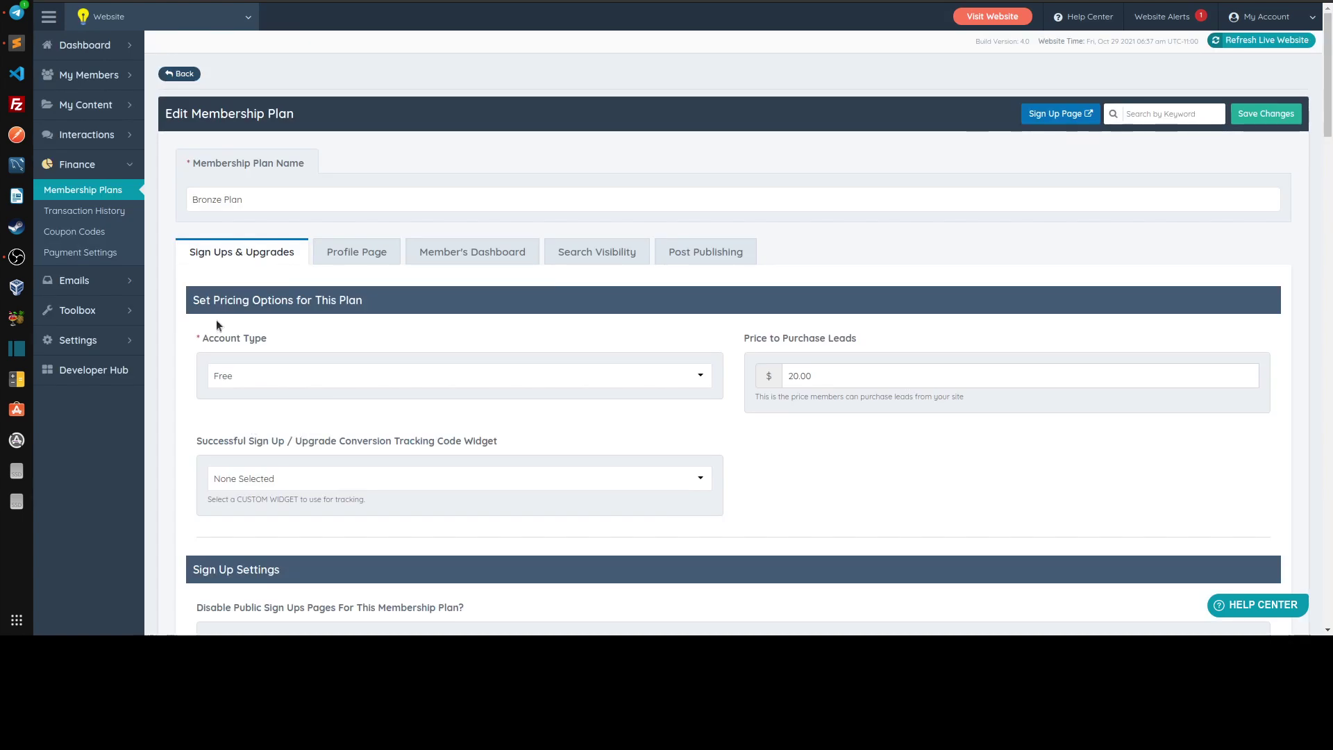
# Step: Review the available account types in the Bronze Plan's pricing options, leaving the selection as it is
pyautogui.scroll(-2, 216, 319)
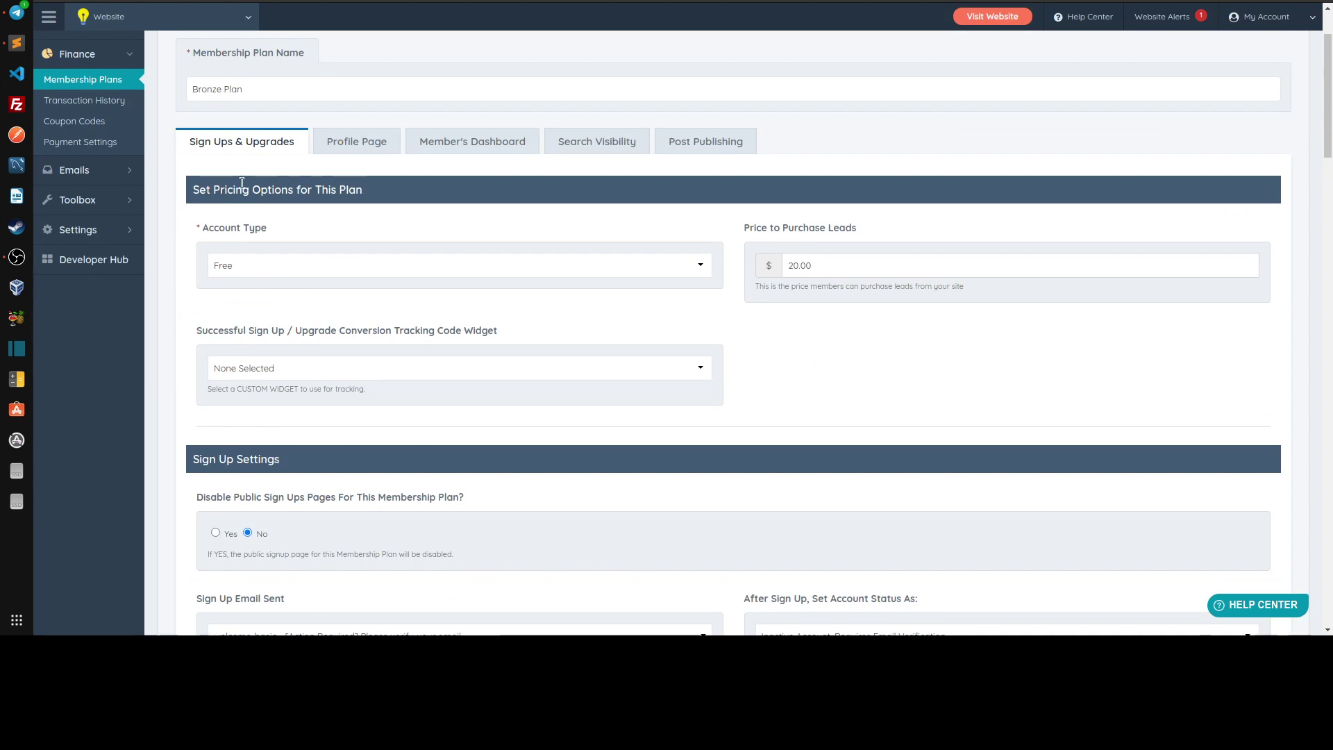
pyautogui.click(247, 266)
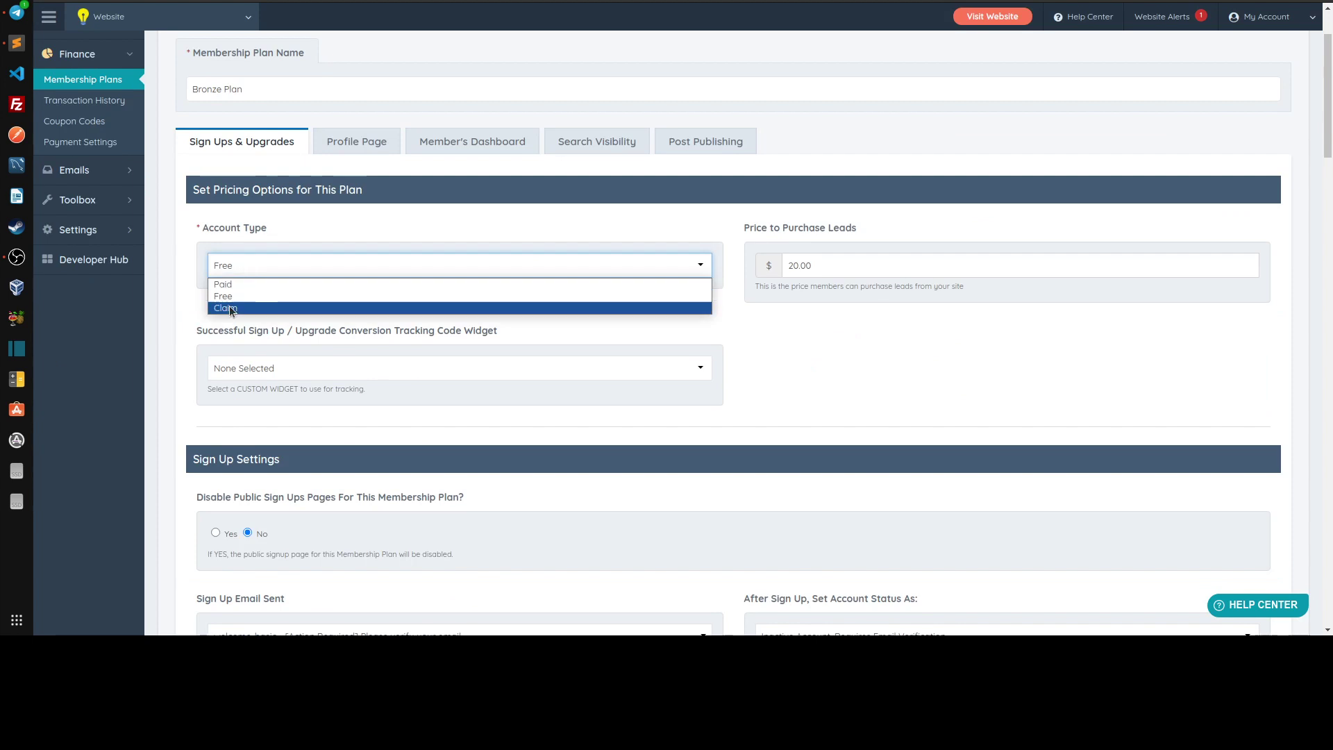
pyautogui.press('Escape')
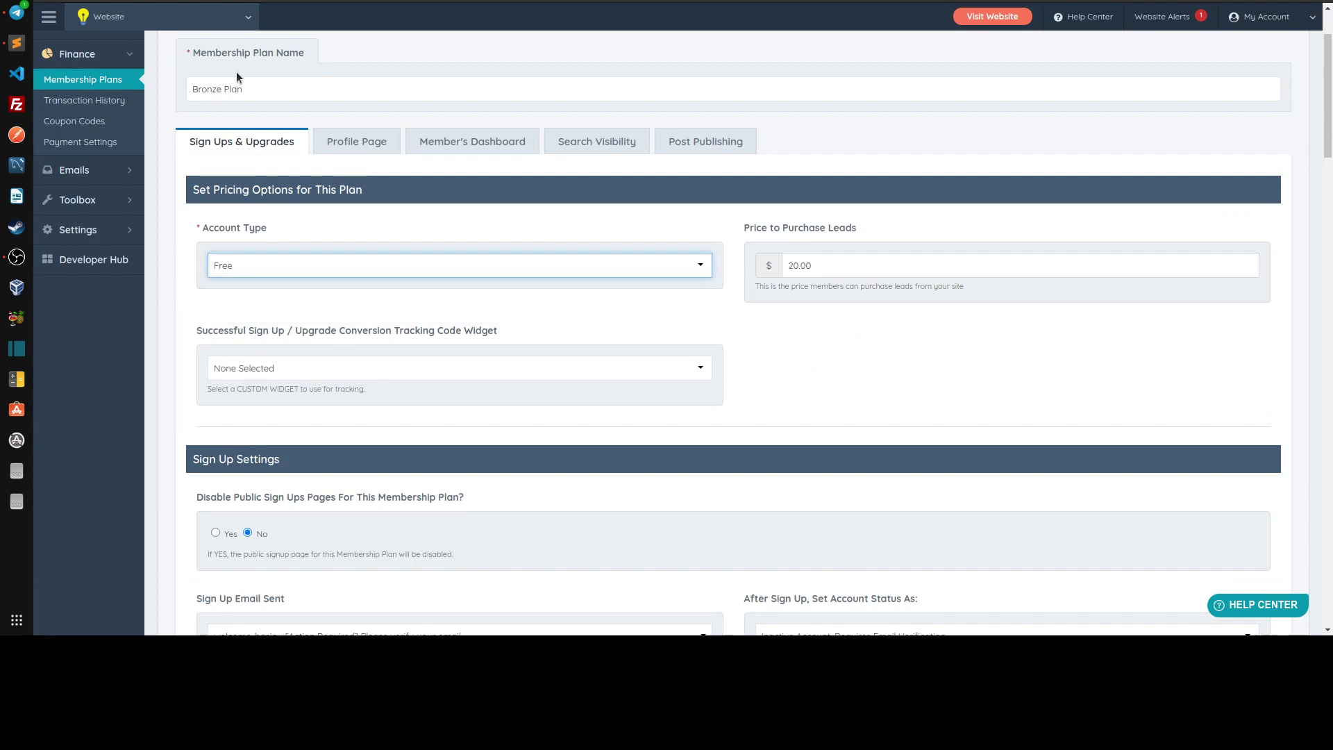
# Step: Create and save a new membership plan named Claim with the account type Claim
pyautogui.click(94, 82)
pyautogui.click(94, 80)
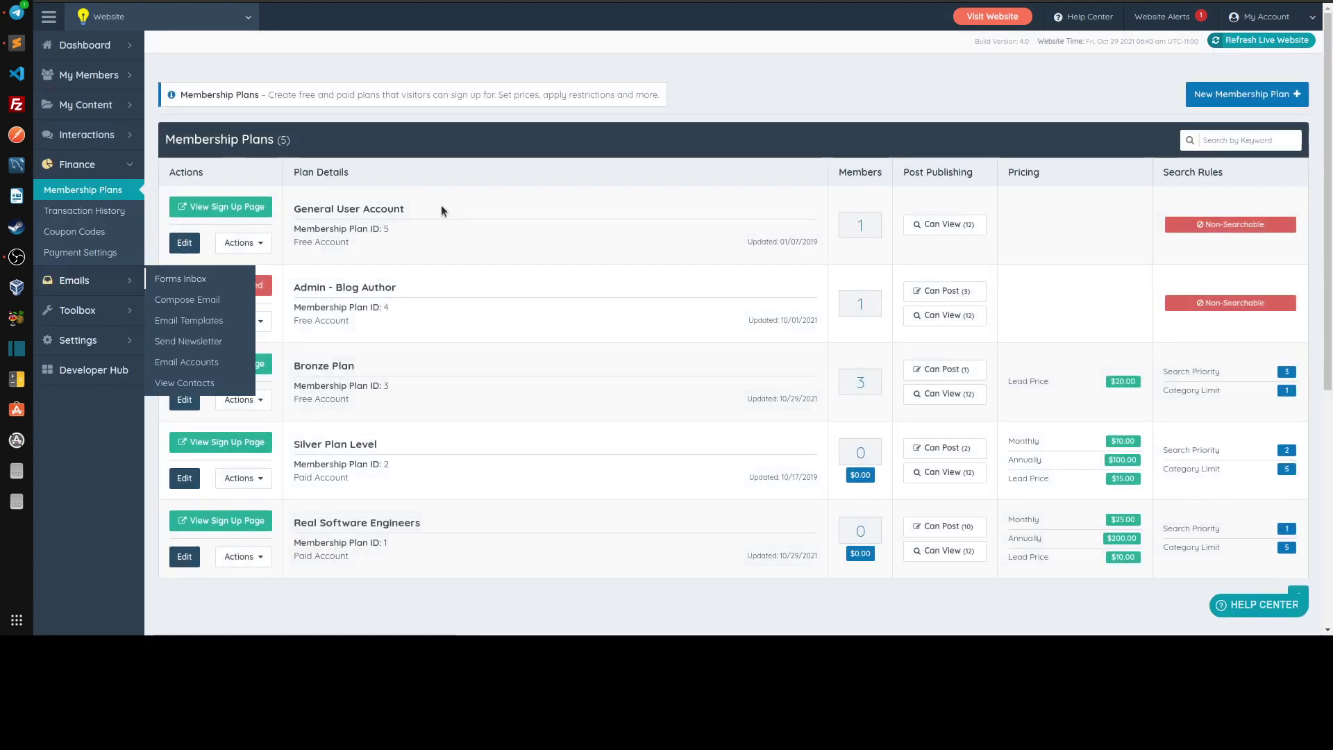
pyautogui.click(1259, 103)
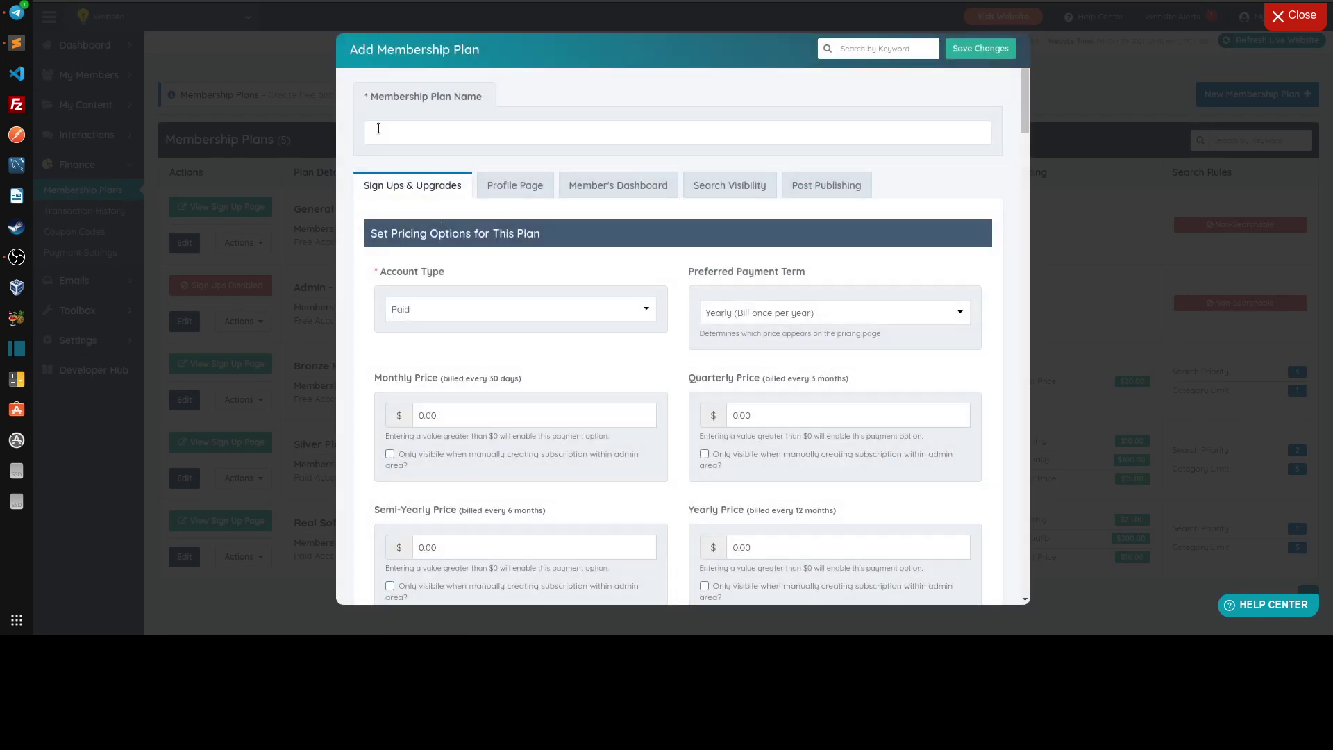
pyautogui.click(380, 131)
pyautogui.write('Claim')
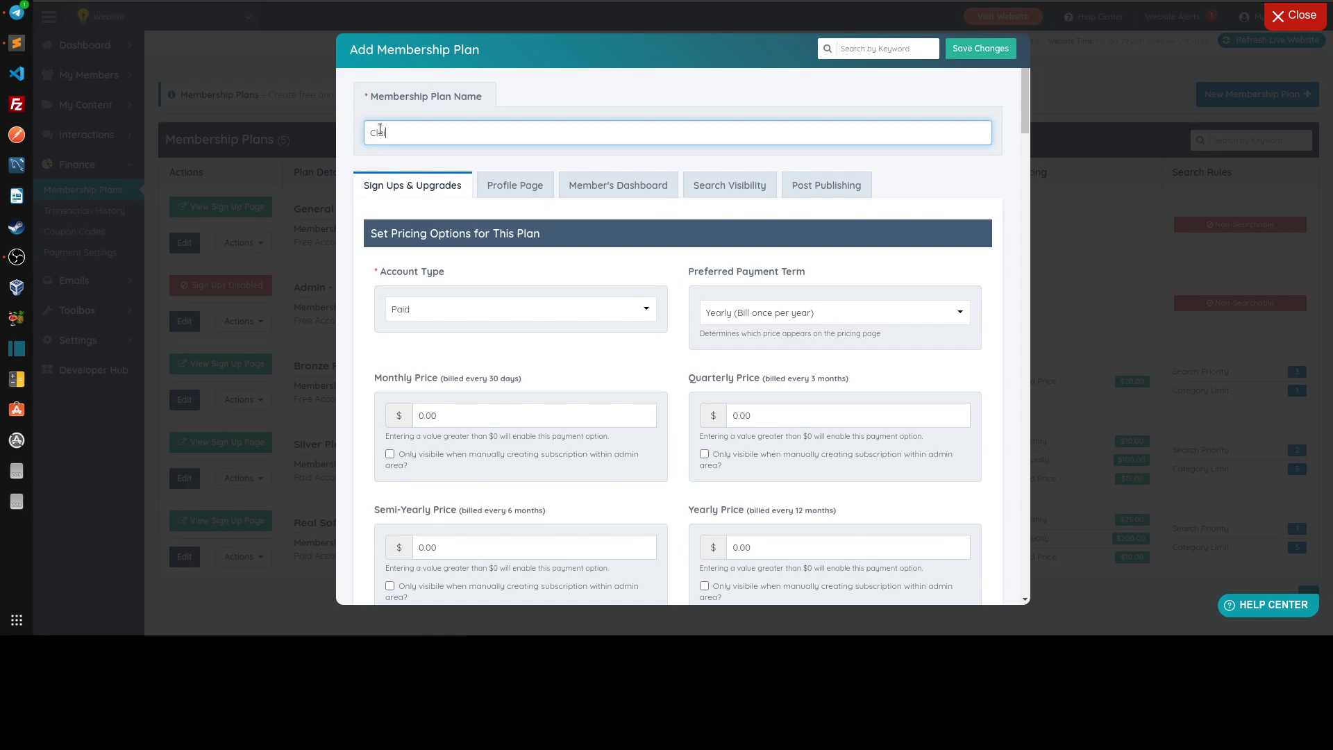
pyautogui.click(488, 318)
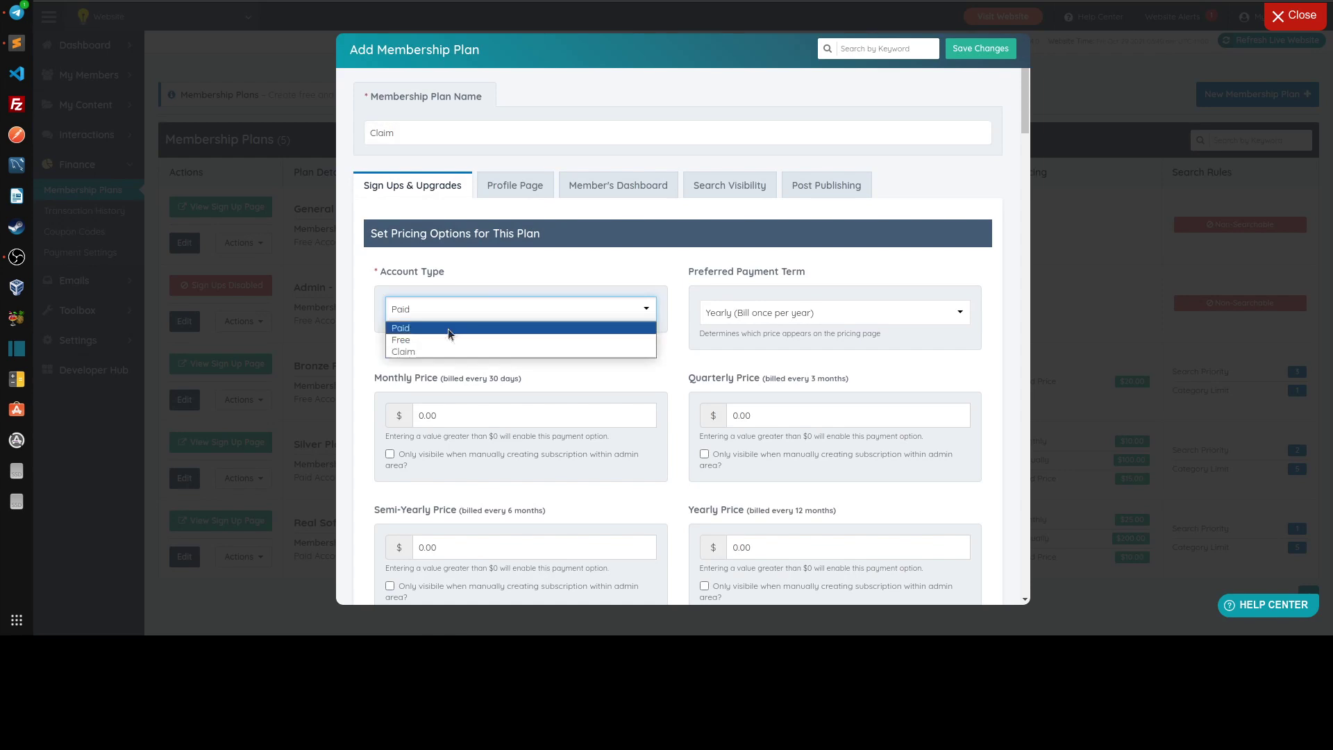
pyautogui.click(410, 348)
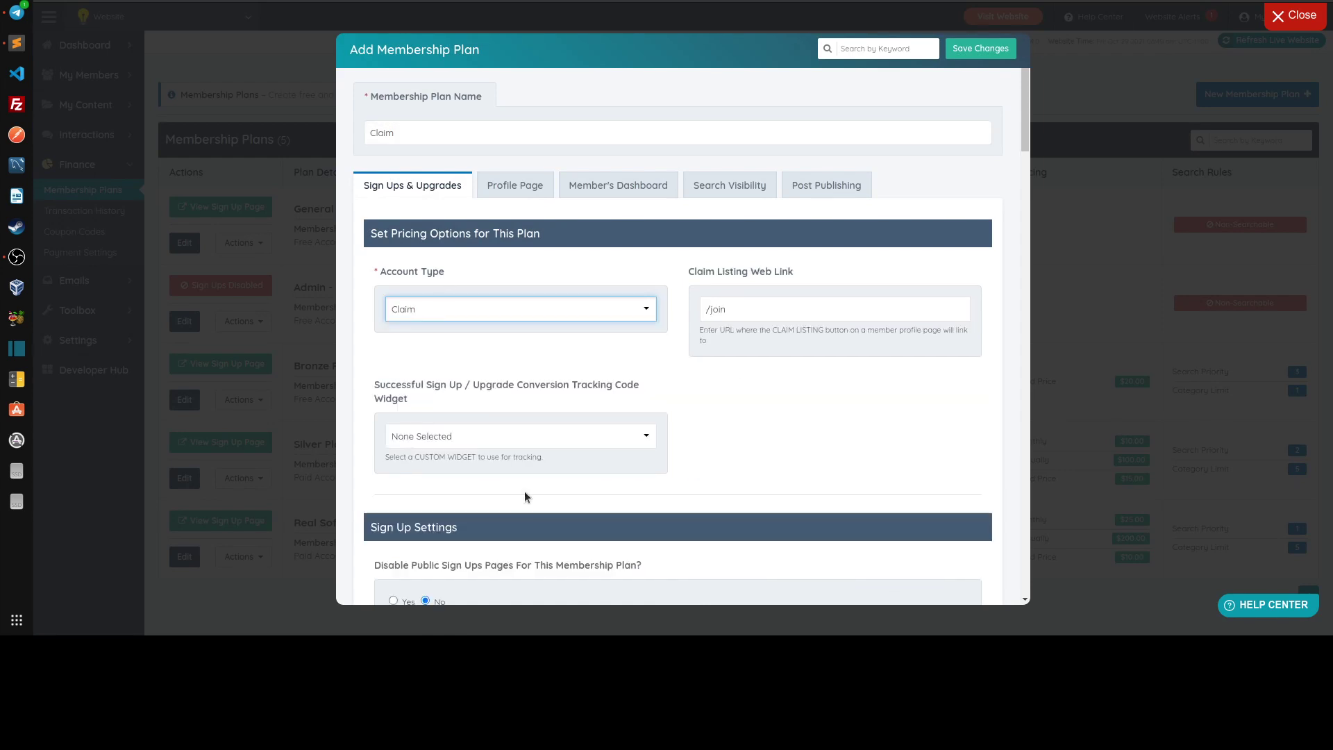
pyautogui.click(975, 50)
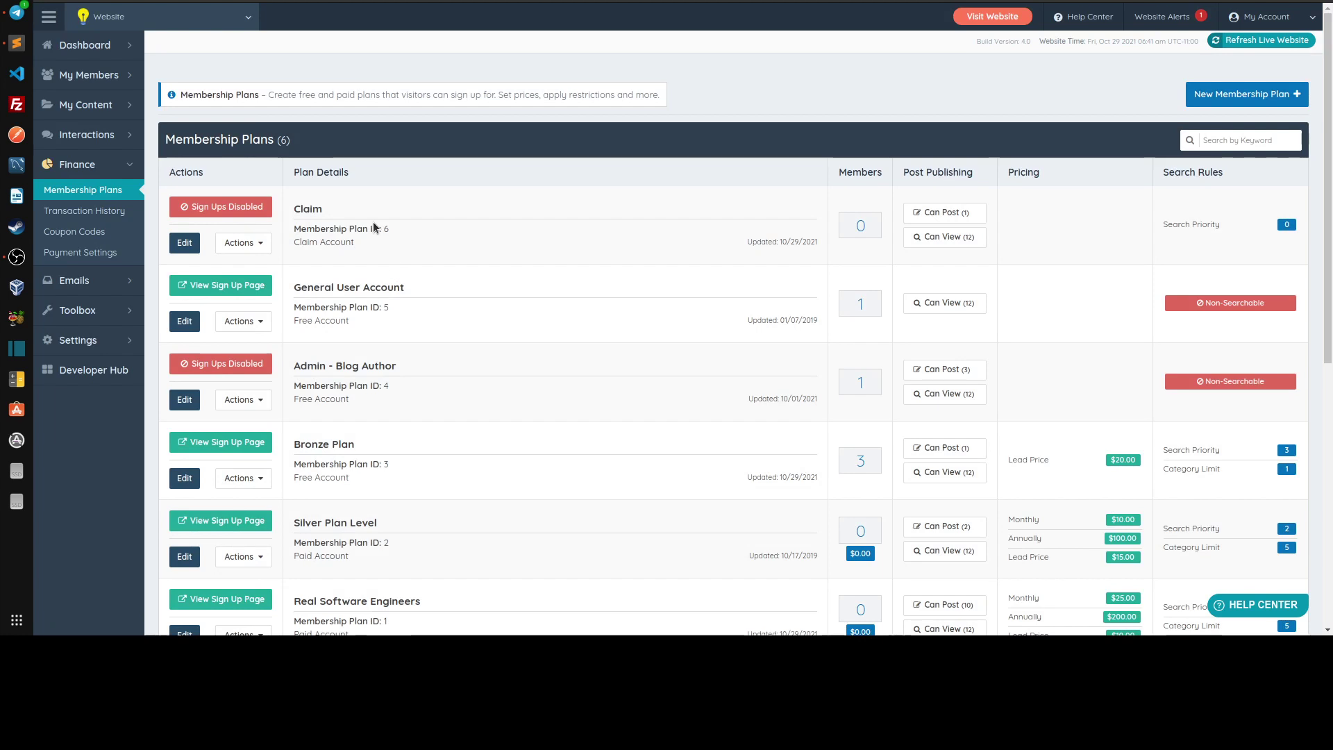
# Step: Change the membership plan of the last member in the member list to Claim and save the account
pyautogui.moveTo(102, 78)
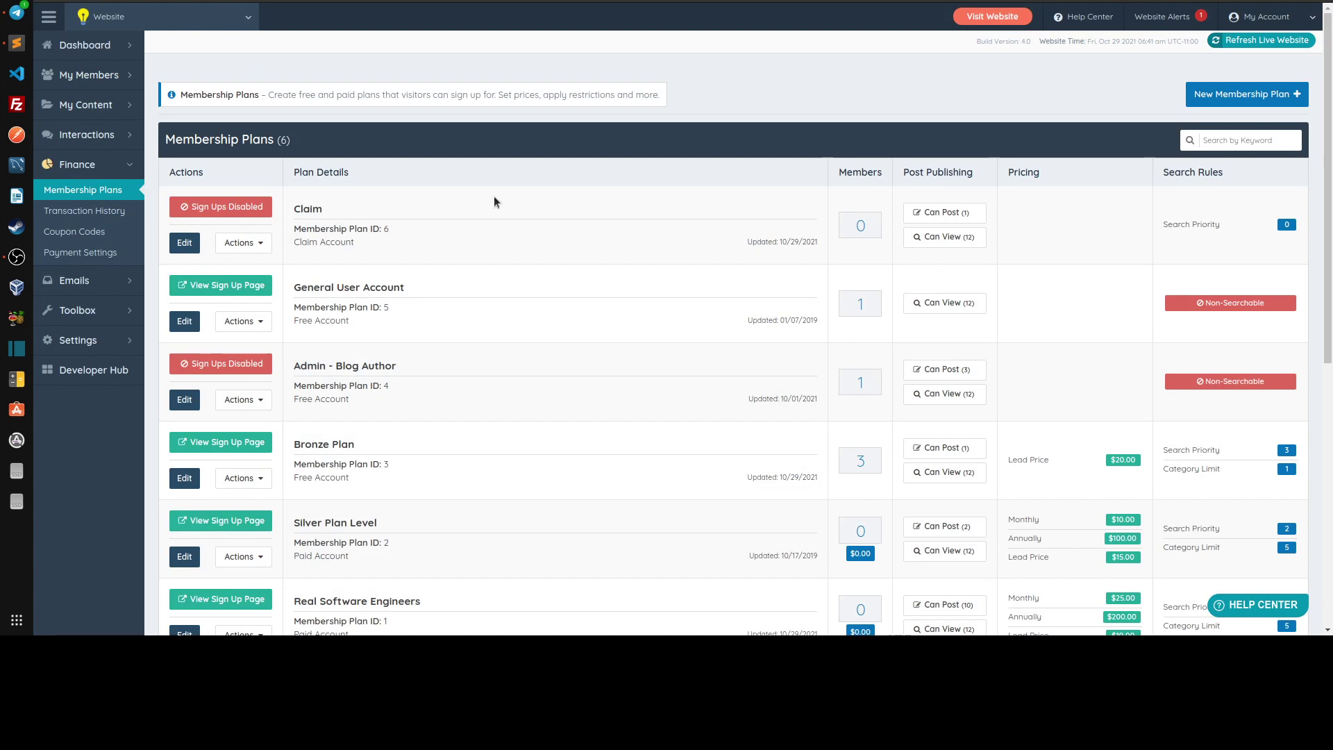
pyautogui.scroll(-3, 494, 198)
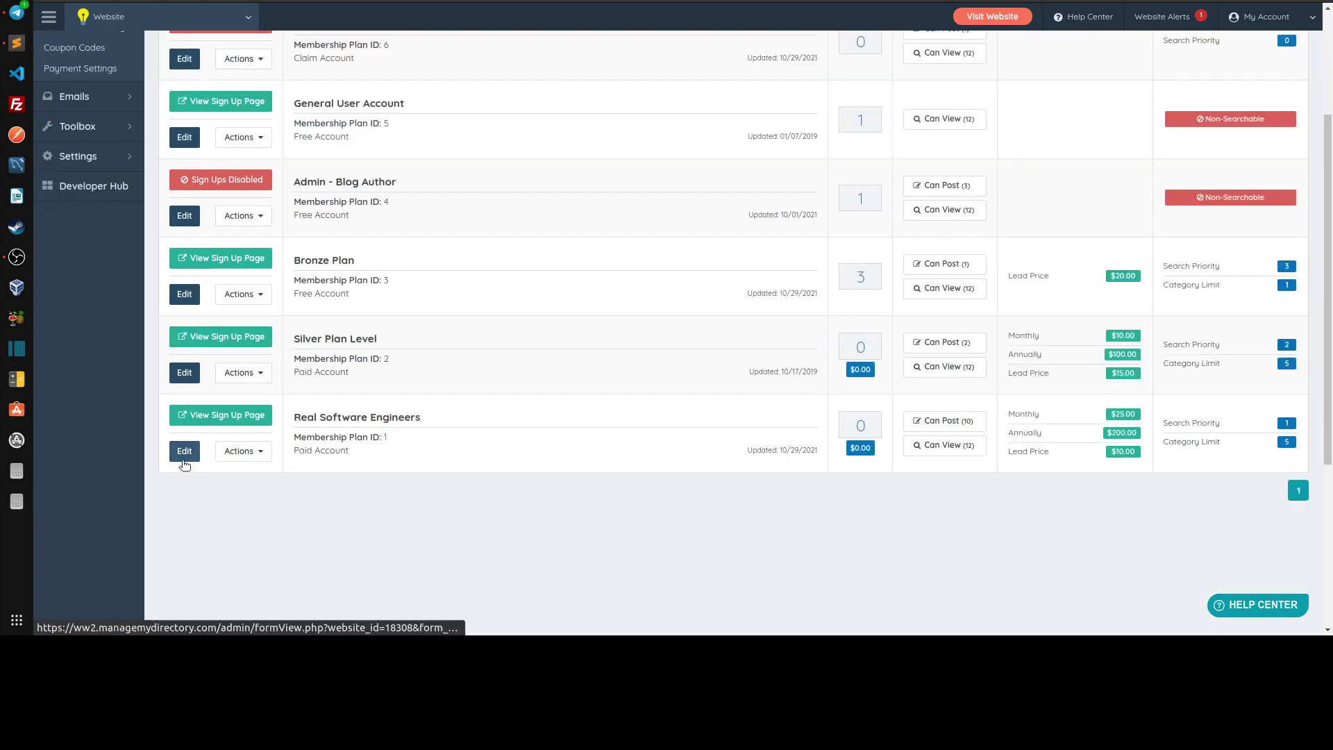
pyautogui.scroll(3, 555, 284)
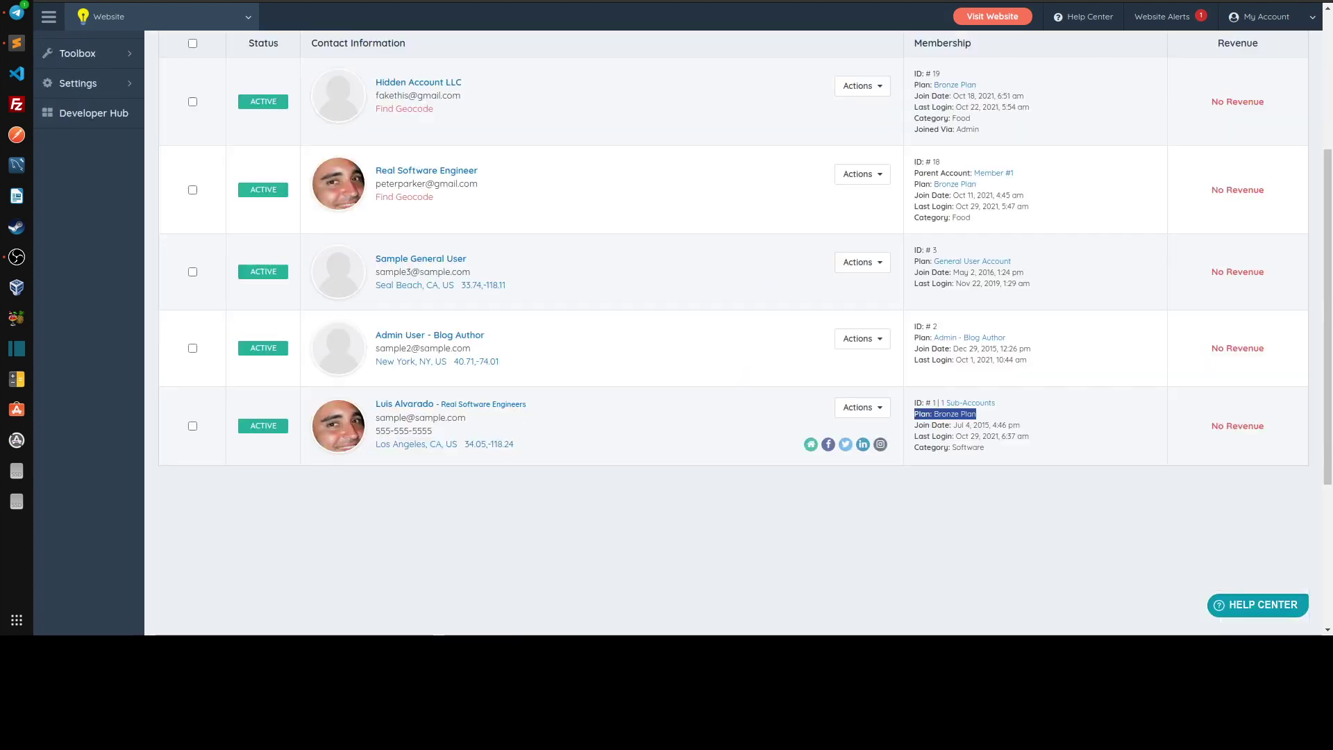
pyautogui.click(859, 407)
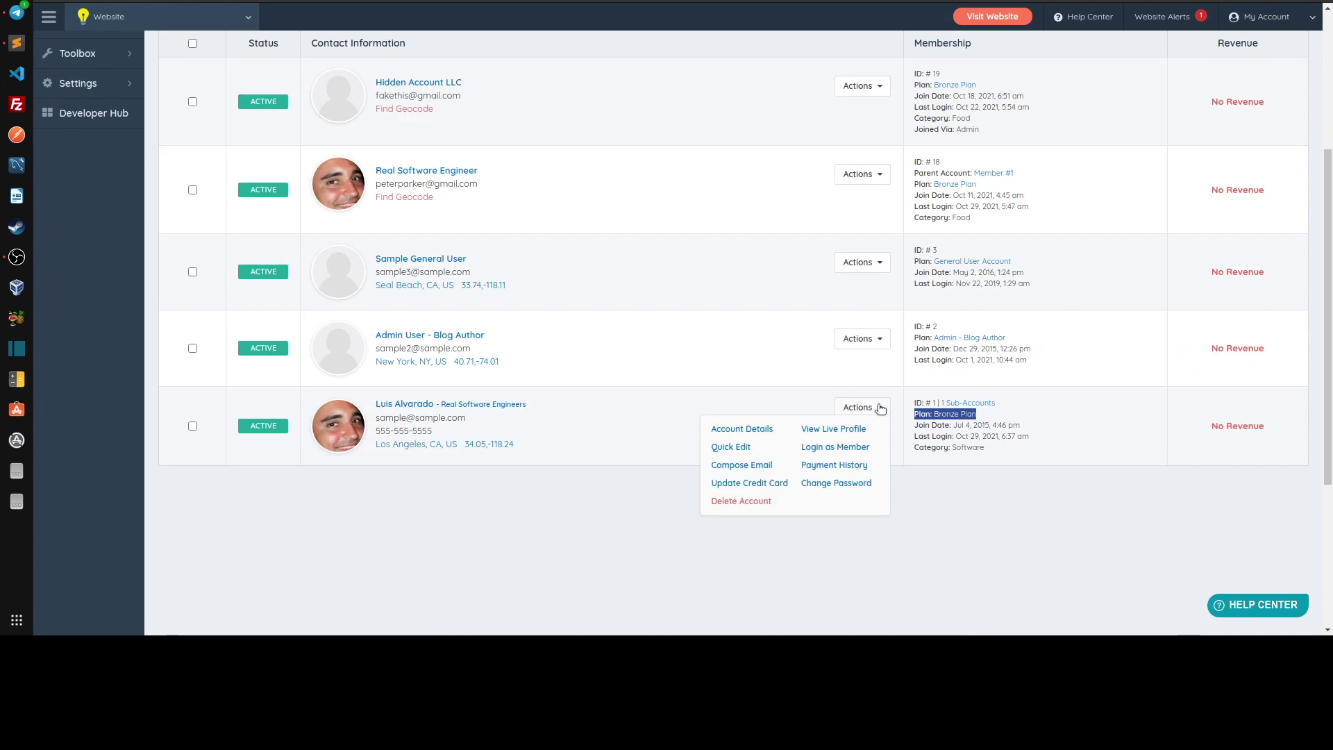
pyautogui.click(756, 447)
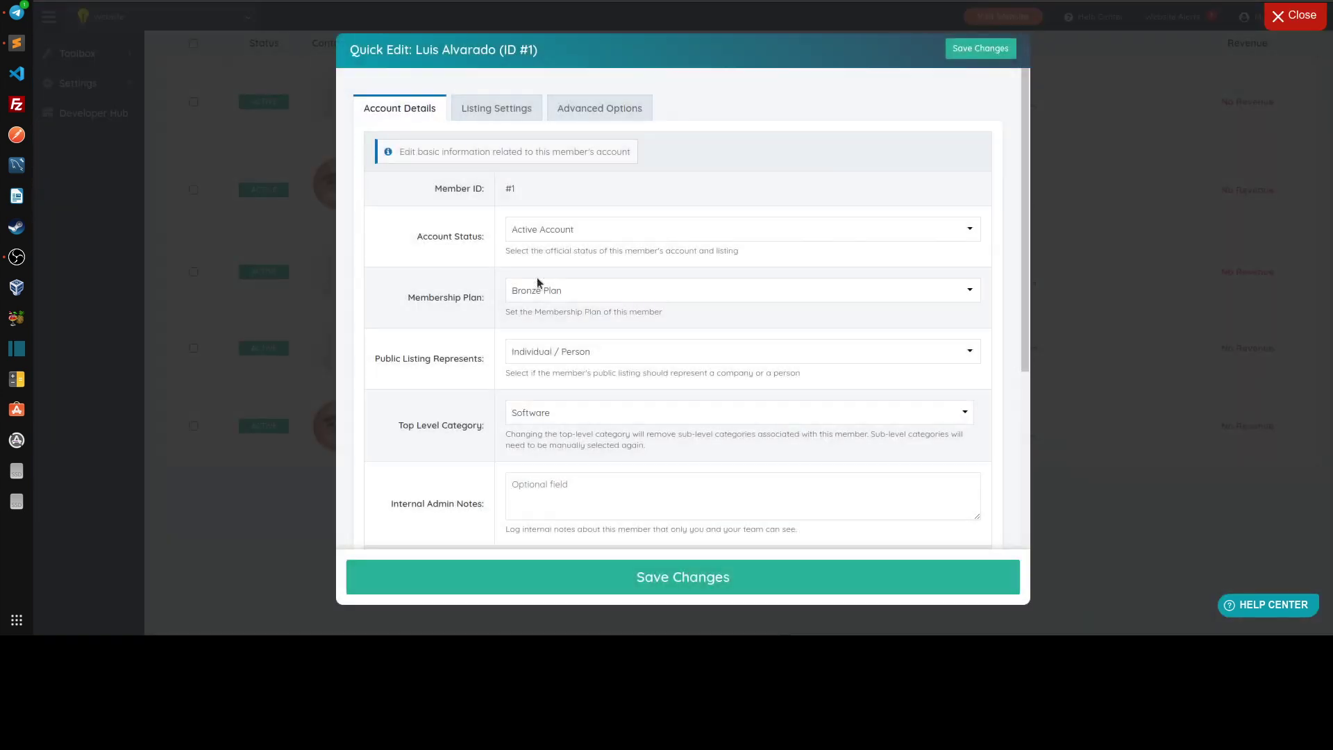
pyautogui.click(538, 284)
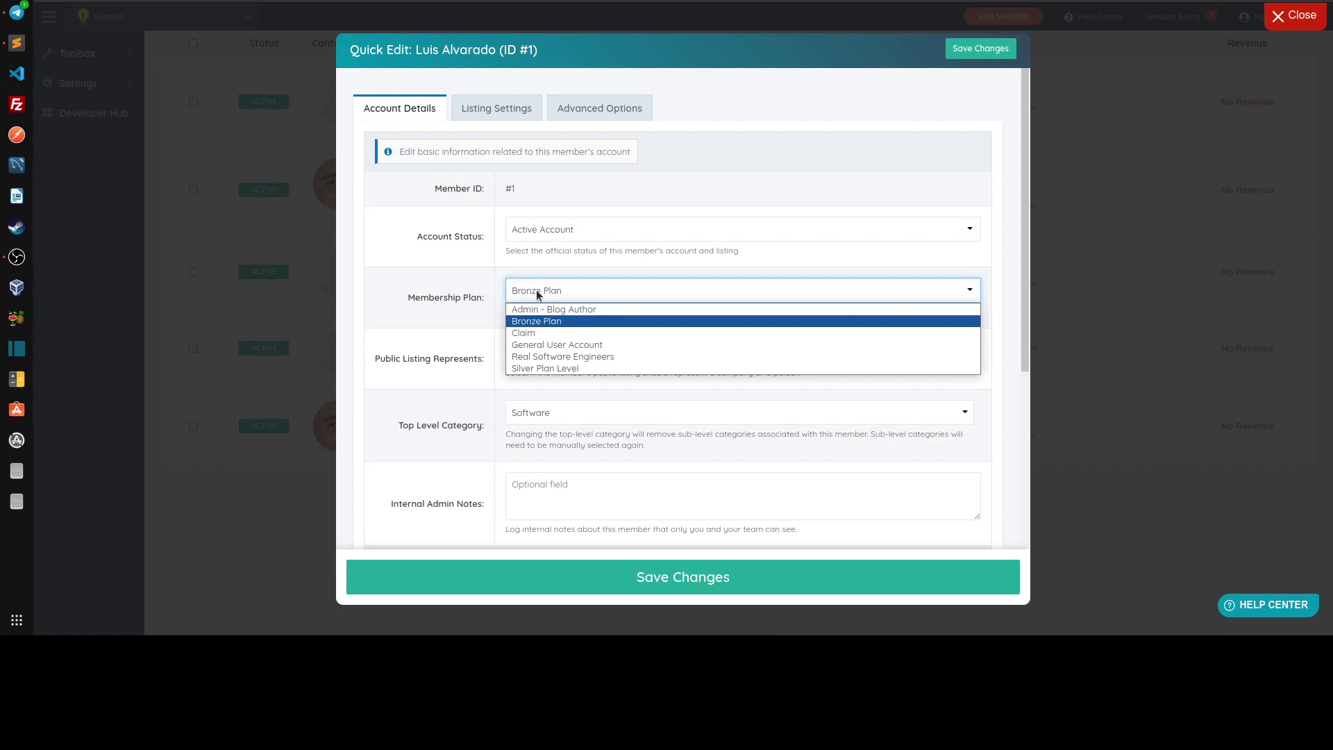
pyautogui.click(528, 331)
pyautogui.click(648, 595)
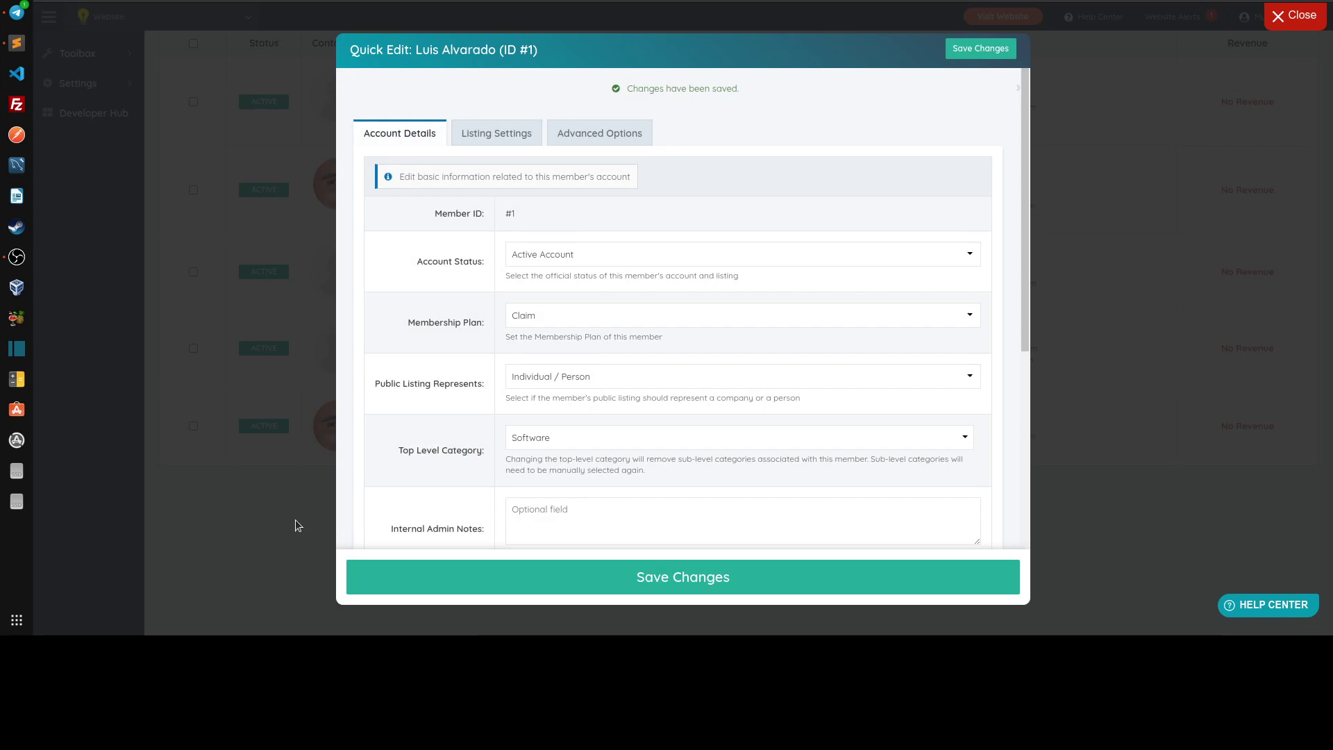
pyautogui.click(295, 526)
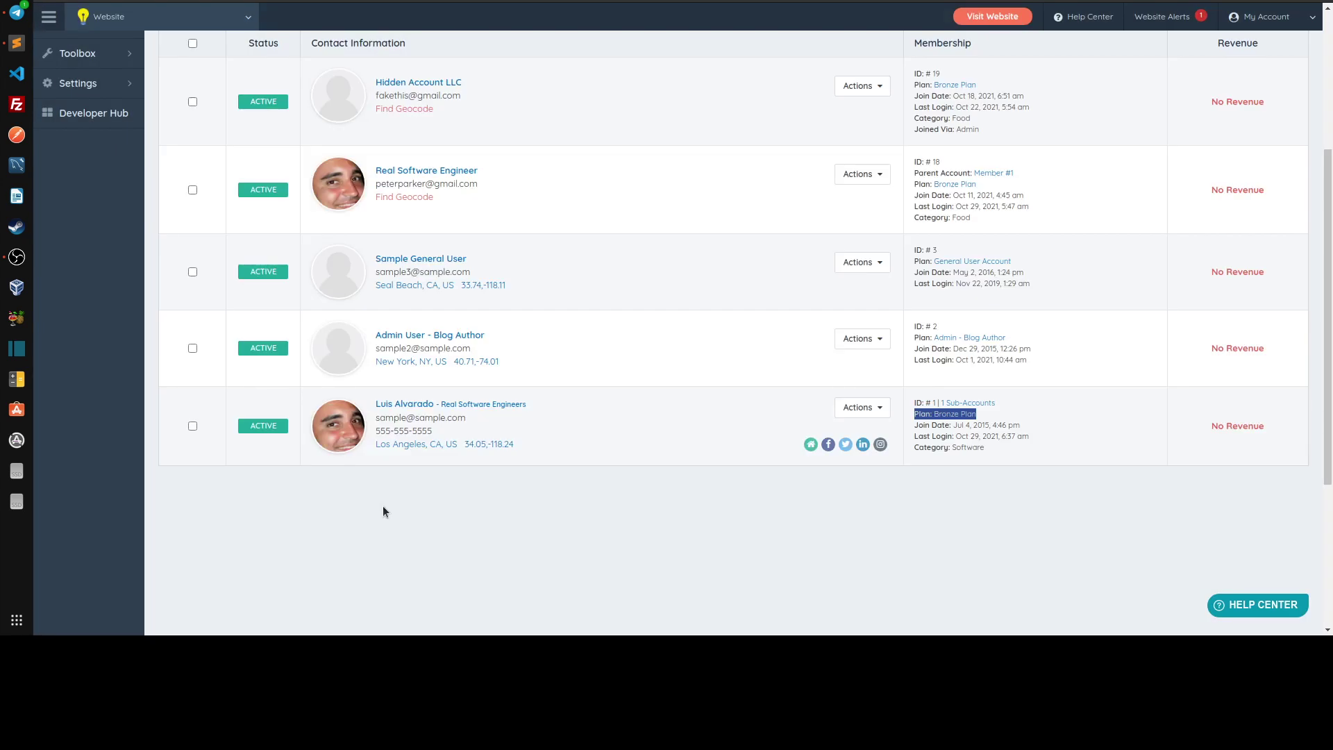
# Step: Open the member's public listing from their dashboard and review the claim offer, profile details and plan choice for claiming
pyautogui.click(861, 407)
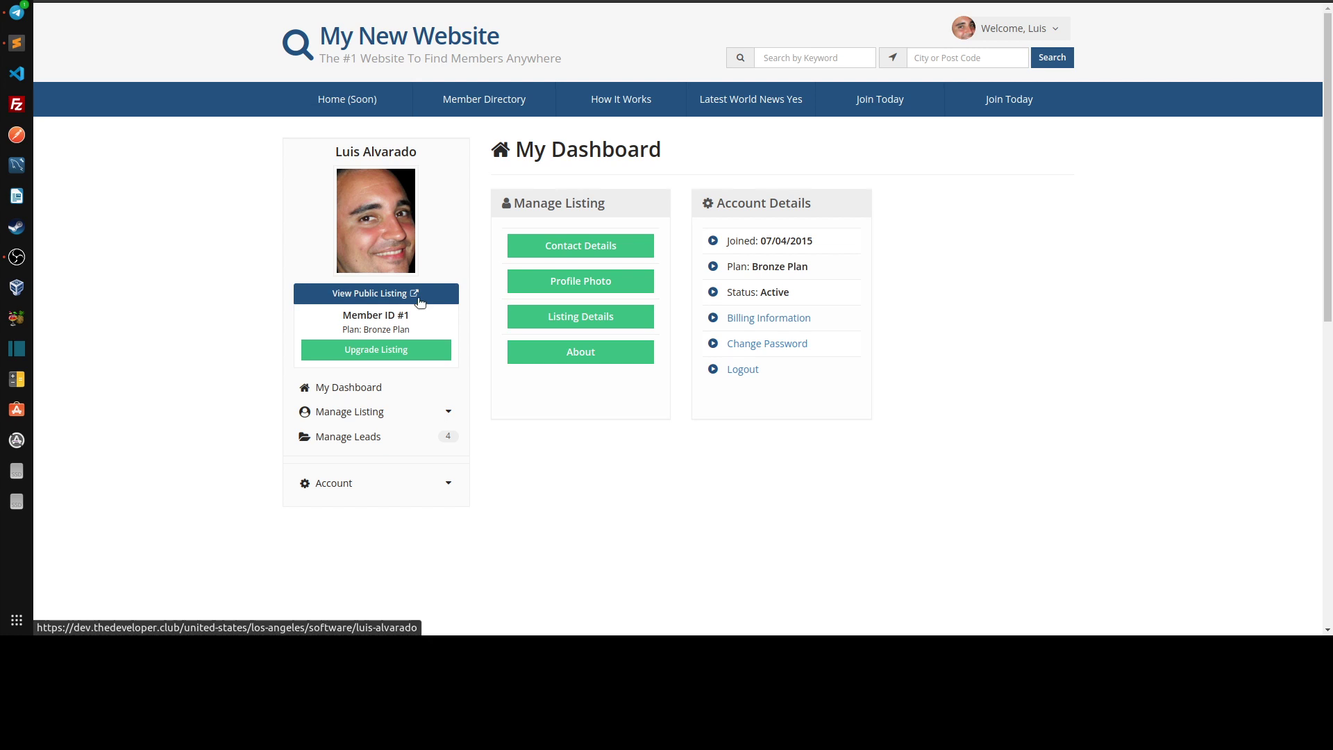
pyautogui.moveTo(332, 153); pyautogui.dragTo(425, 152)
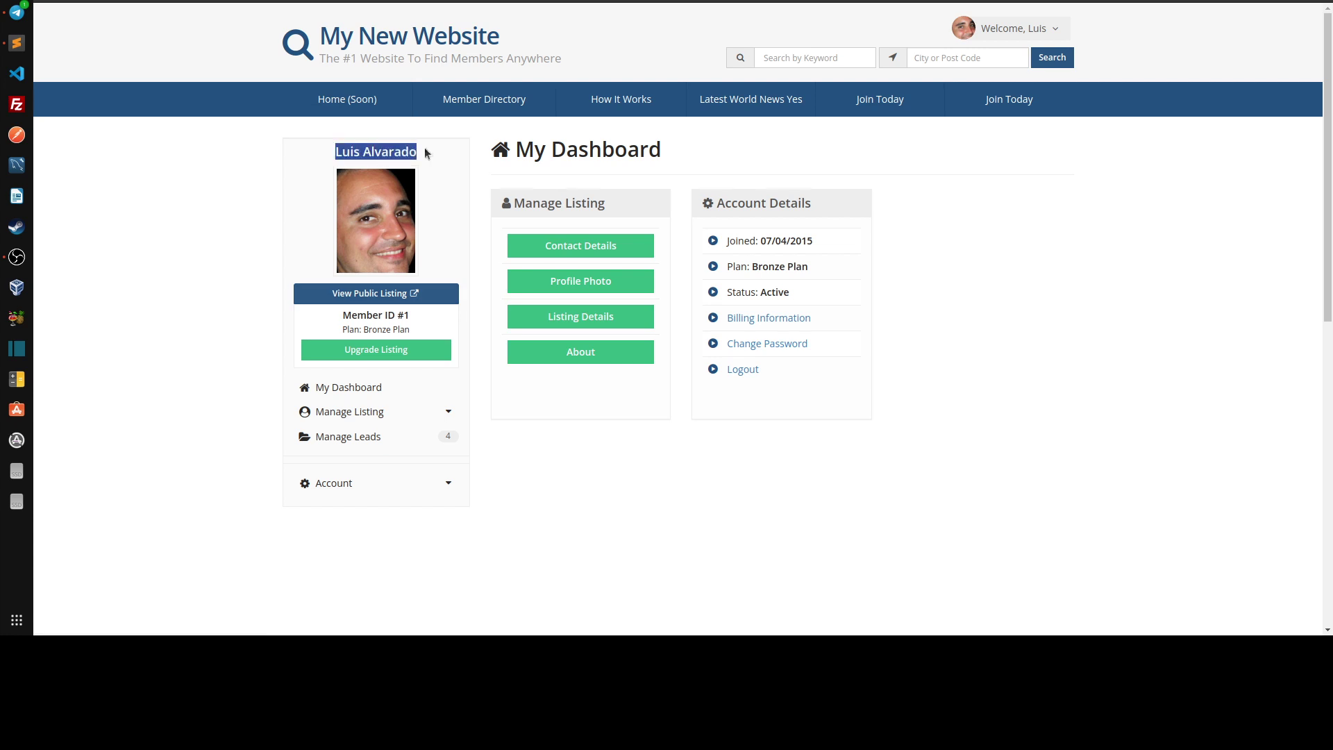
pyautogui.click(444, 153)
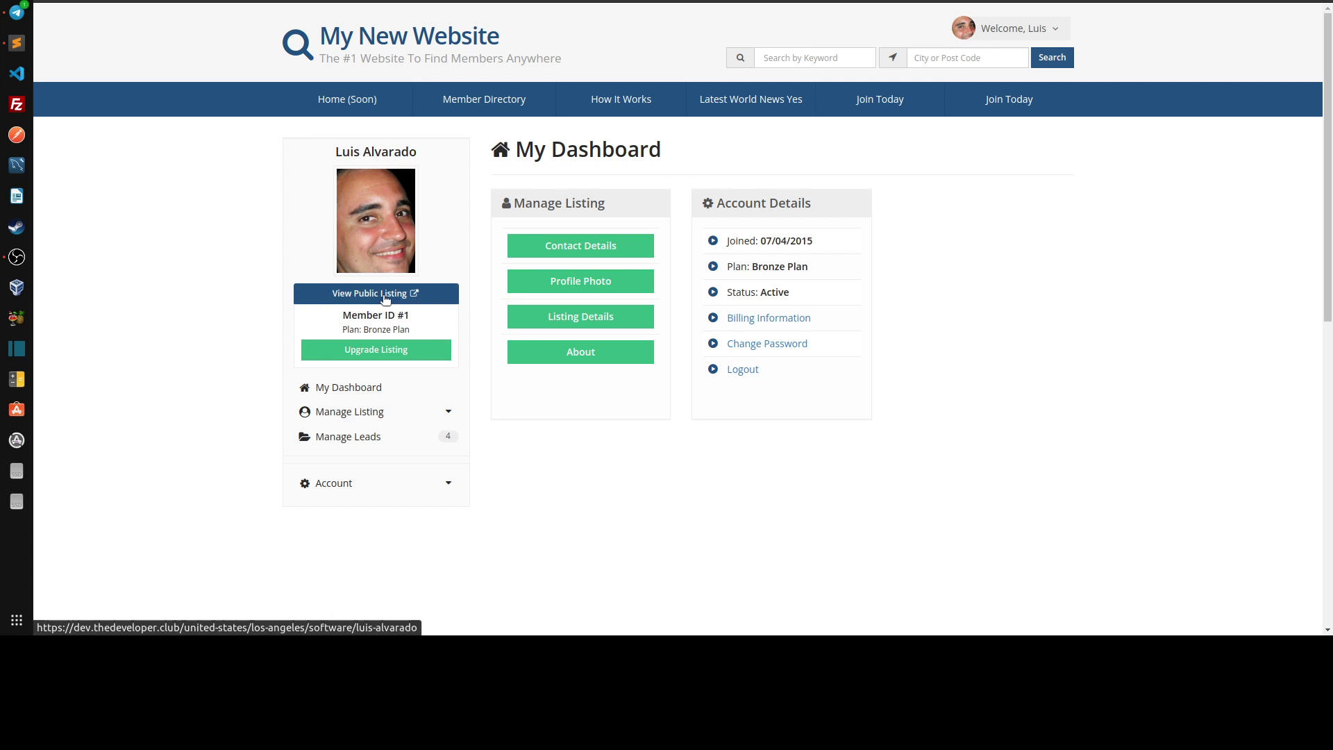
pyautogui.click(376, 294)
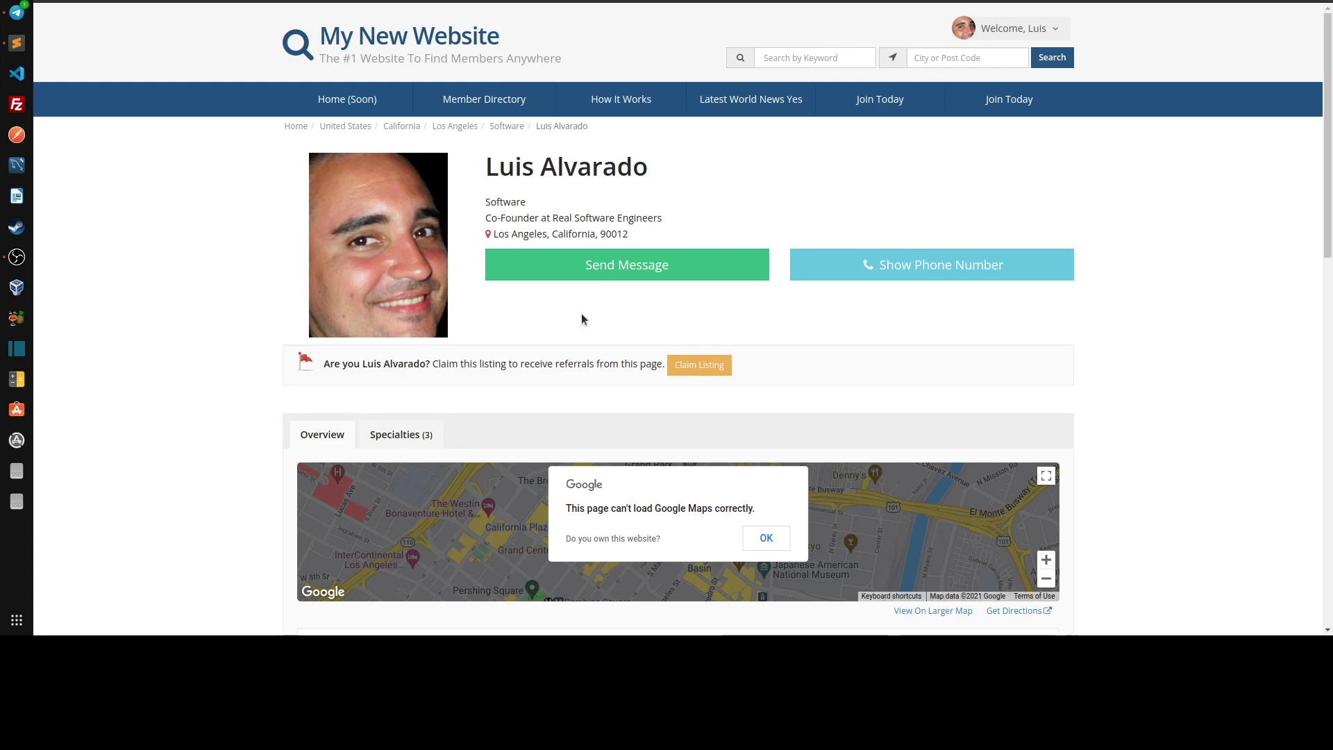
pyautogui.scroll(-5, 536, 359)
pyautogui.scroll(-3, 729, 359)
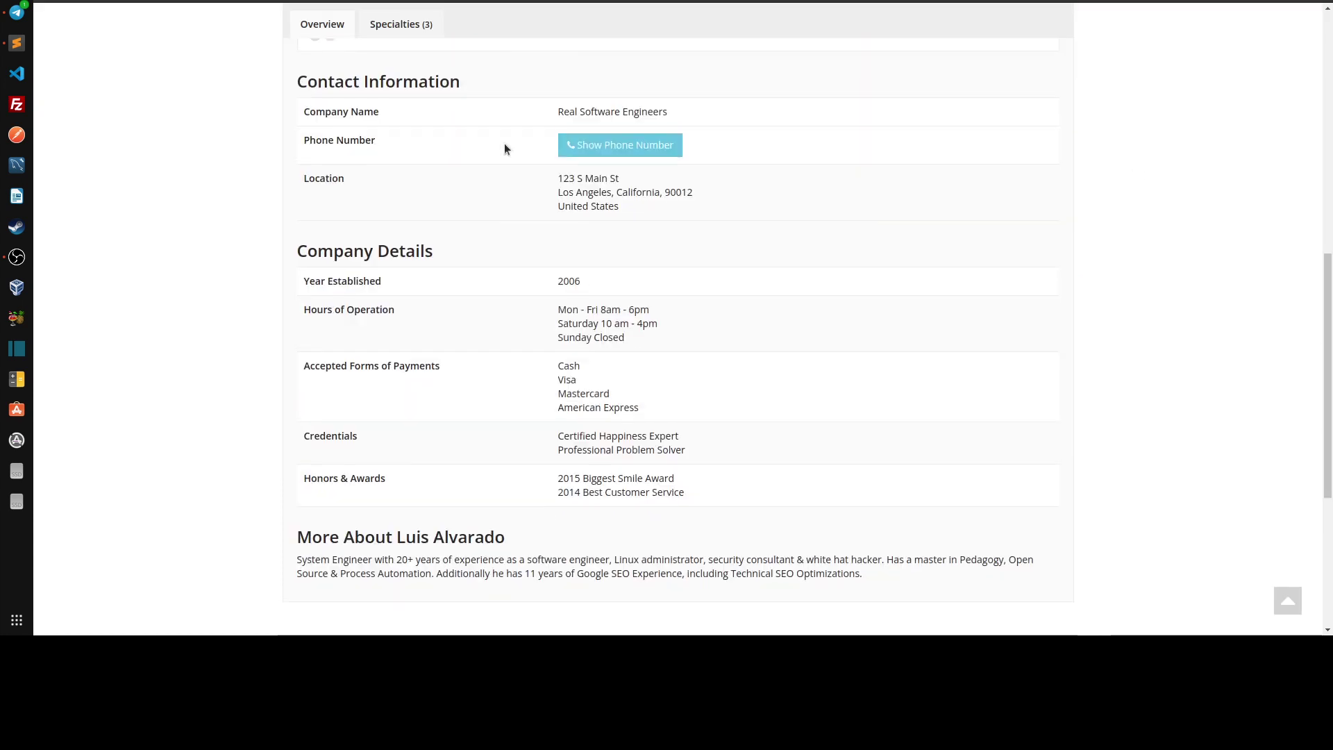
pyautogui.scroll(8, 1202, 384)
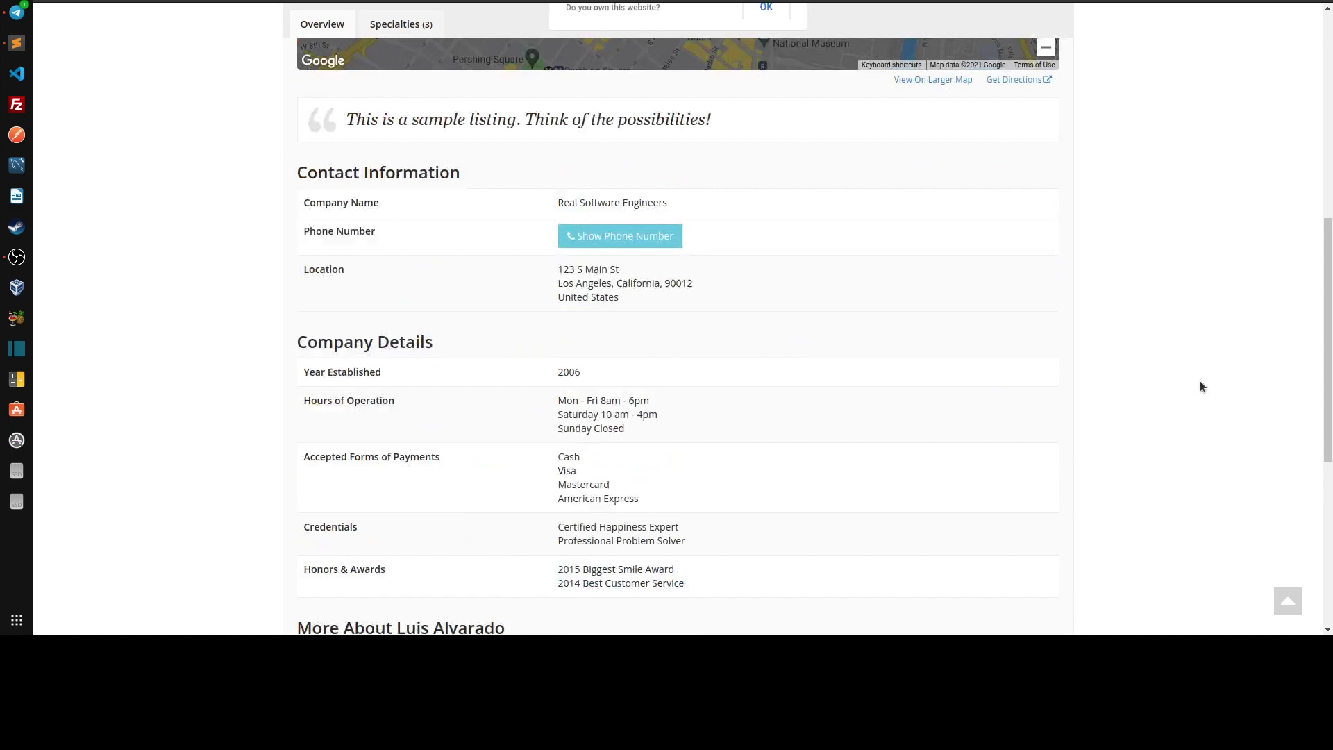
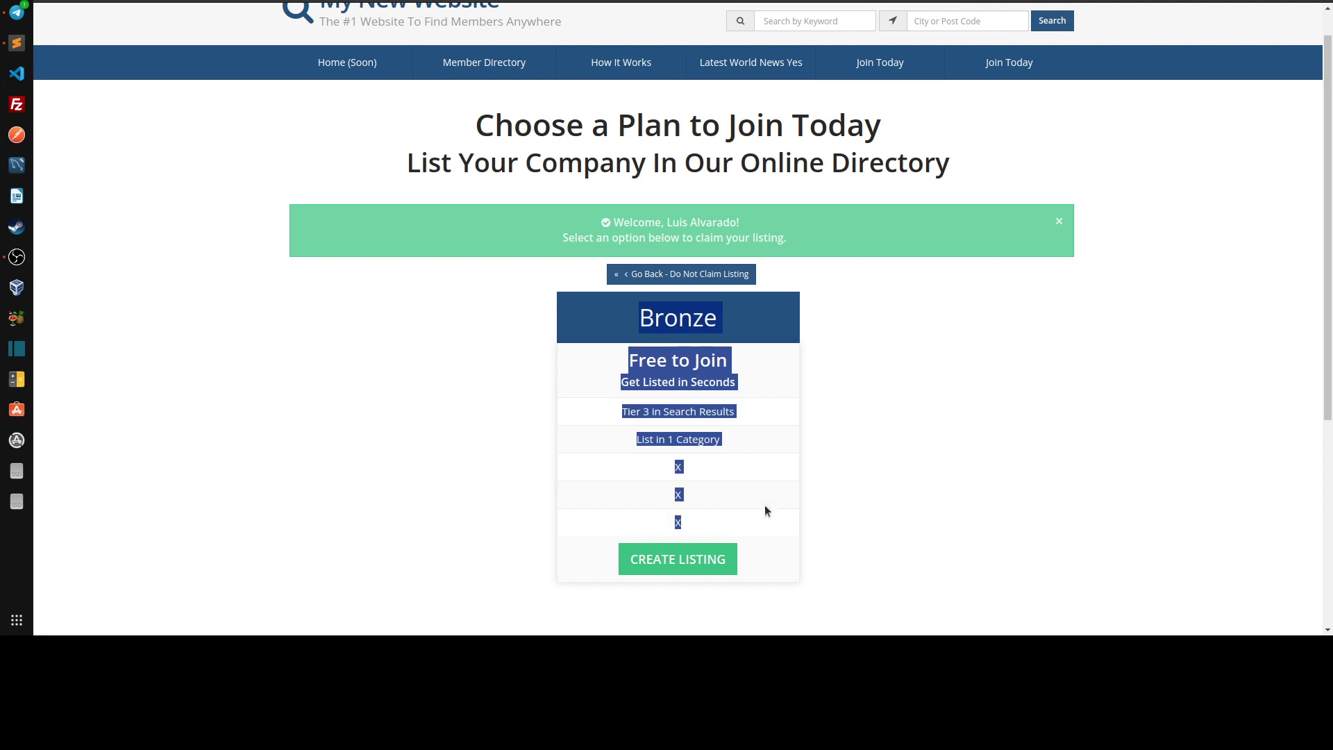
pyautogui.click(707, 427)
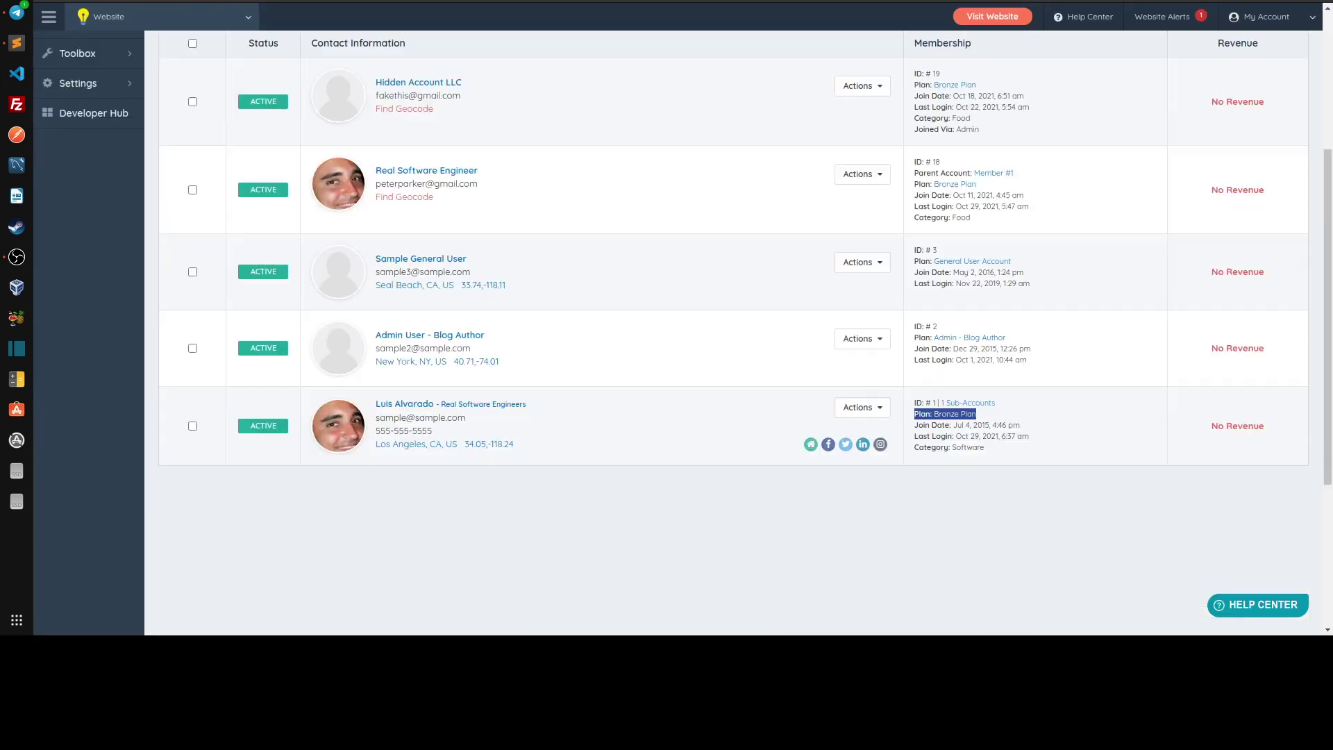
# Step: Open the Claim plan's settings and compare its Claim Listing Web Link with the page where visitors pick a plan to claim
pyautogui.scroll(4, 532, 334)
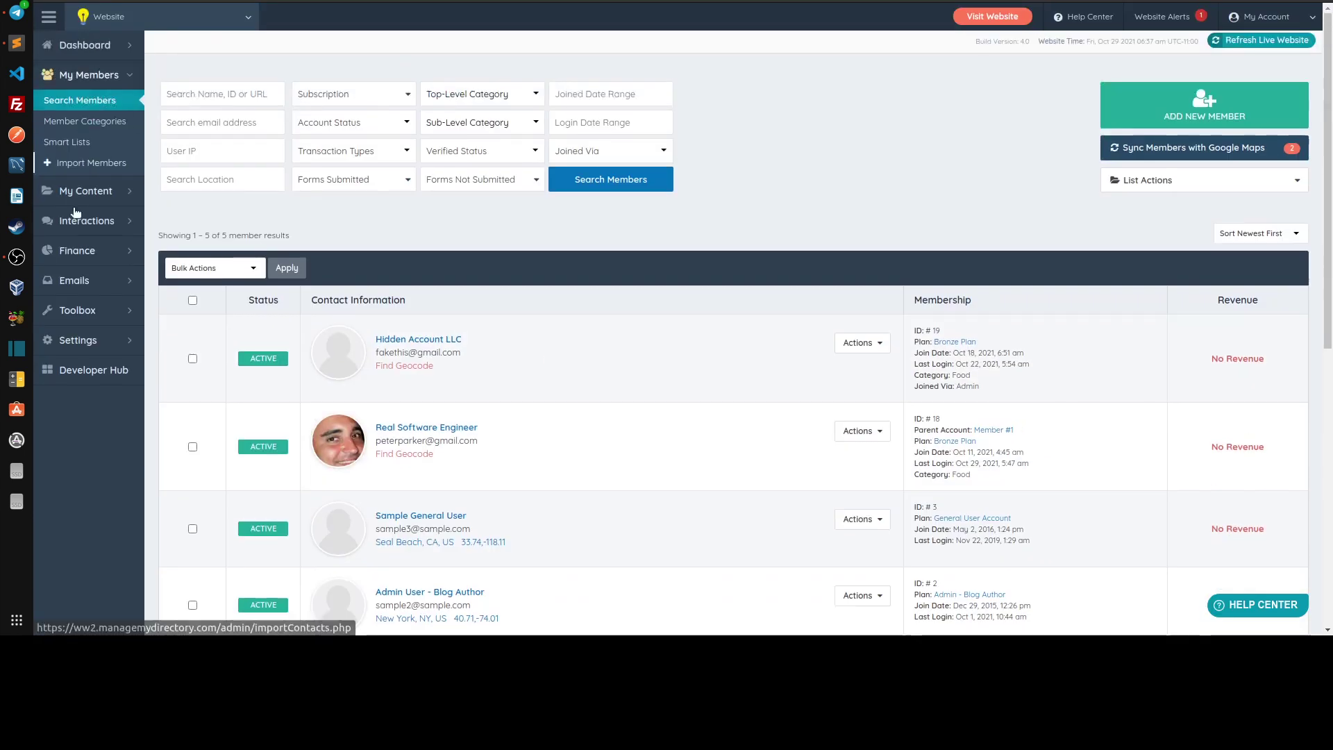
pyautogui.moveTo(91, 251)
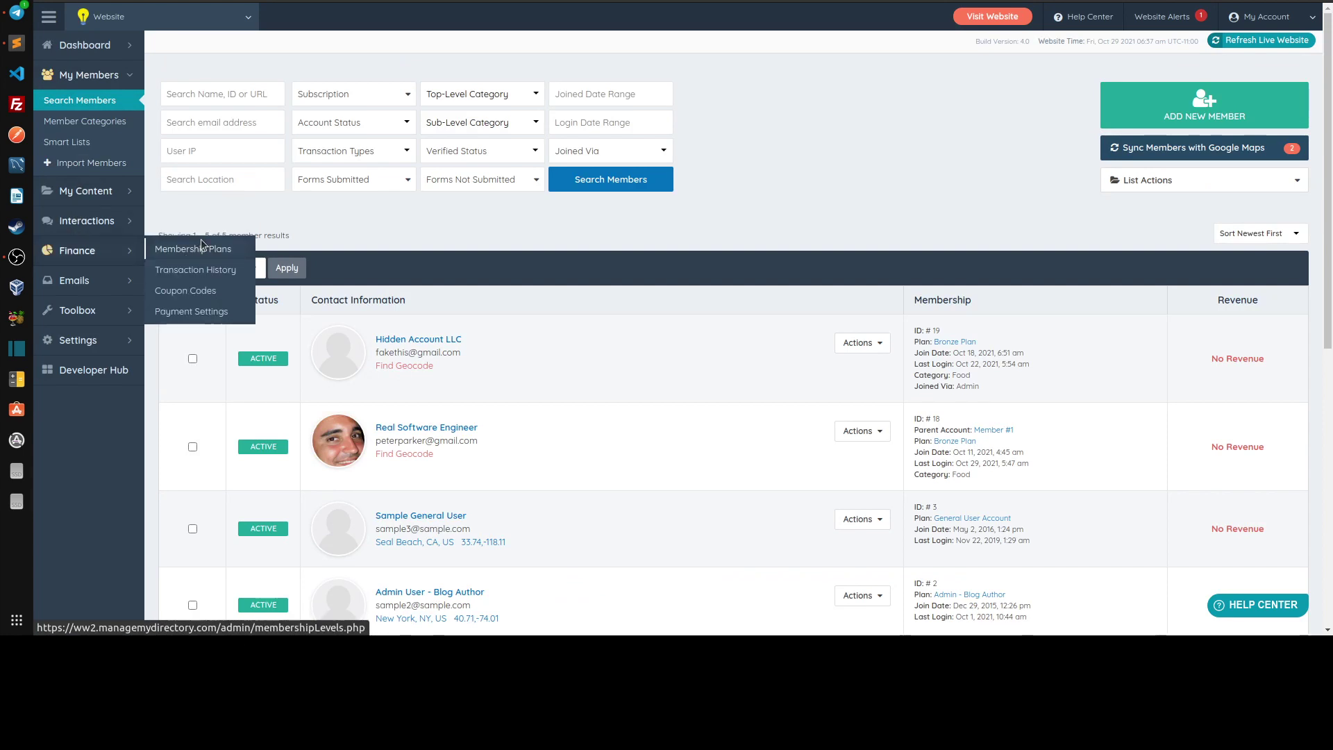
pyautogui.click(202, 240)
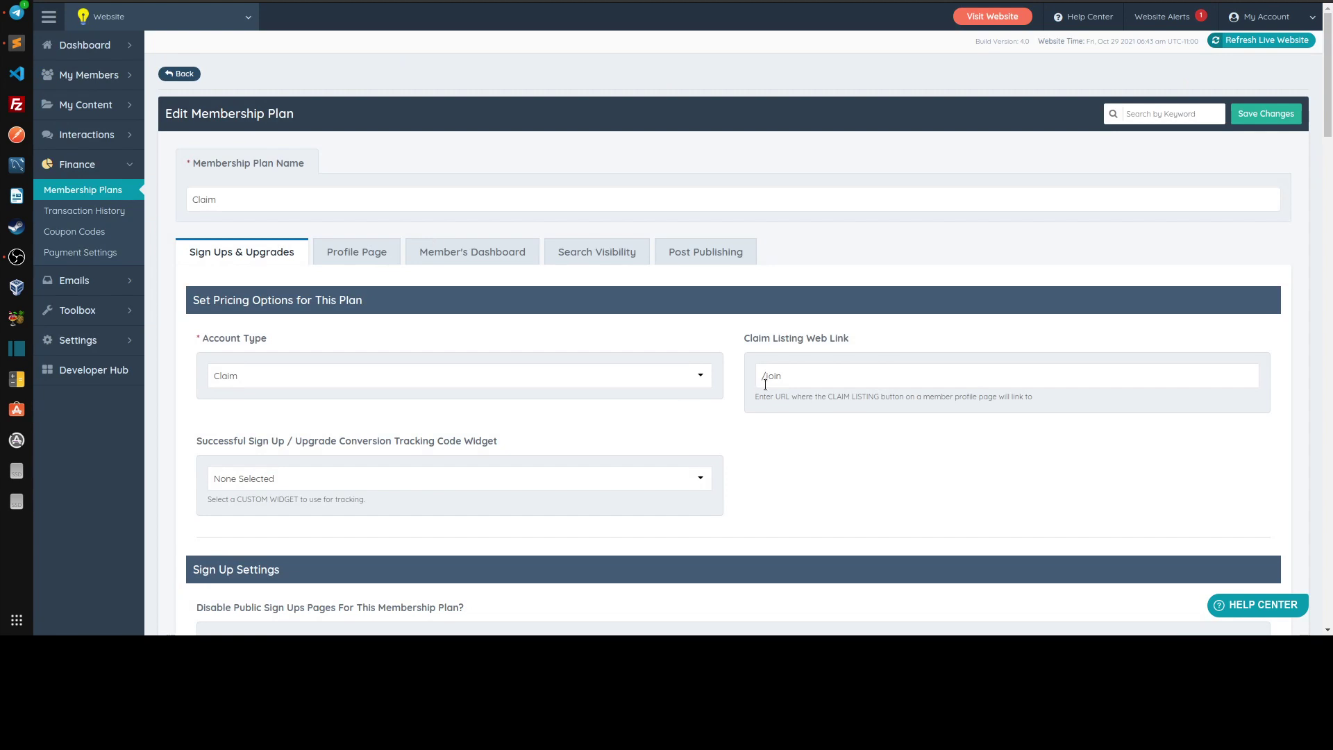
pyautogui.tripleClick(802, 380)
pyautogui.moveTo(738, 324); pyautogui.dragTo(858, 355)
pyautogui.click(800, 375)
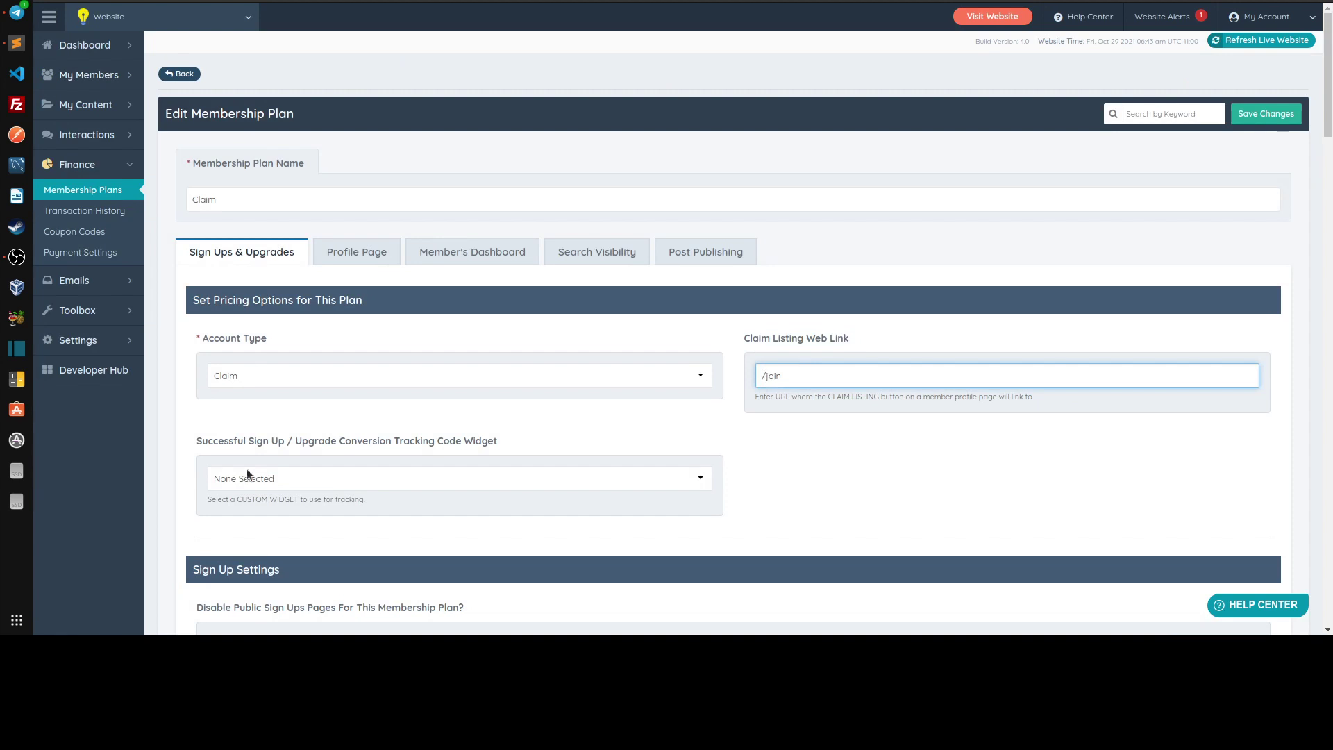
pyautogui.tripleClick(804, 374)
pyautogui.press('BackSpace')
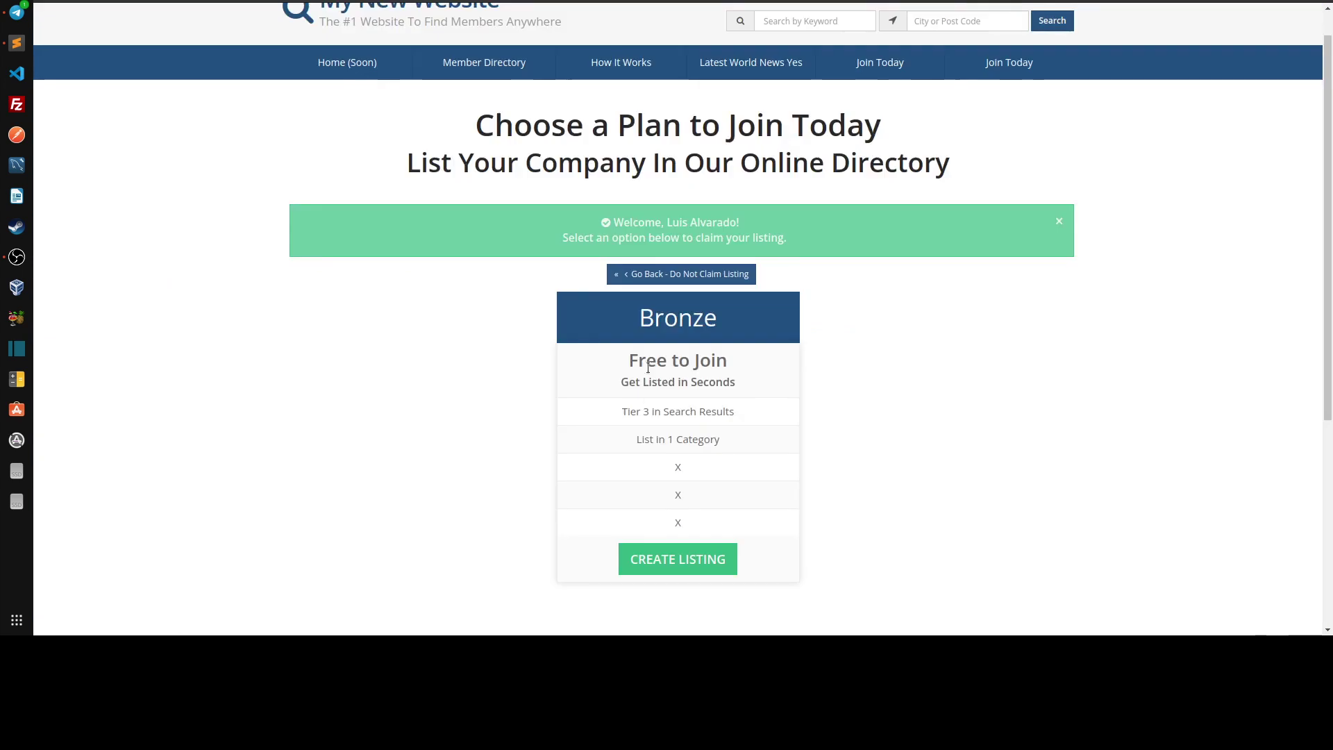
pyautogui.scroll(-2, 648, 367)
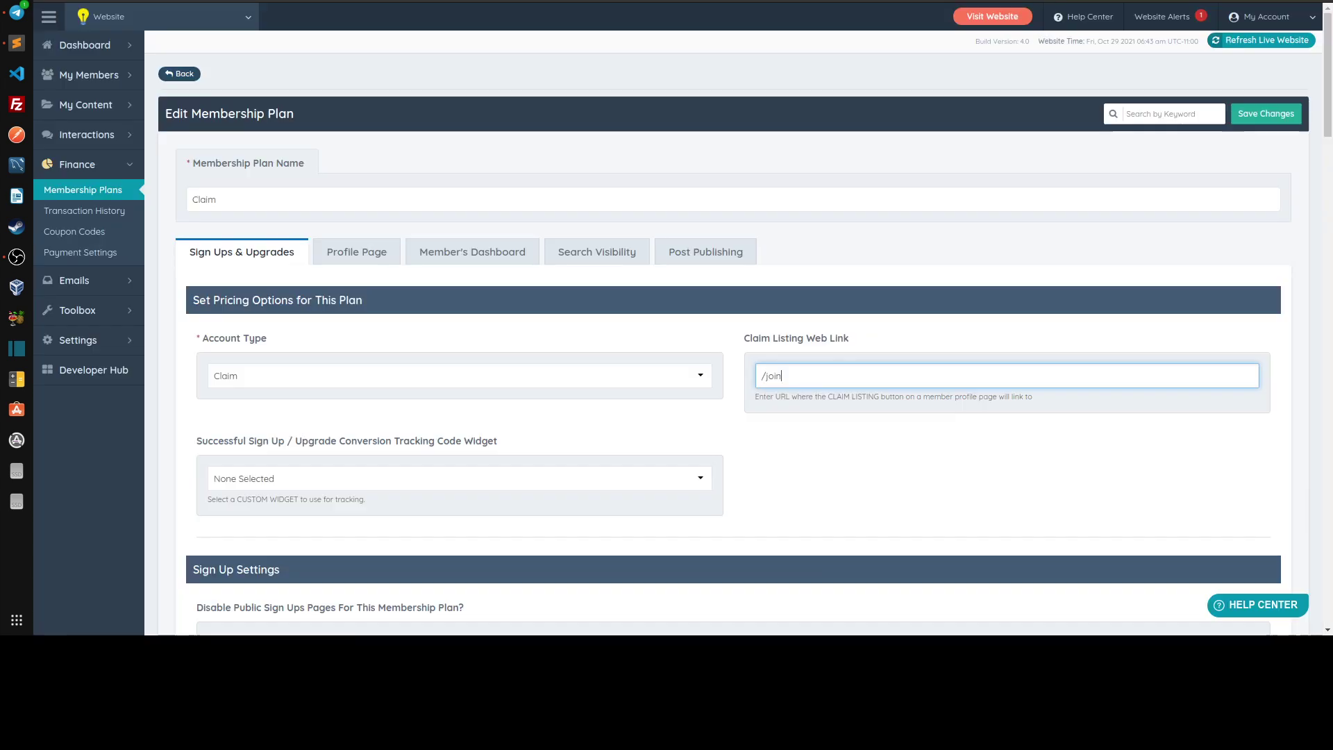
pyautogui.tripleClick(770, 376)
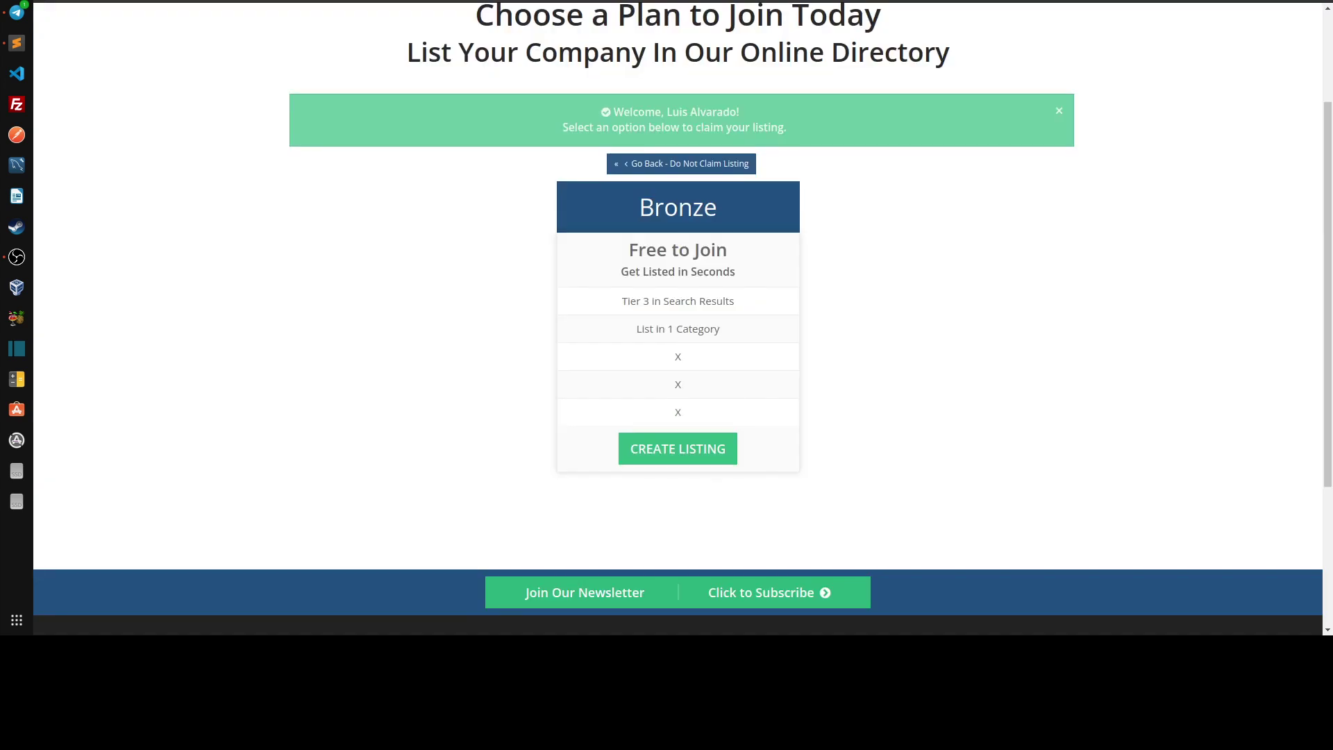
# Step: Review the Bronze offer on the claim page, go back without claiming the listing, and return to the Claim plan's settings
pyautogui.scroll(2, 497, 260)
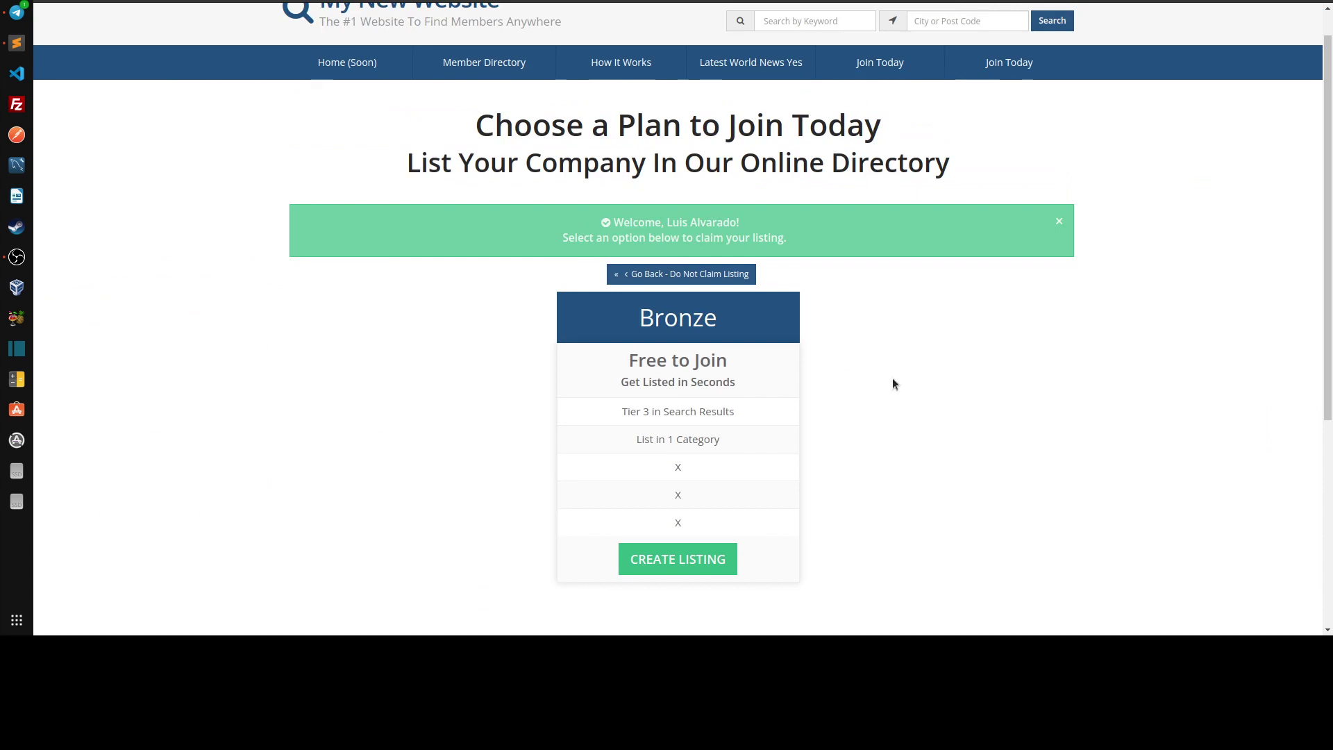
pyautogui.scroll(-1, 893, 384)
pyautogui.scroll(1, 893, 384)
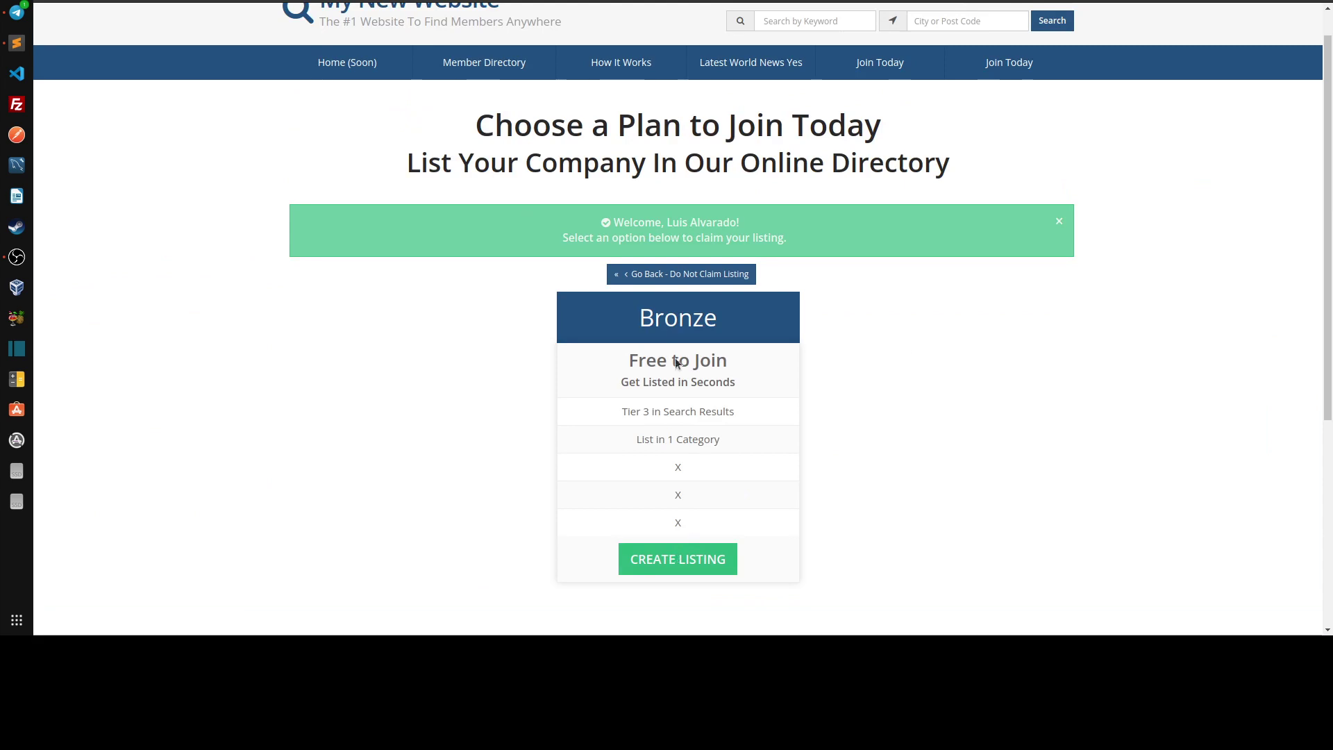
pyautogui.click(653, 274)
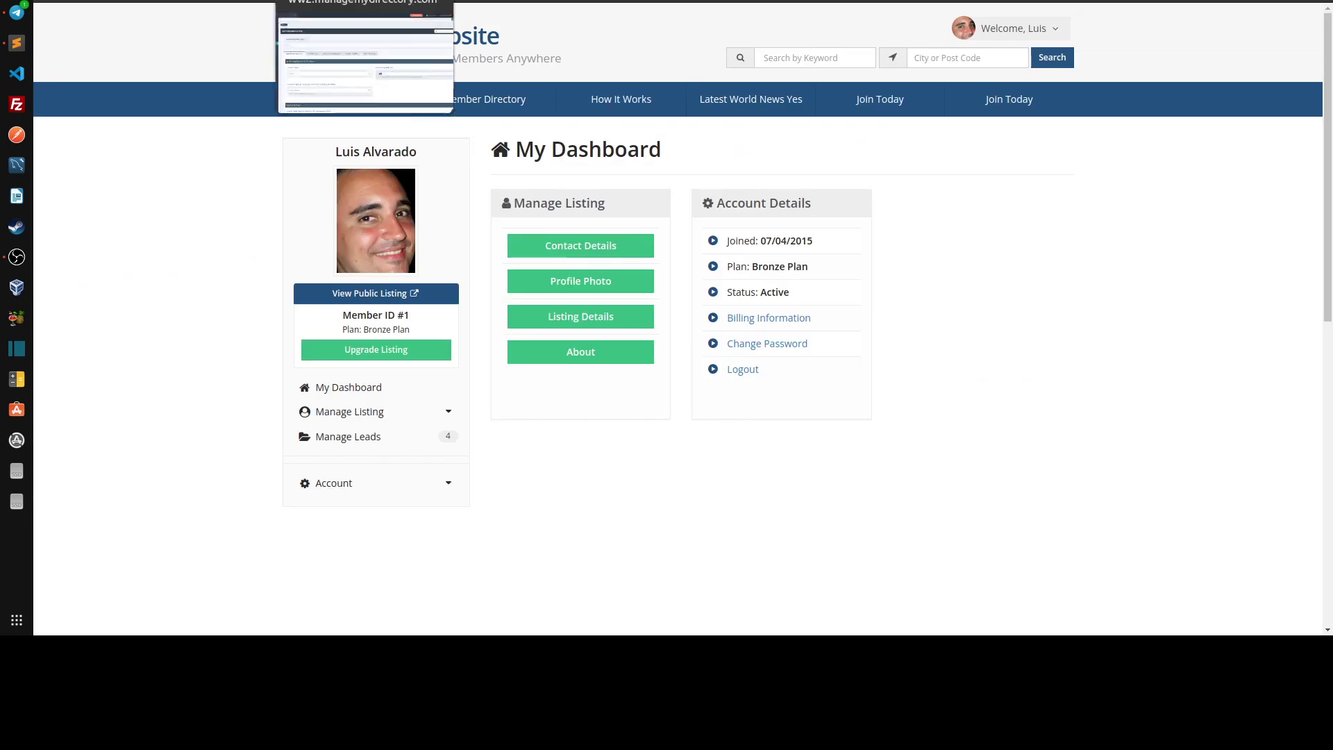
pyautogui.click(364, 2)
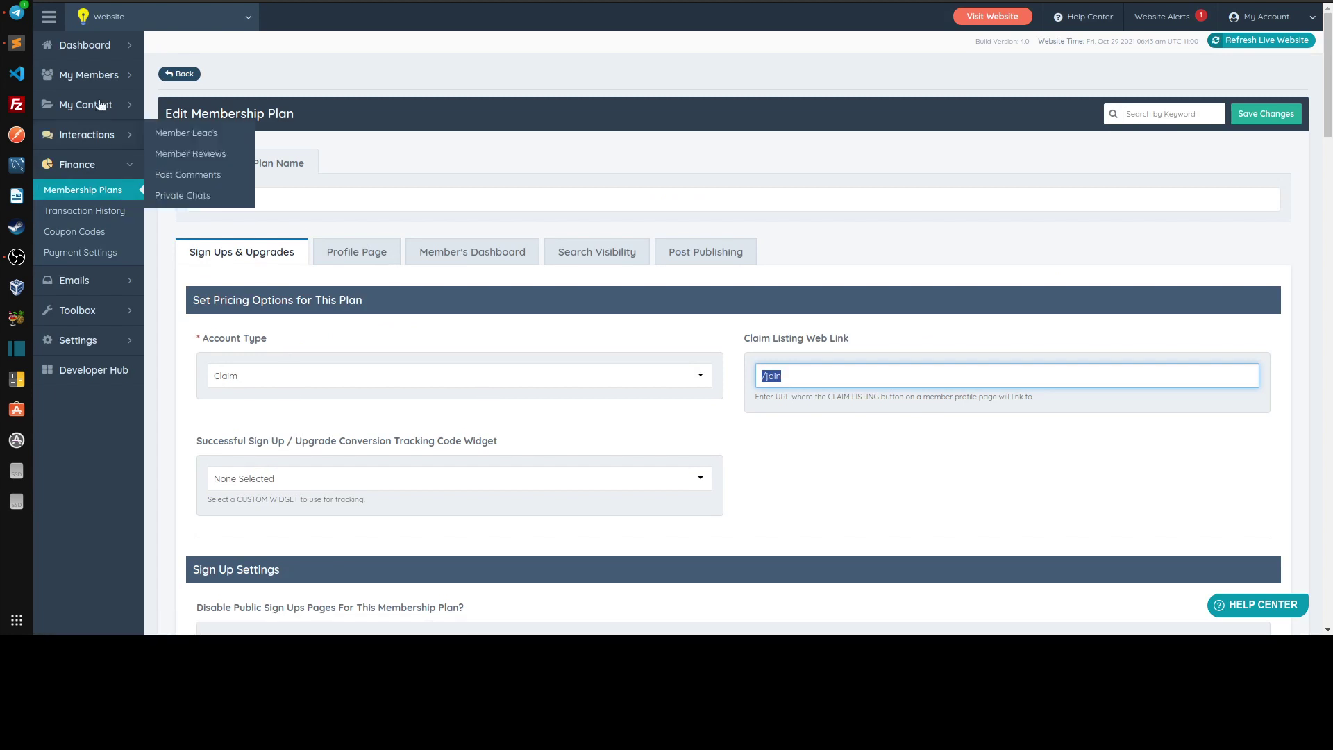
pyautogui.moveTo(102, 73)
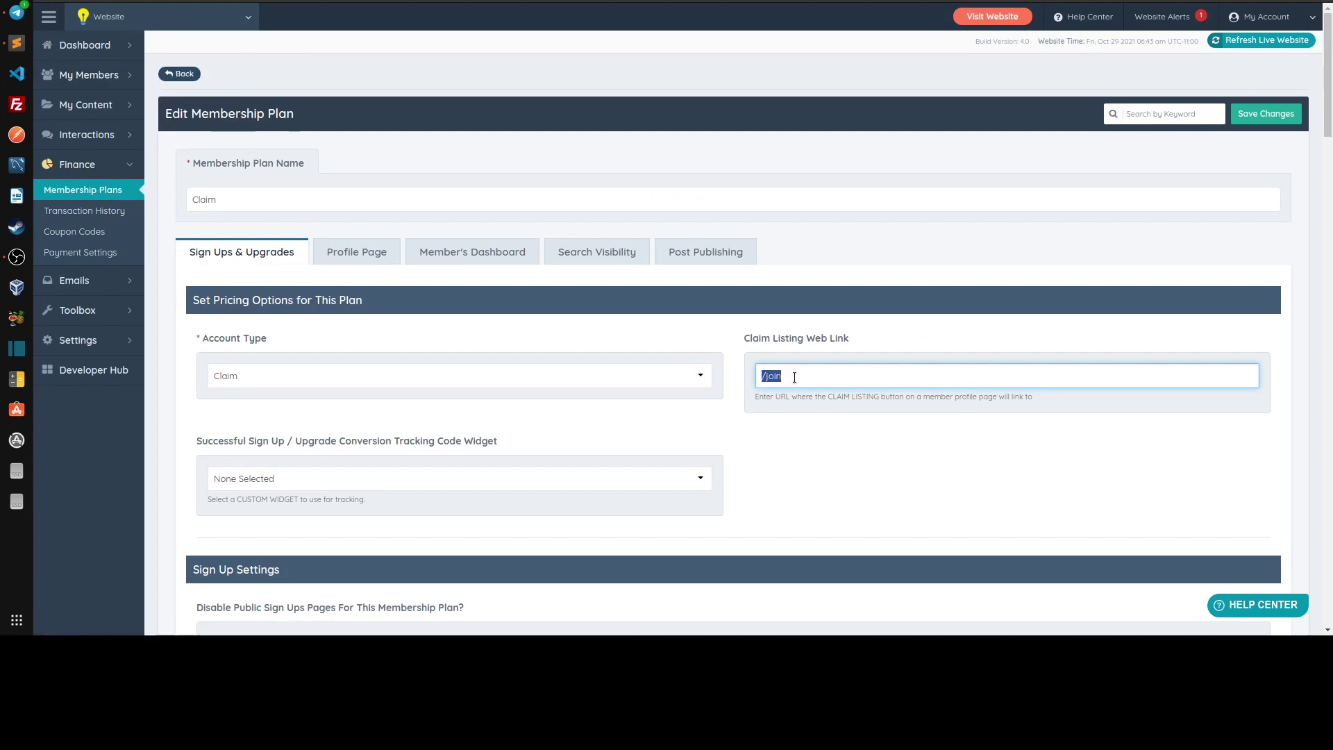
pyautogui.click(244, 306)
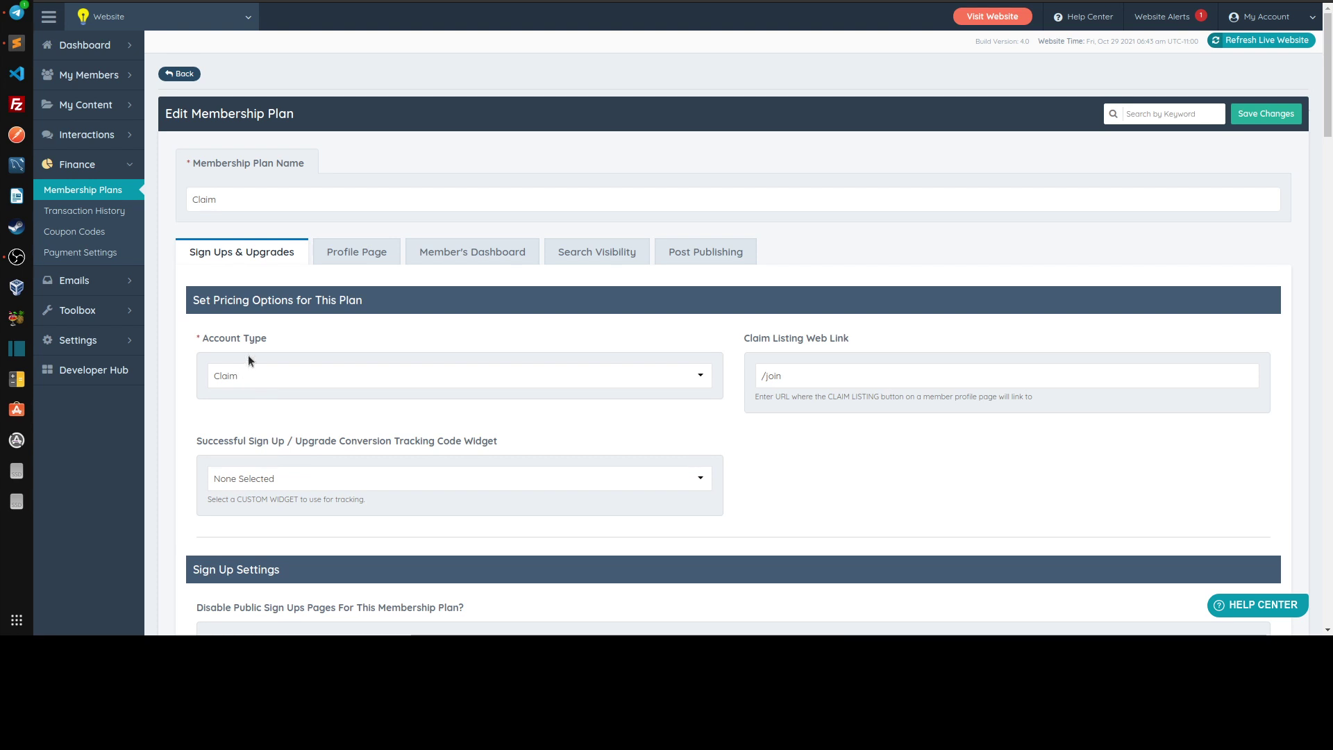
# Step: Return to the member's public listing and review the profile details and the claim offer
pyautogui.hotkey('alt', 'Left')
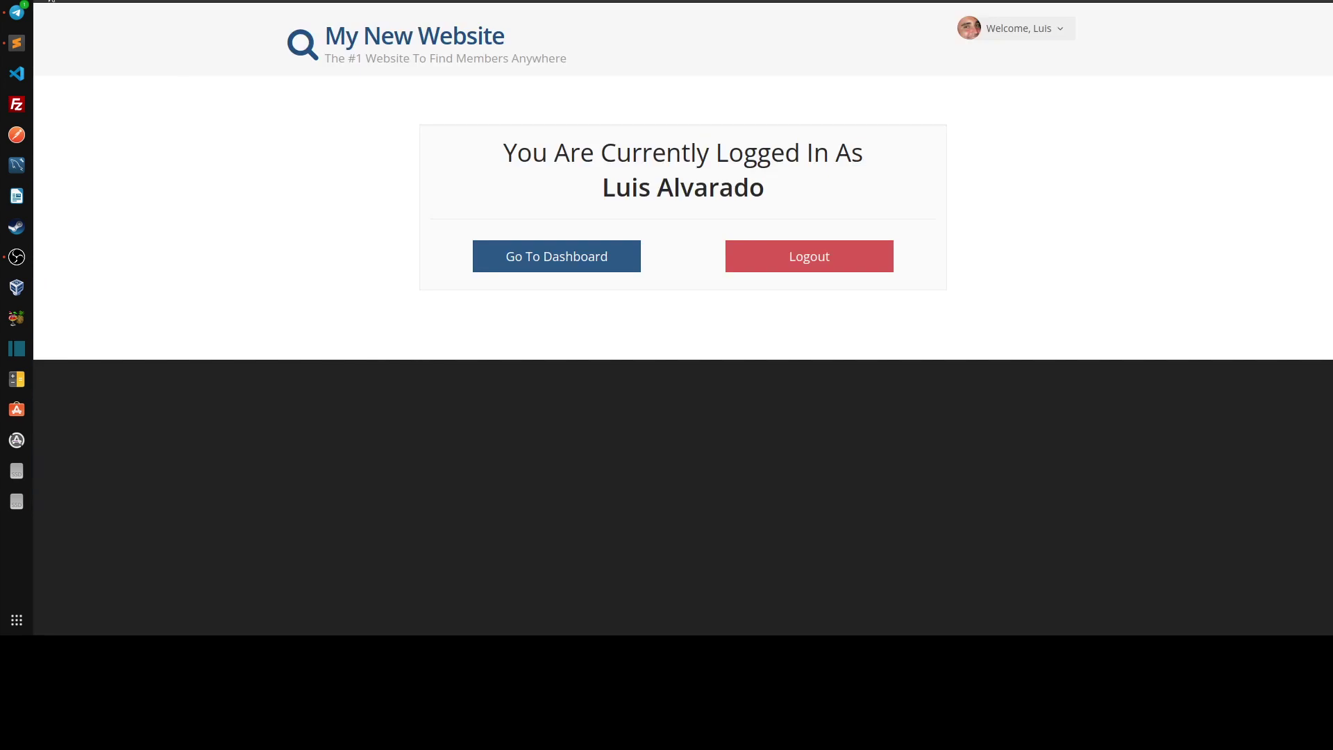
pyautogui.click(397, 210)
pyautogui.hotkey('alt', 'Left')
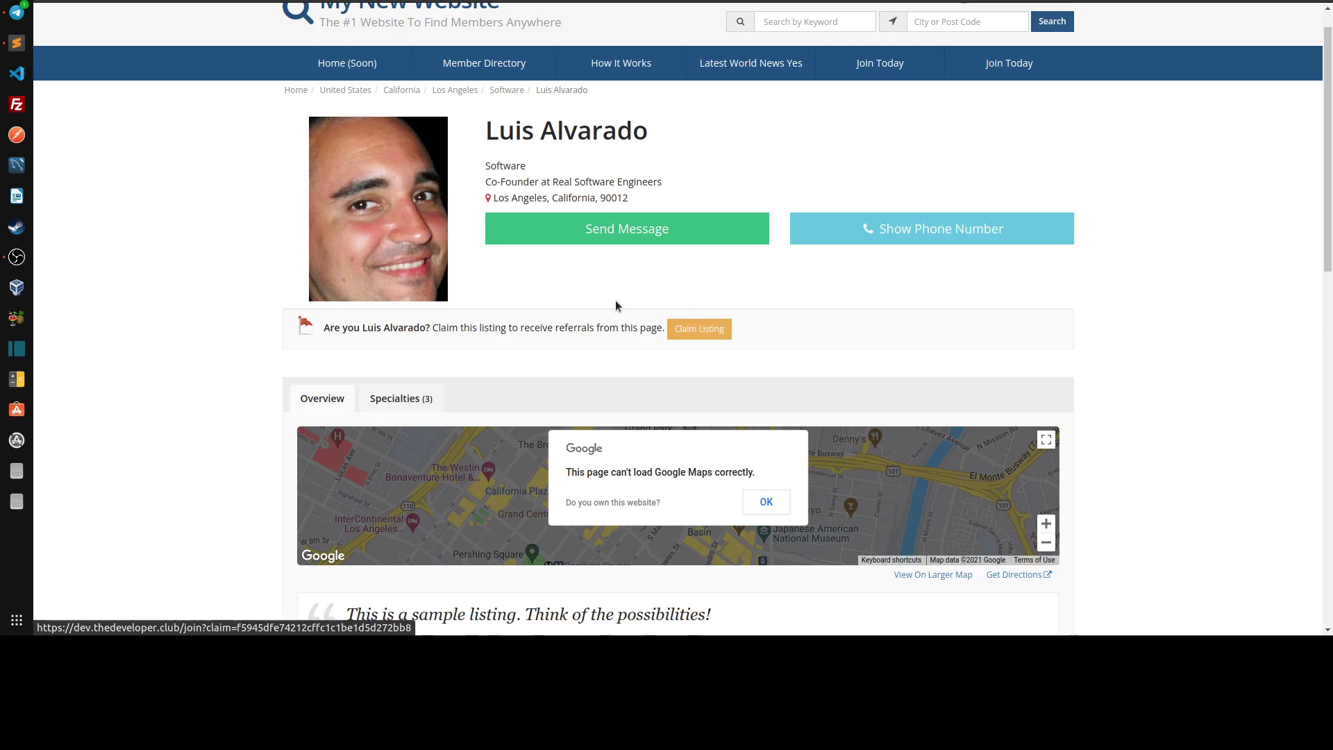
pyautogui.moveTo(484, 120); pyautogui.dragTo(950, 254)
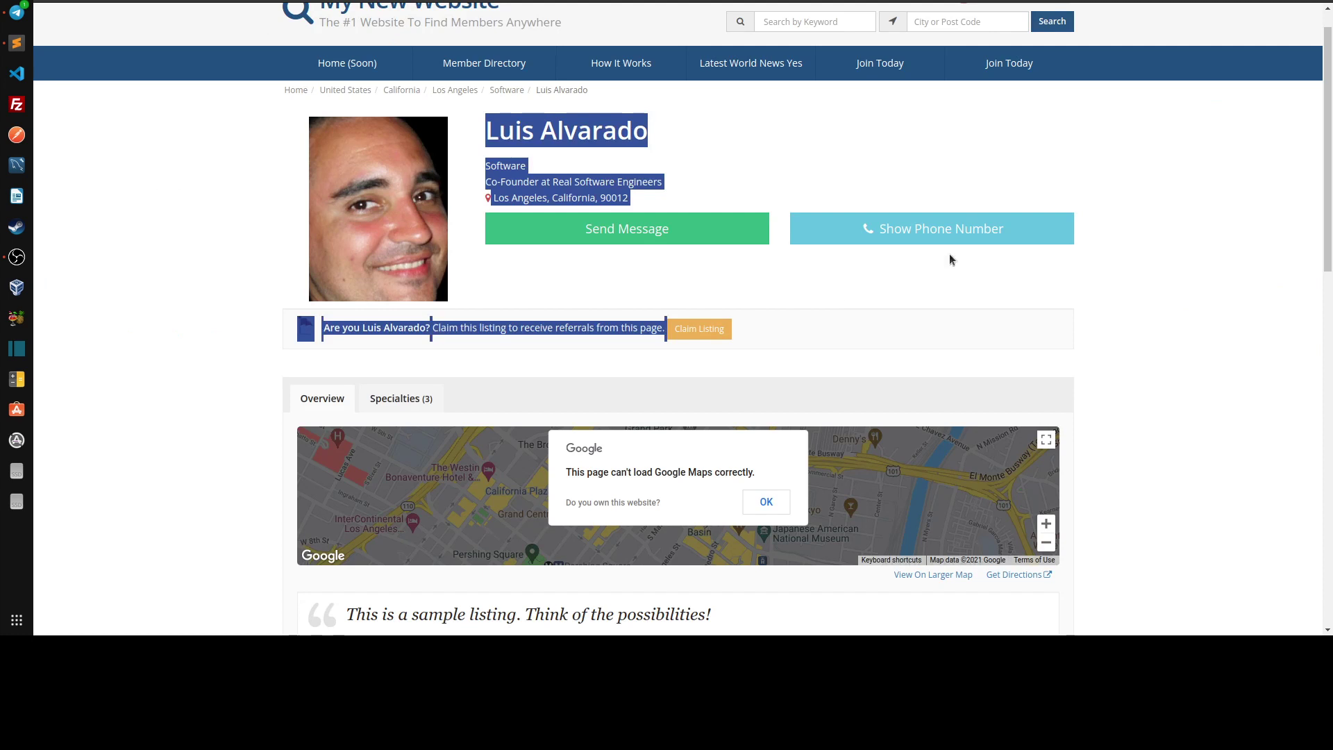
pyautogui.click(705, 305)
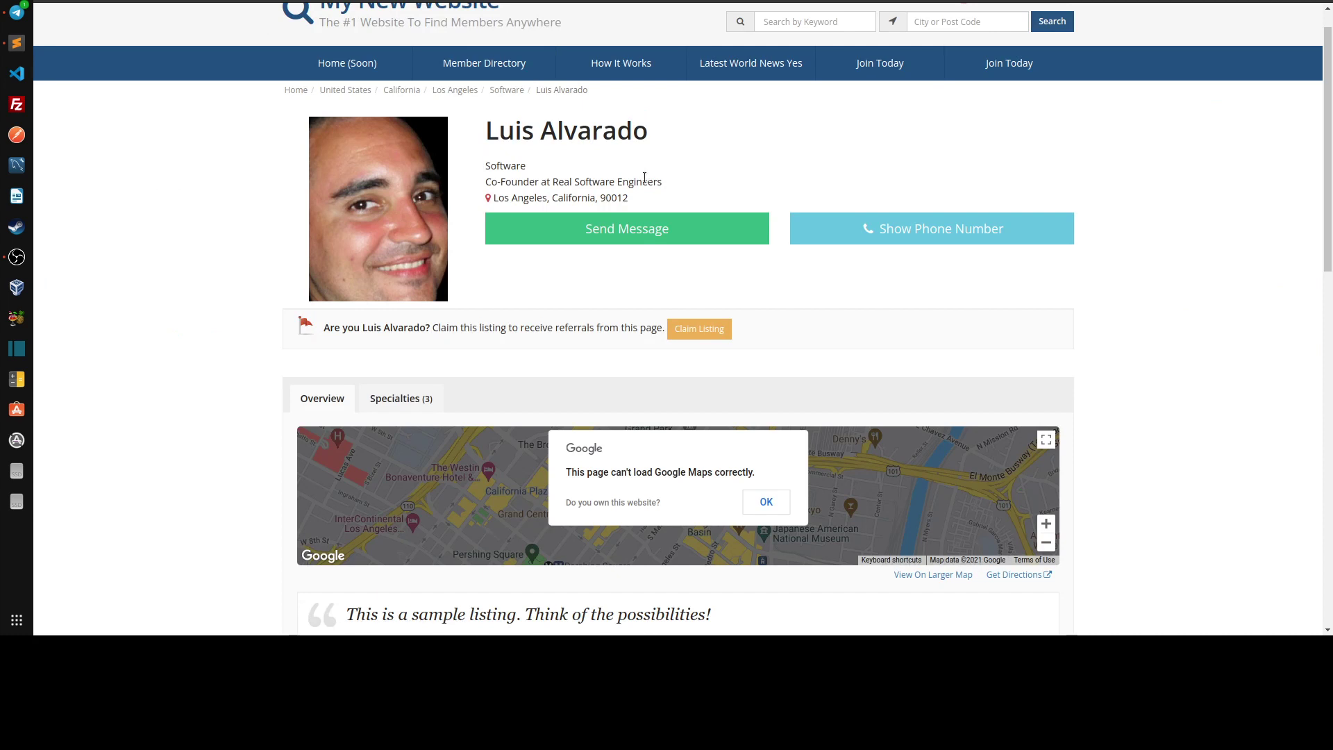
pyautogui.scroll(1, 670, 182)
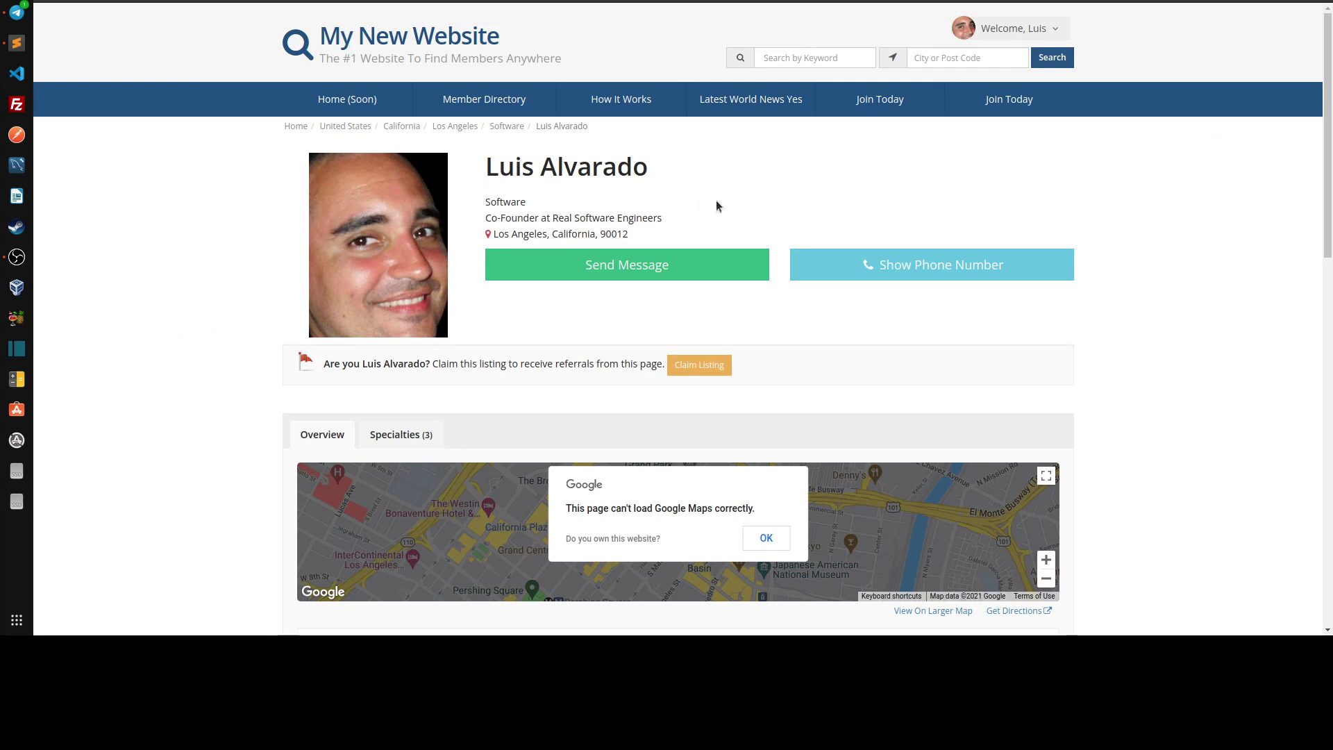
# Step: Go to the website's homepage, search all members without filters, and look through the member profiles
pyautogui.click(438, 48)
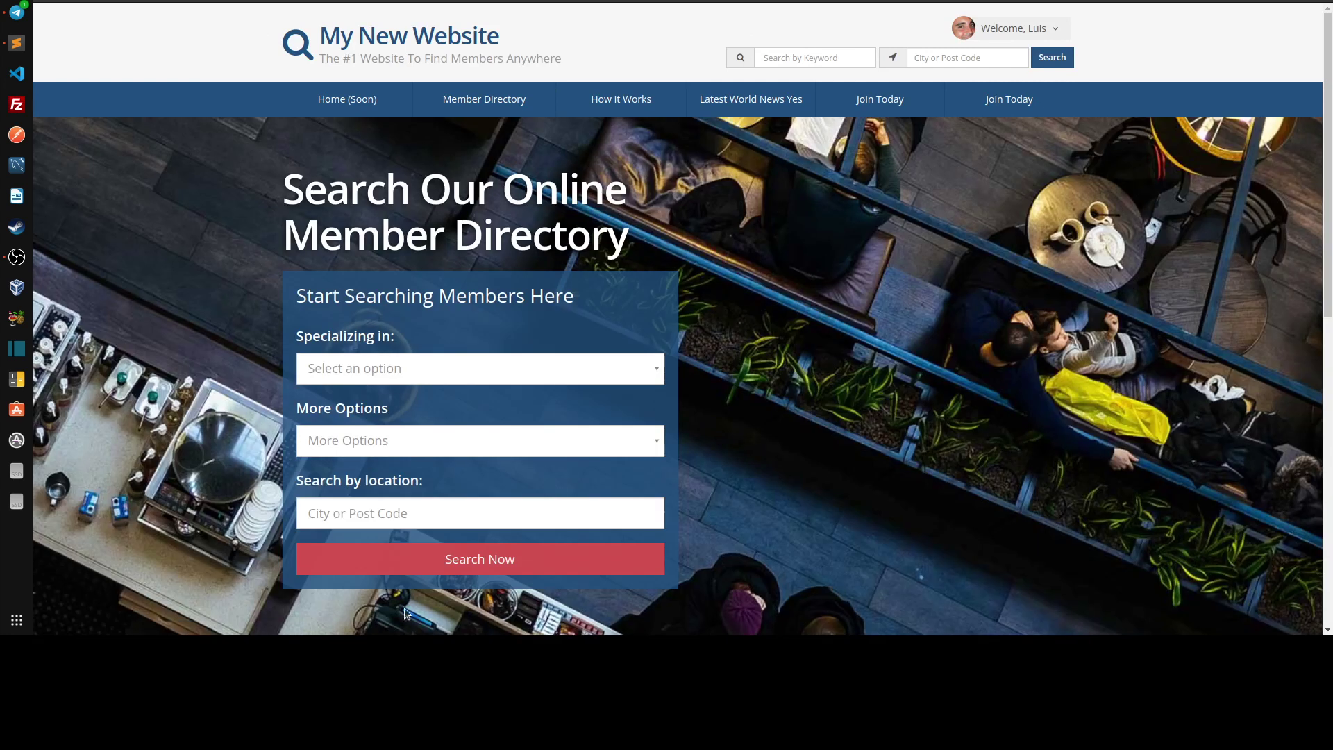
pyautogui.click(1054, 59)
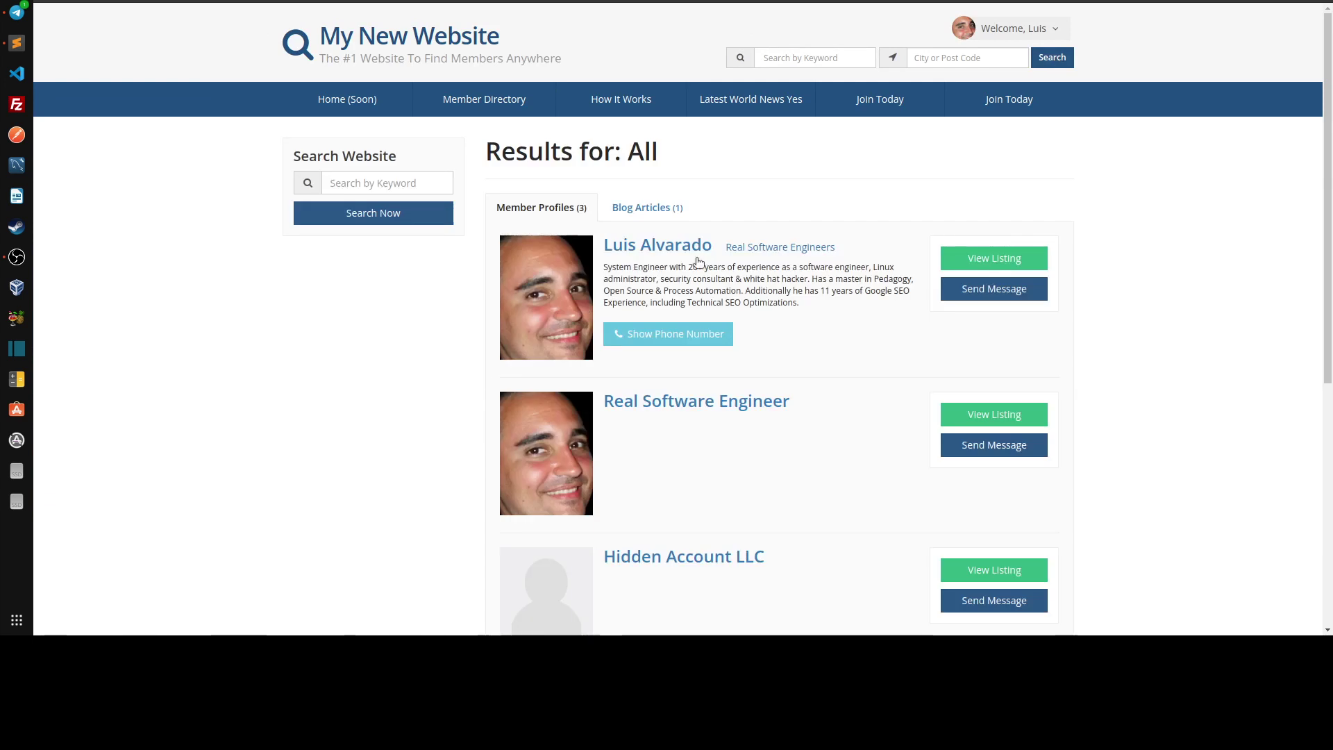
pyautogui.scroll(-3, 834, 495)
pyautogui.scroll(3, 851, 515)
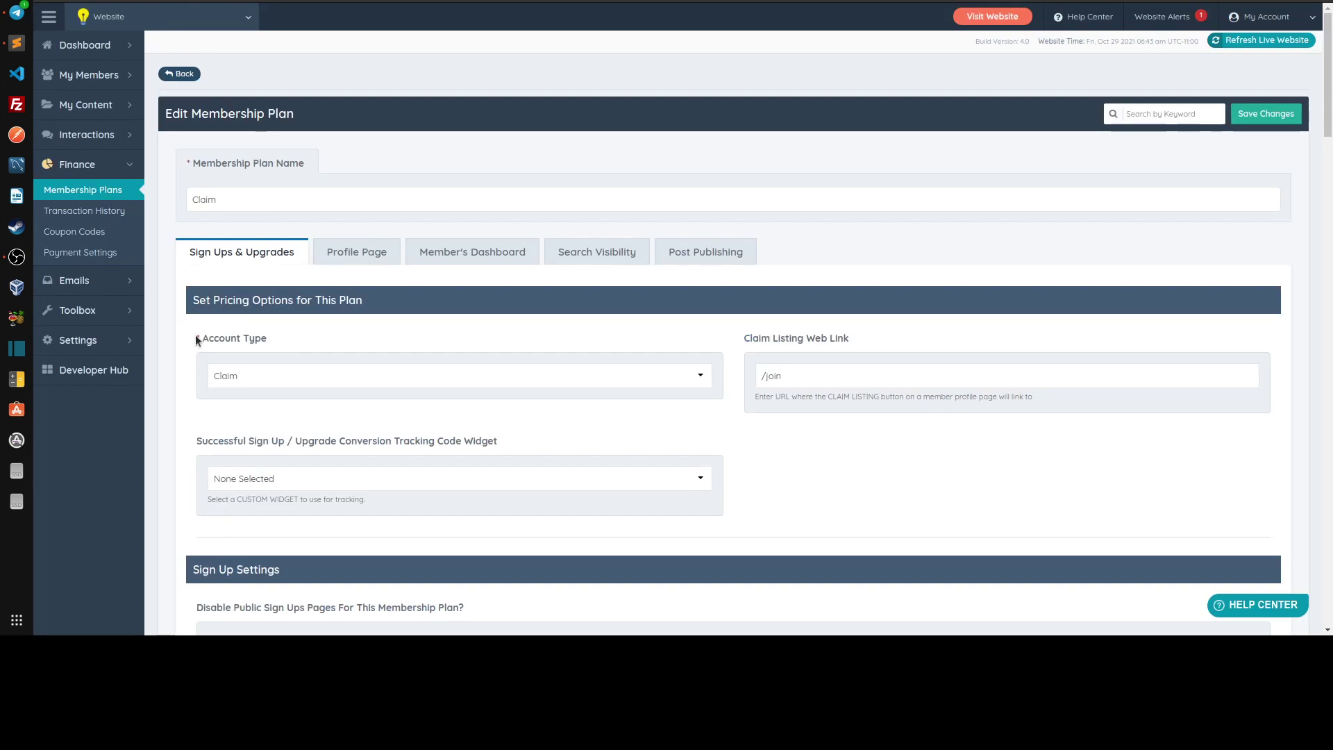
# Step: Review the Account Type options in the Claim plan's settings and keep Claim selected
pyautogui.moveTo(194, 335); pyautogui.dragTo(310, 343)
pyautogui.click(289, 354)
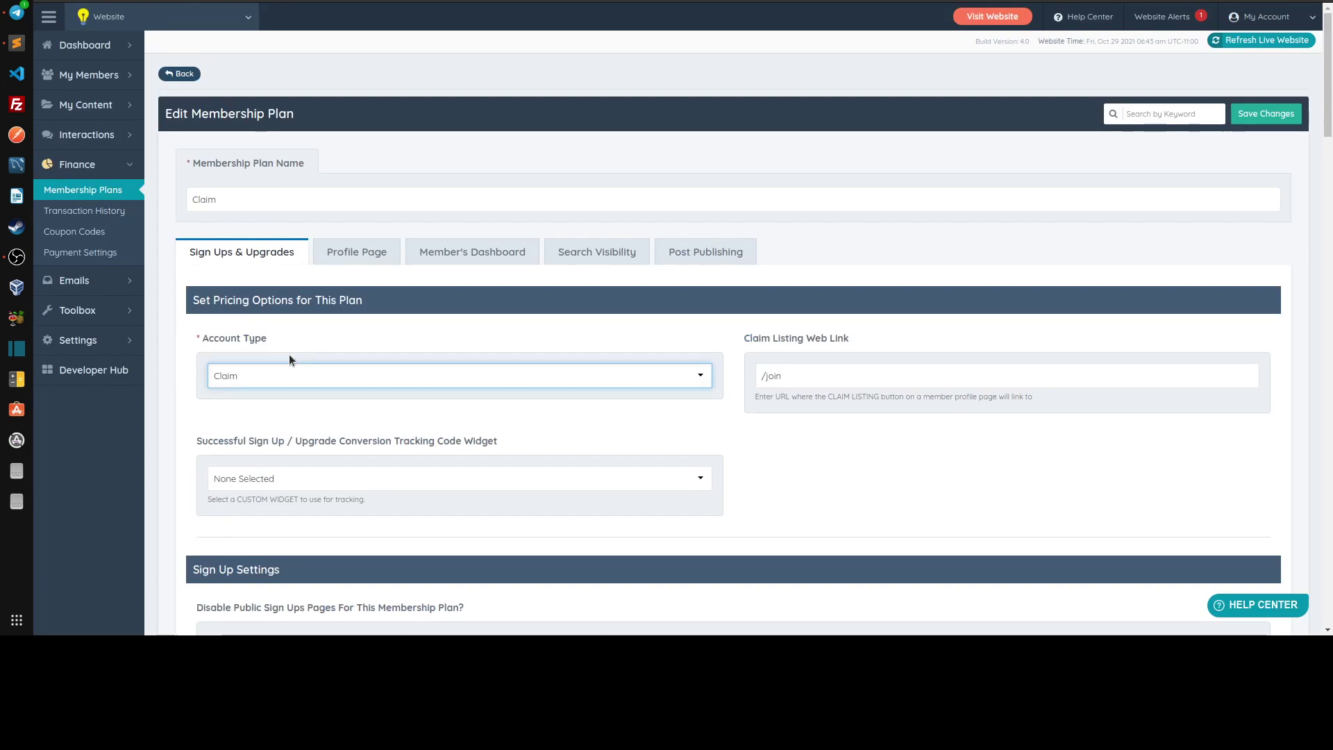
pyautogui.click(257, 373)
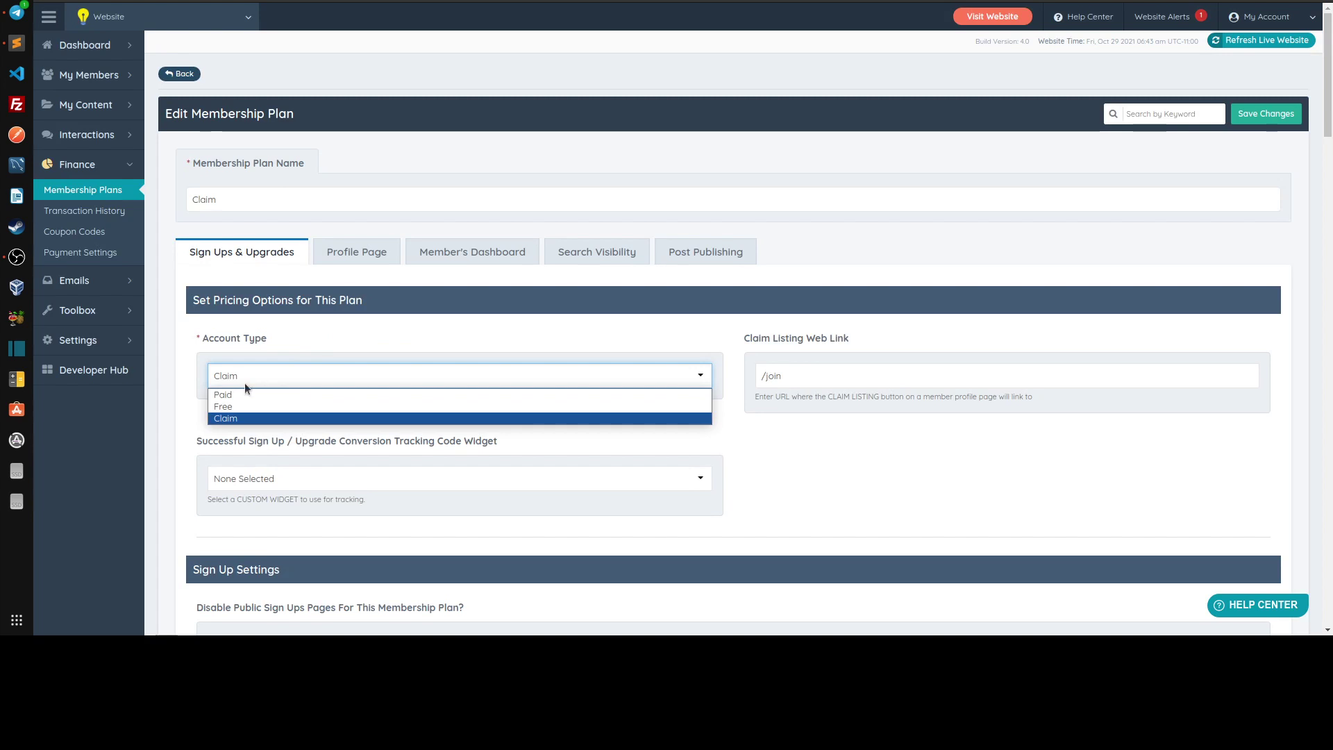
pyautogui.click(227, 418)
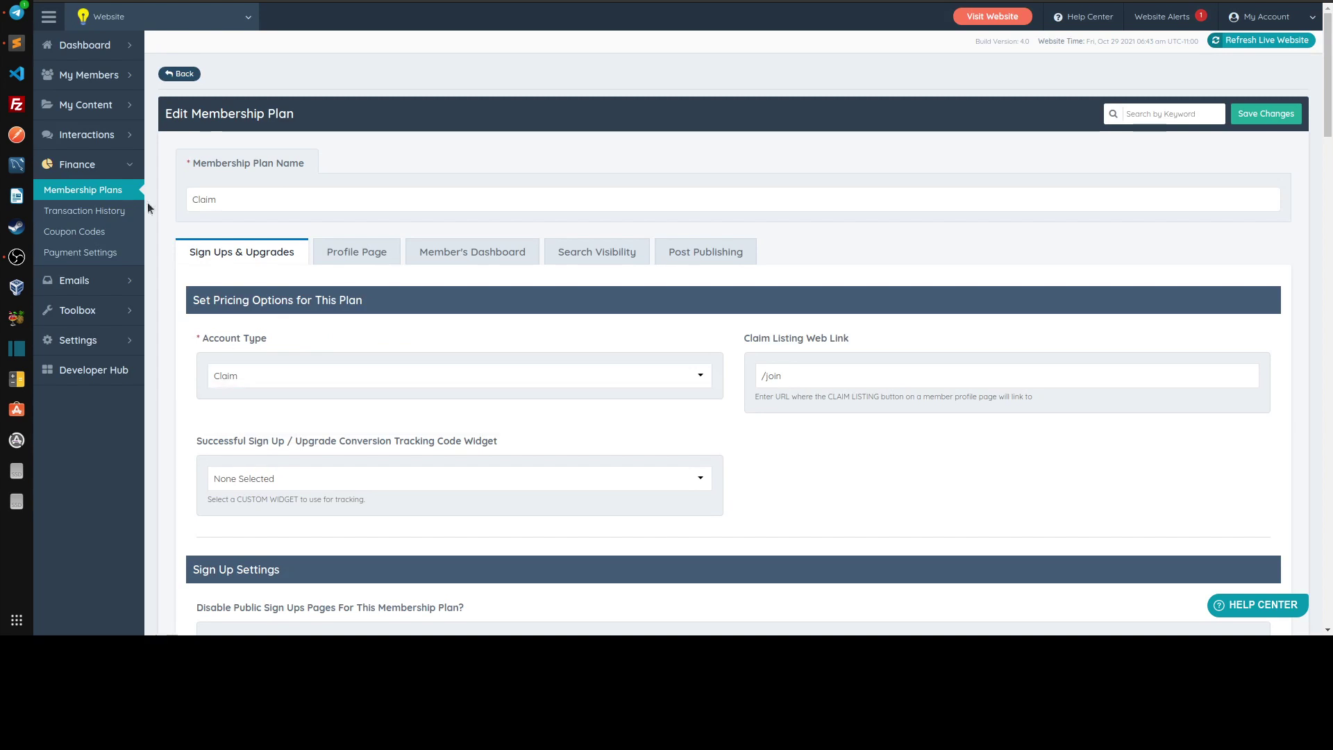
# Step: Open the membership plans overview and review the Bronze Plan, Silver Plan Level and Real Software Engineers plans
pyautogui.click(100, 192)
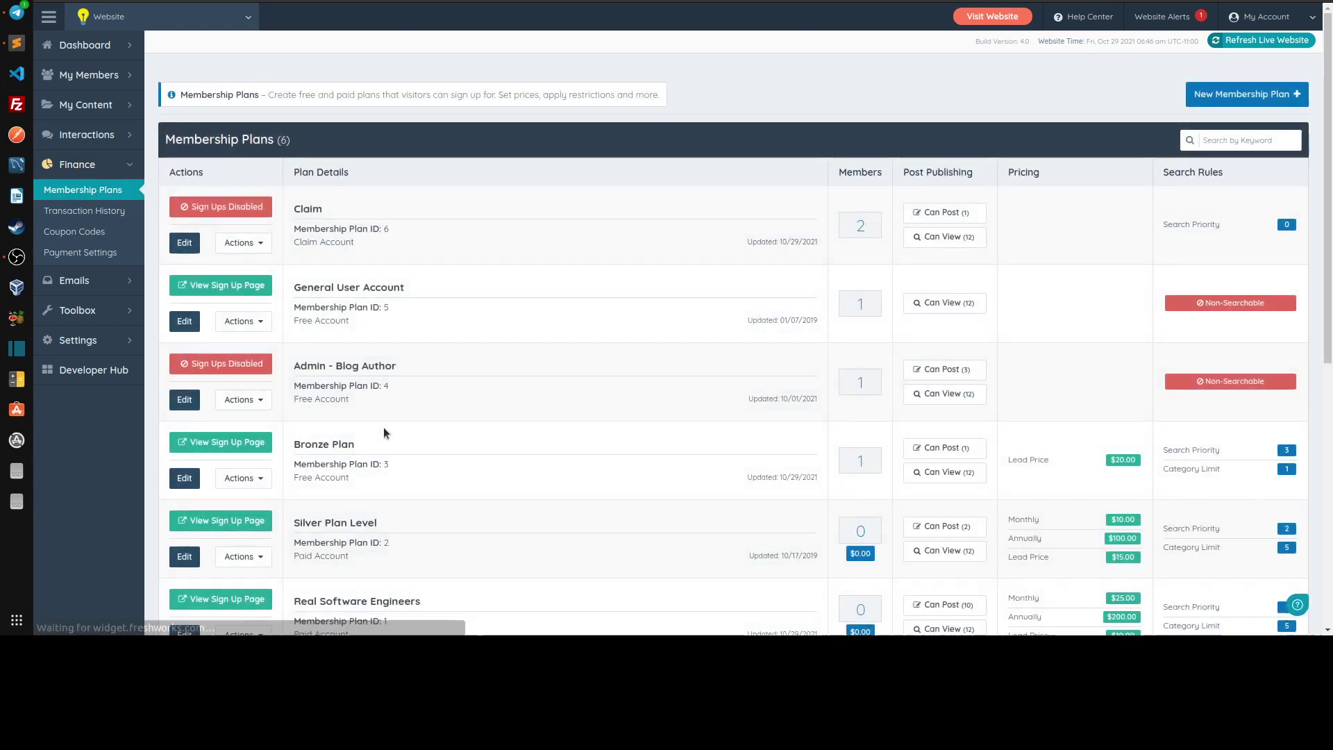
pyautogui.scroll(-1, 430, 361)
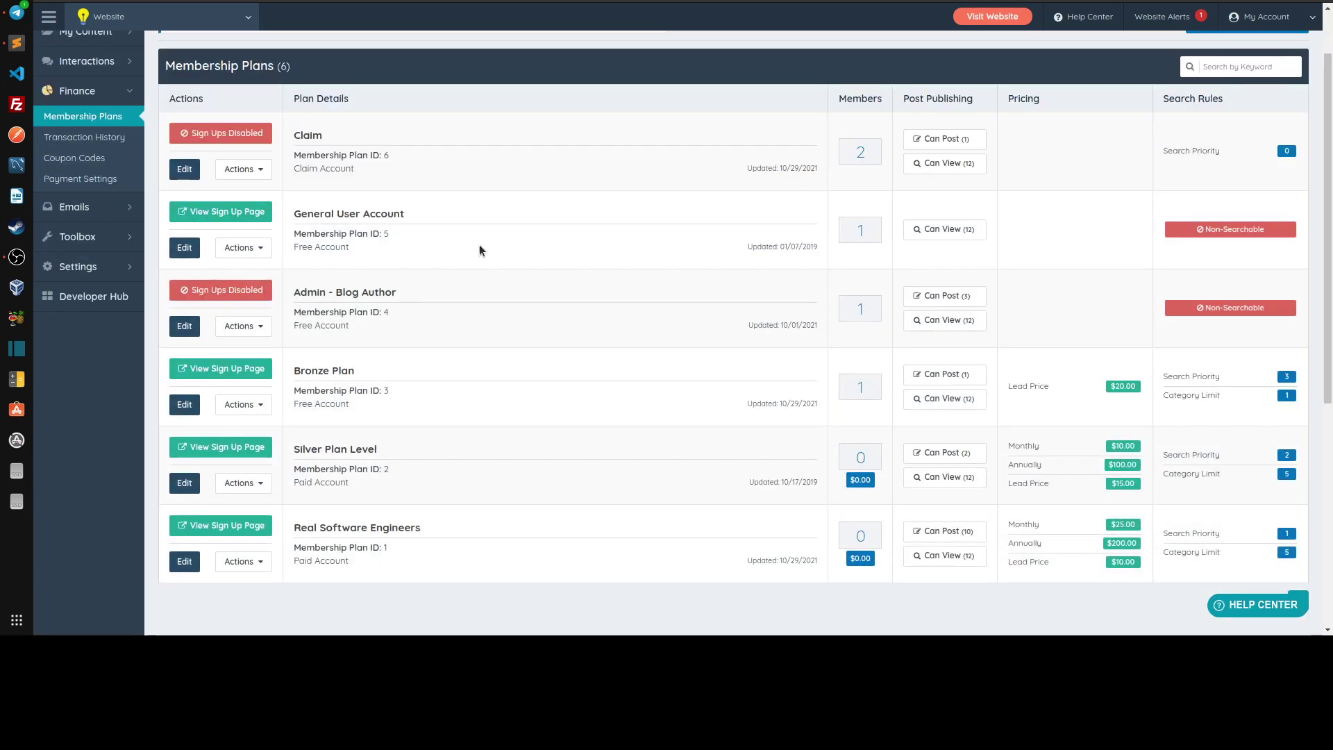
pyautogui.scroll(-2, 349, 385)
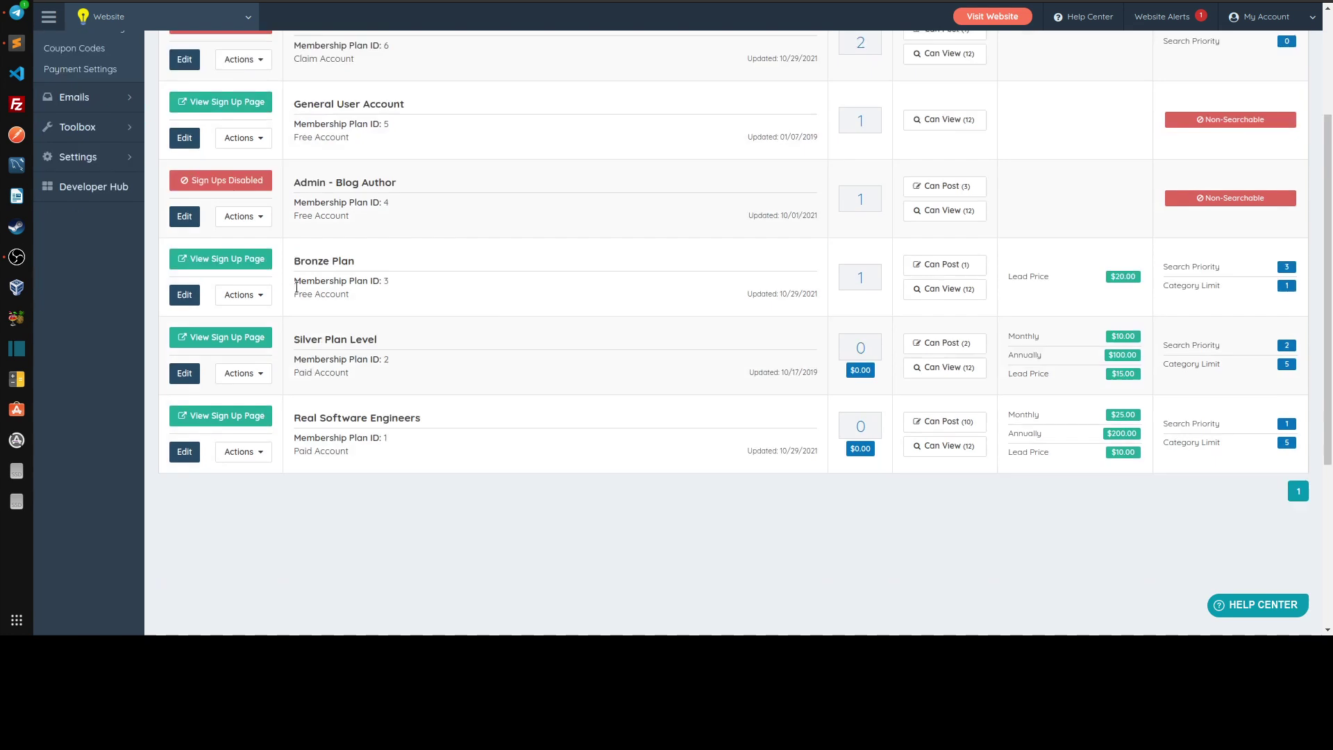
pyautogui.tripleClick(393, 268)
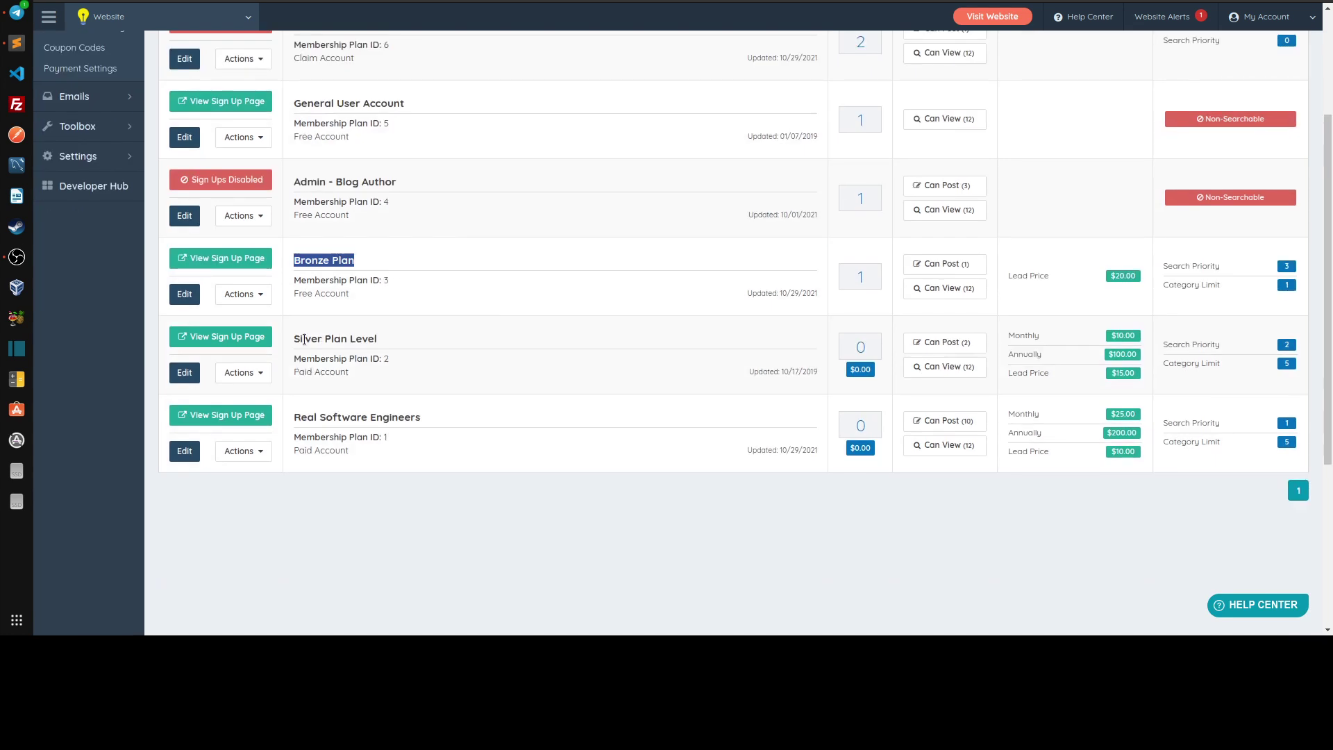
pyautogui.moveTo(378, 339); pyautogui.dragTo(305, 339)
pyautogui.moveTo(298, 420); pyautogui.dragTo(451, 434)
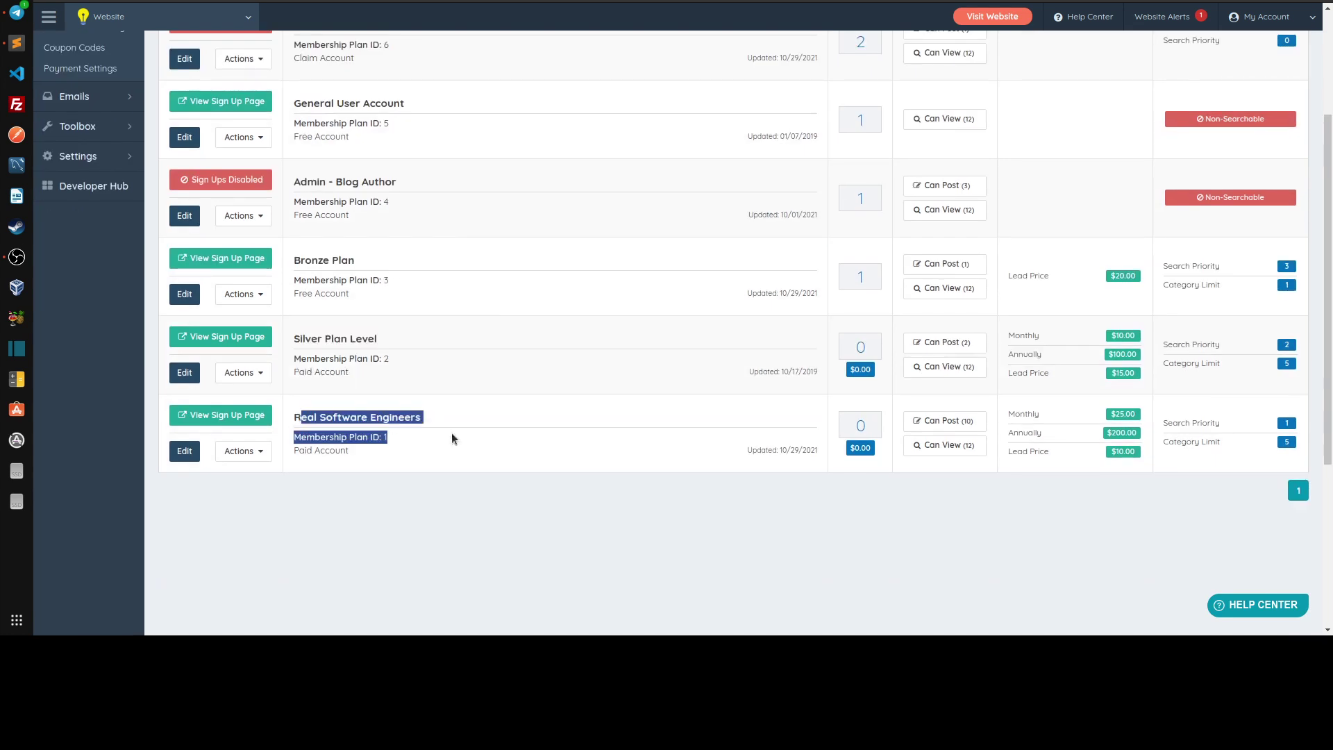
pyautogui.click(385, 306)
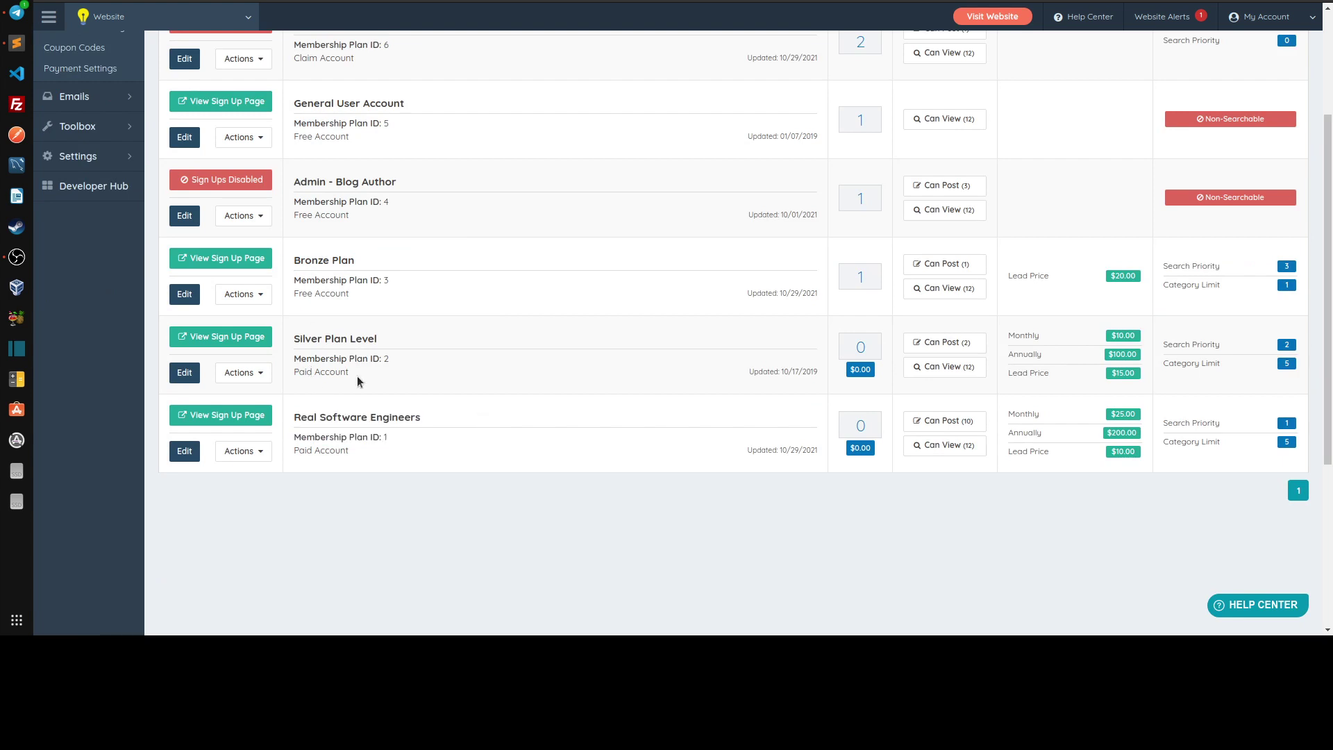
# Step: Examine the Claim plan's entry and account type in the membership plans overview
pyautogui.scroll(3, 357, 376)
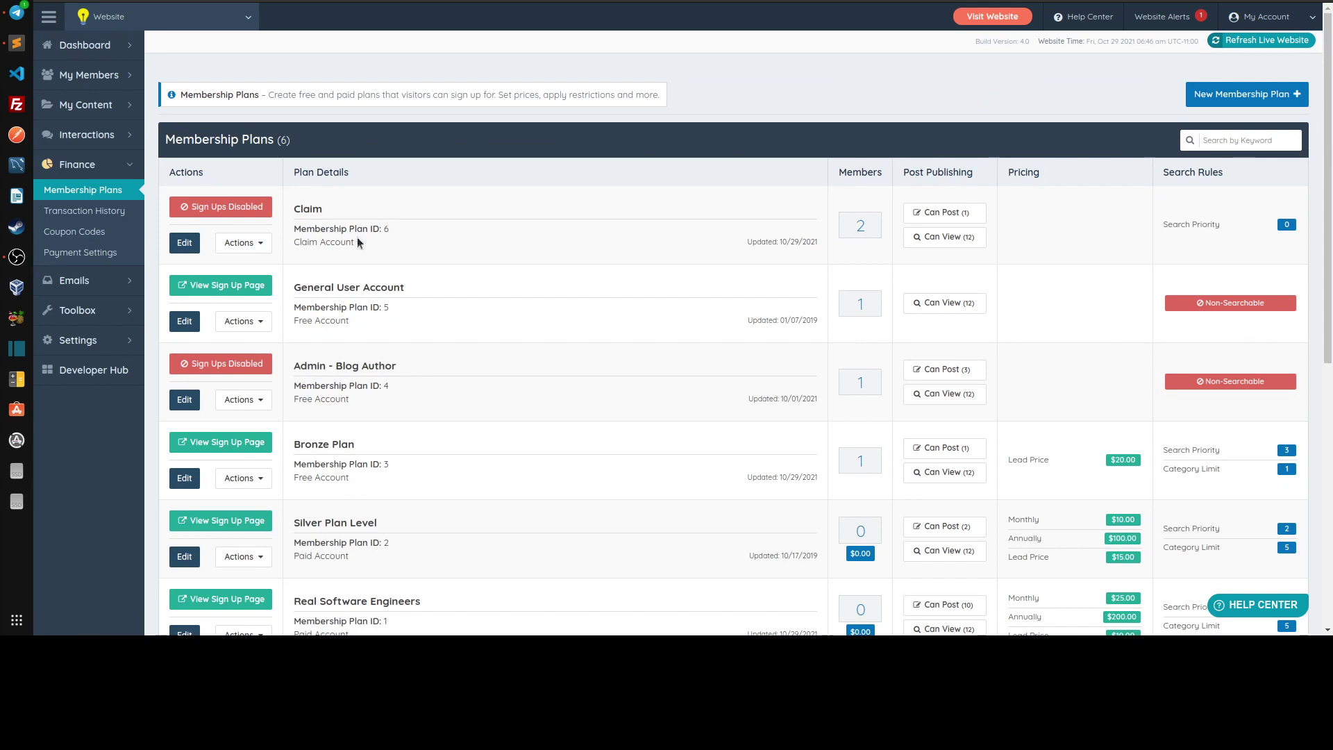
pyautogui.moveTo(293, 207); pyautogui.dragTo(406, 262)
pyautogui.click(428, 228)
pyautogui.moveTo(290, 203); pyautogui.dragTo(498, 239)
pyautogui.click(348, 236)
# Step: Examine the Admin - Blog Author plan's entry, including its account type, sign-up status and search visibility
pyautogui.scroll(-1, 388, 222)
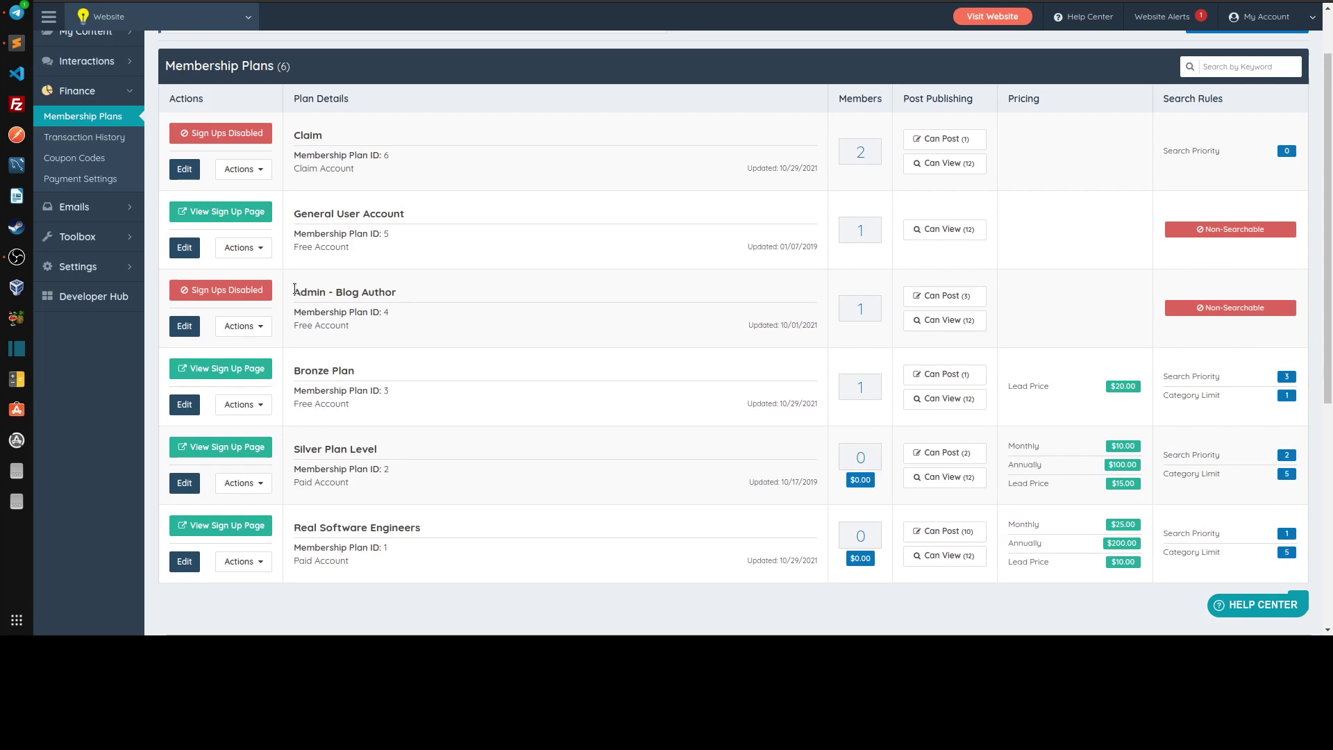
pyautogui.moveTo(295, 287); pyautogui.dragTo(439, 376)
pyautogui.click(418, 322)
pyautogui.moveTo(389, 329); pyautogui.dragTo(393, 291)
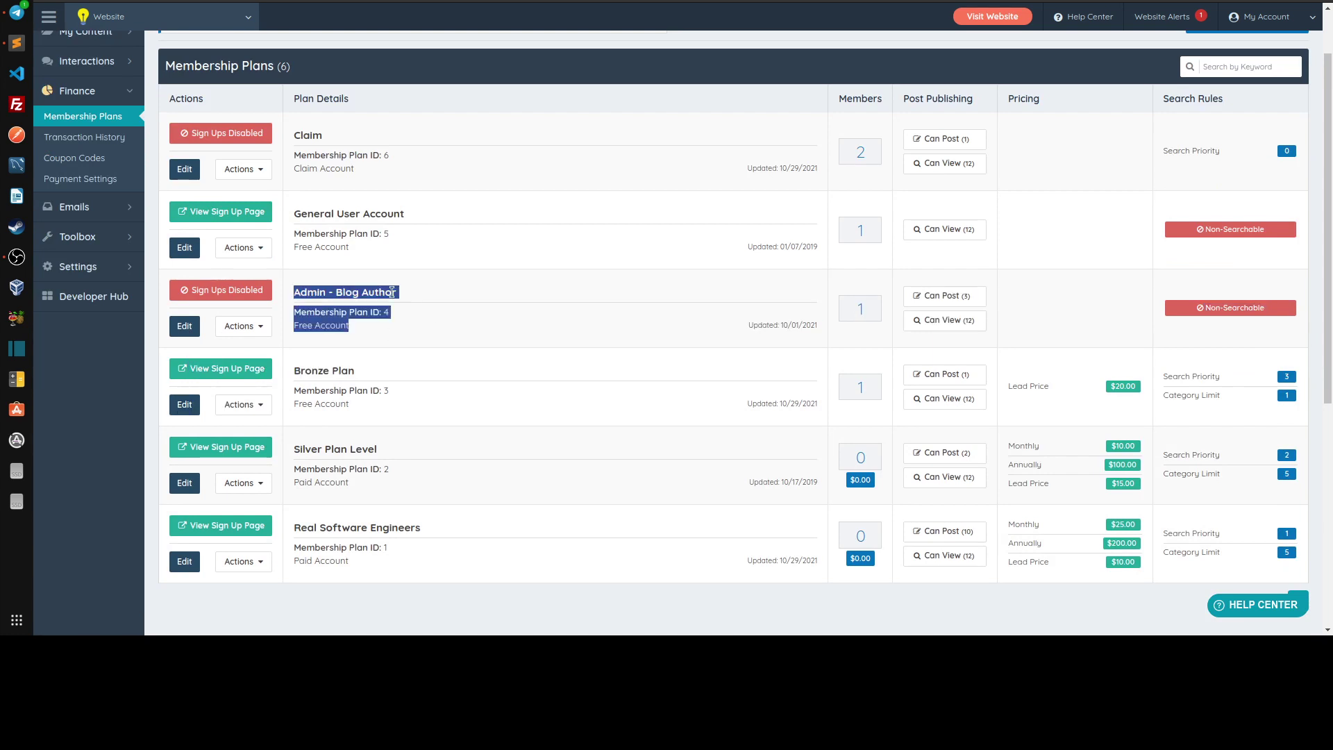
pyautogui.click(392, 292)
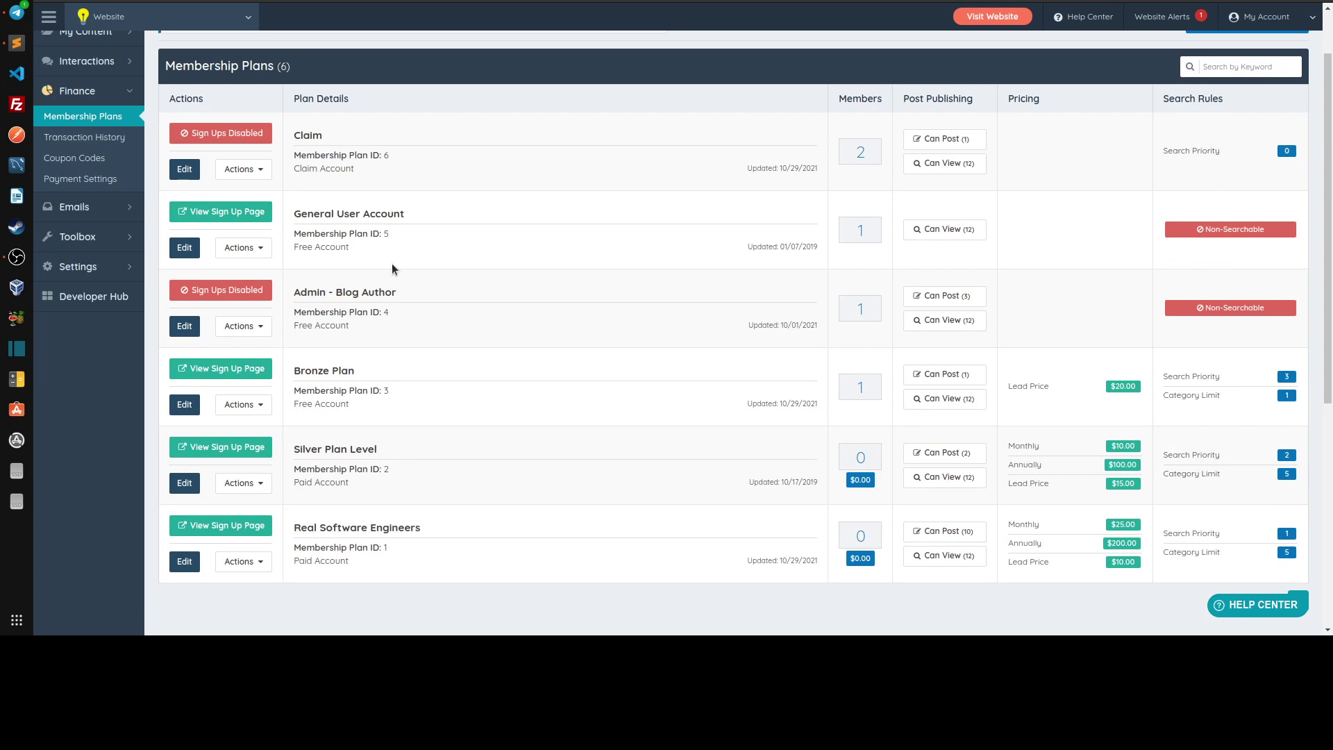
pyautogui.moveTo(301, 293); pyautogui.dragTo(411, 340)
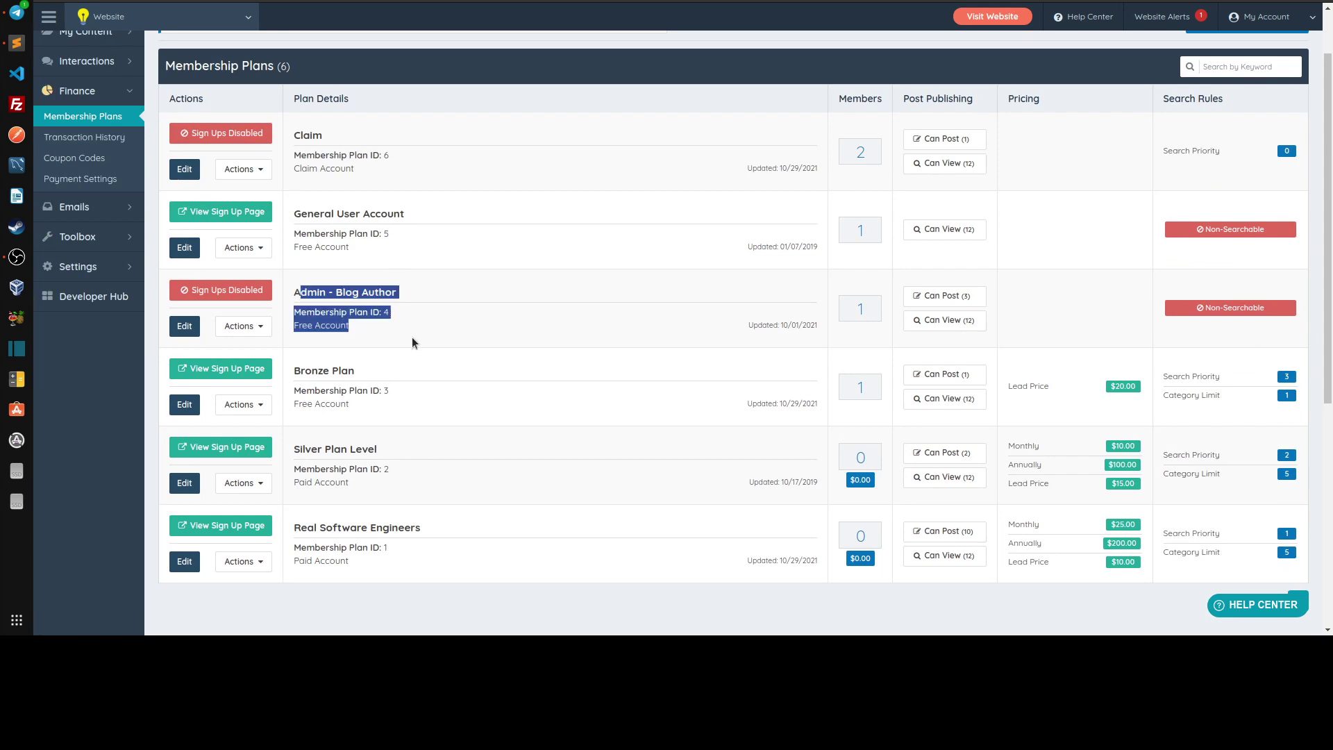
pyautogui.click(422, 326)
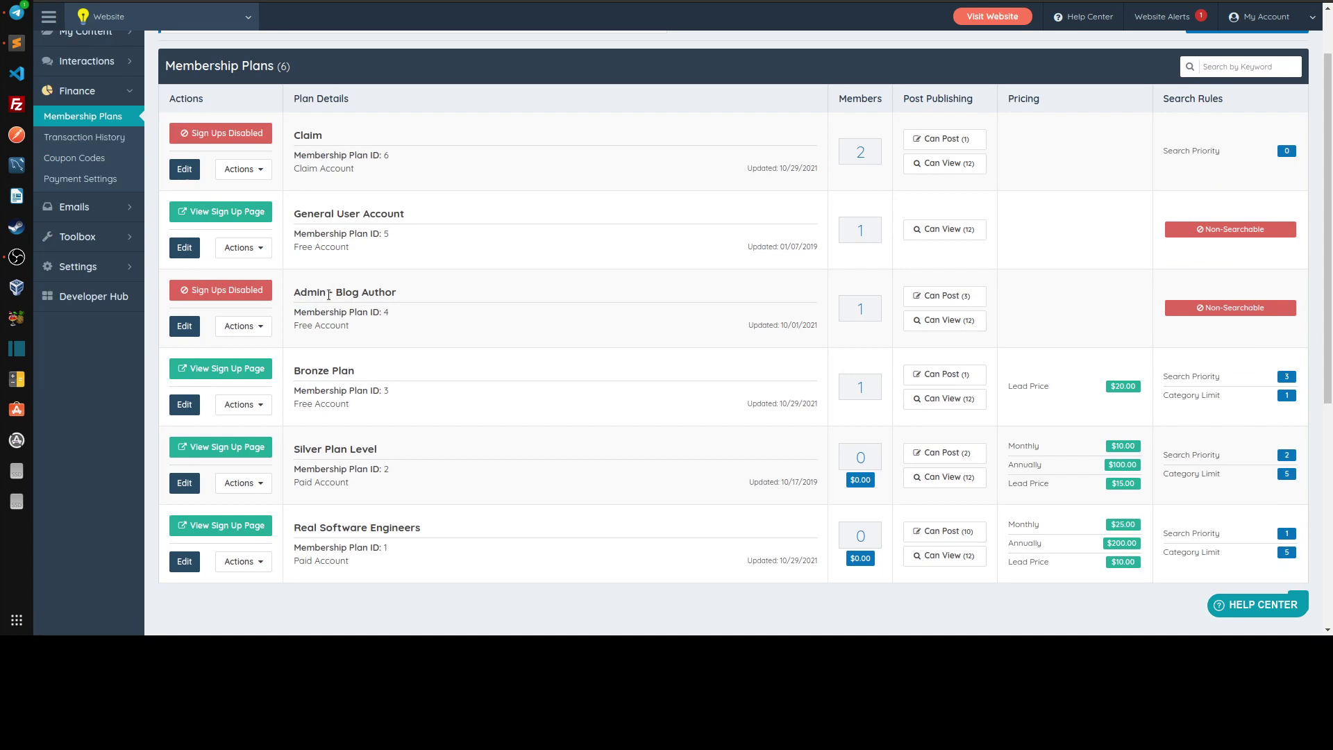
pyautogui.moveTo(293, 293); pyautogui.dragTo(336, 302)
pyautogui.click(391, 321)
pyautogui.scroll(2, 392, 321)
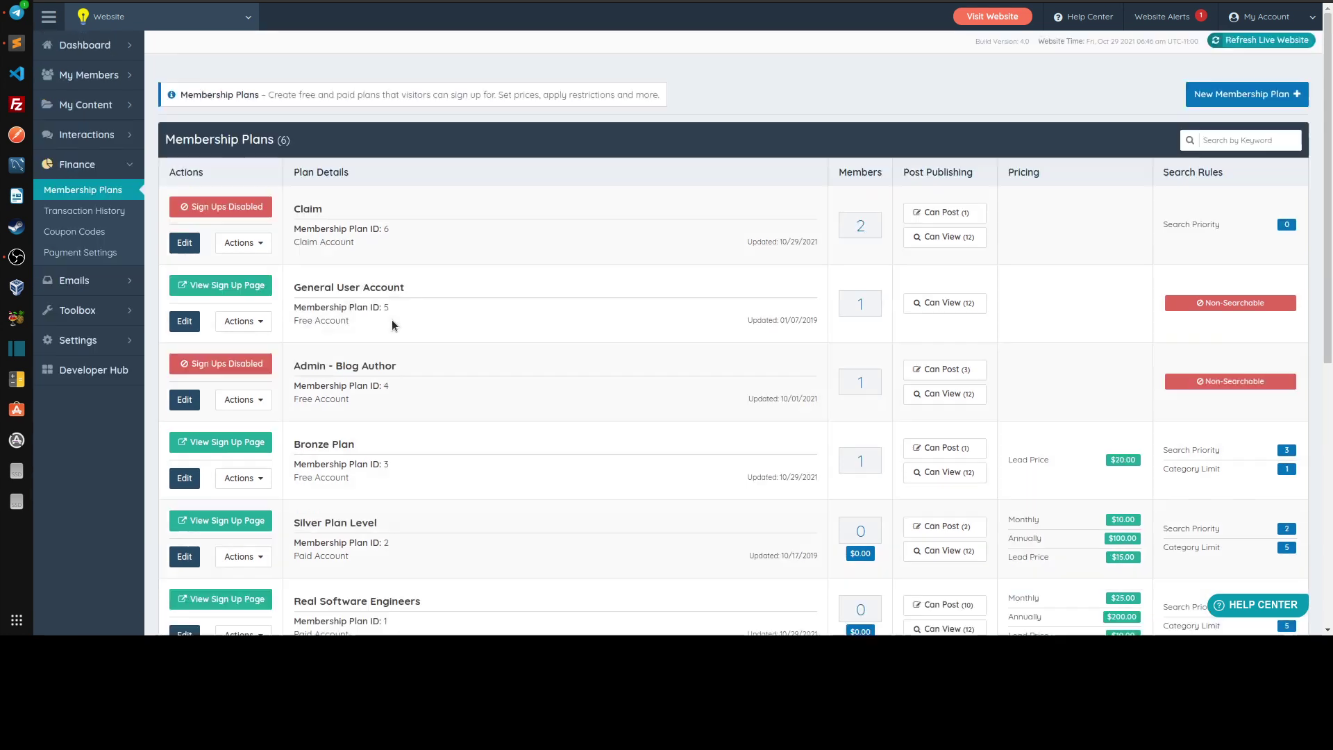
pyautogui.moveTo(96, 76)
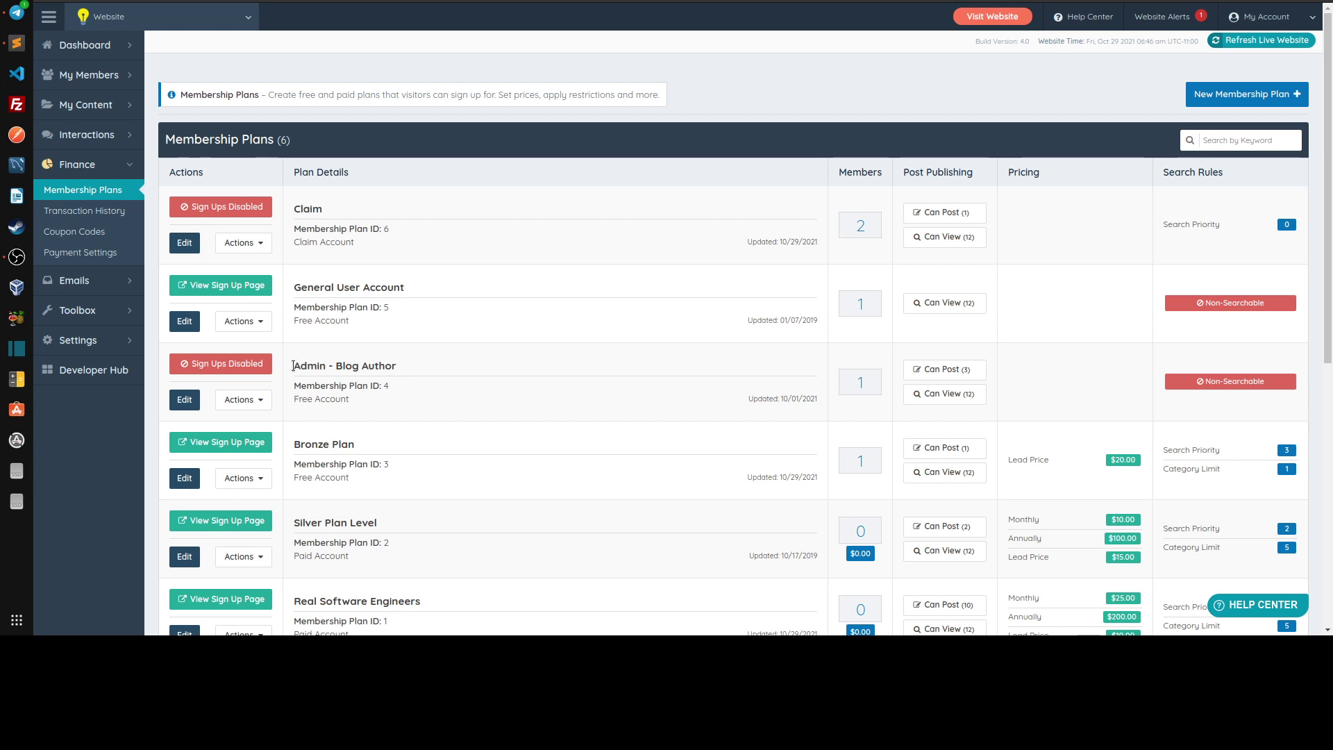
pyautogui.moveTo(292, 366); pyautogui.dragTo(486, 414)
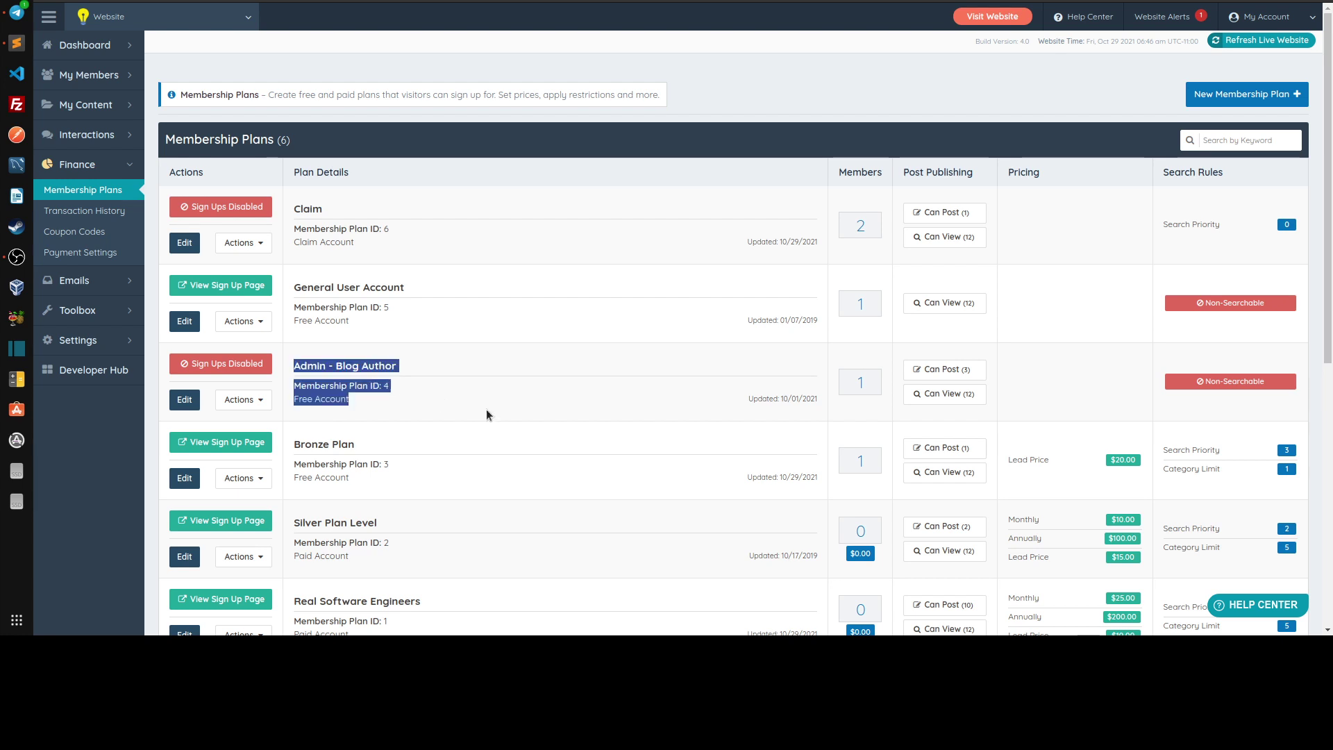
pyautogui.click(460, 403)
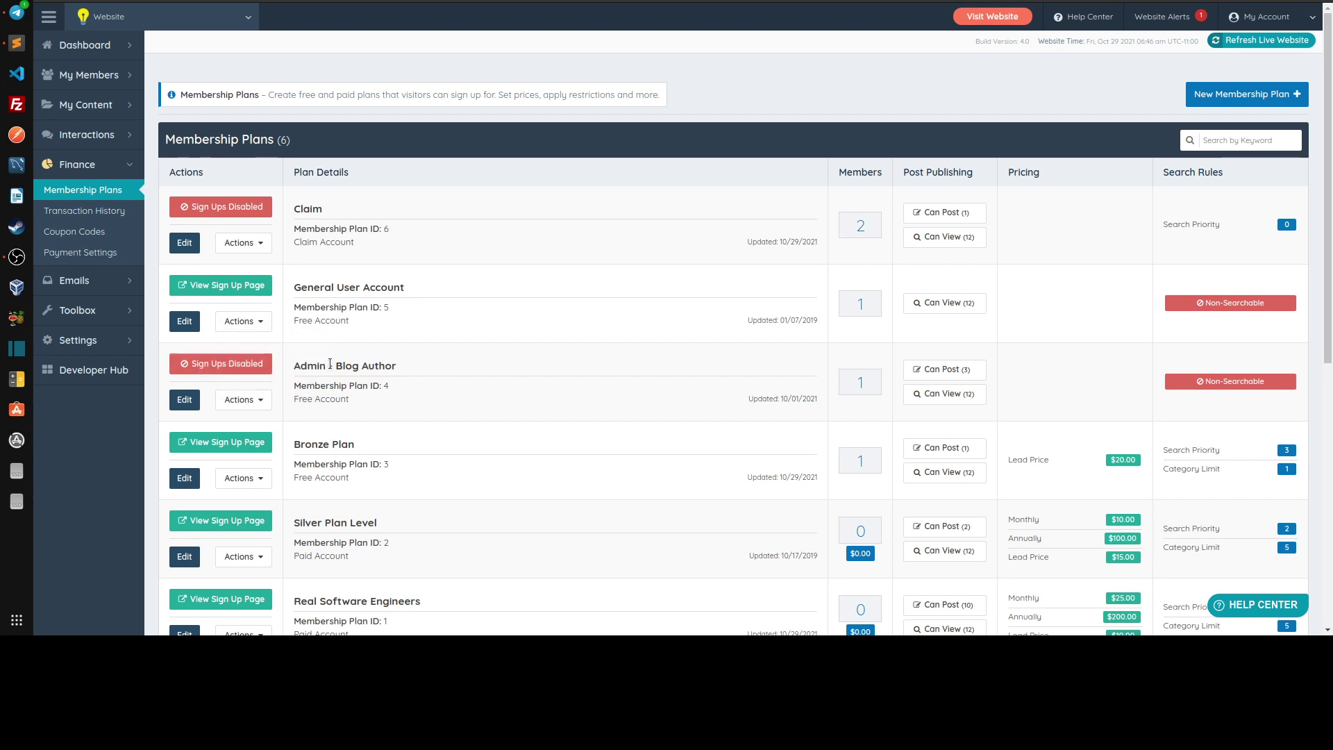
pyautogui.moveTo(319, 366); pyautogui.dragTo(436, 401)
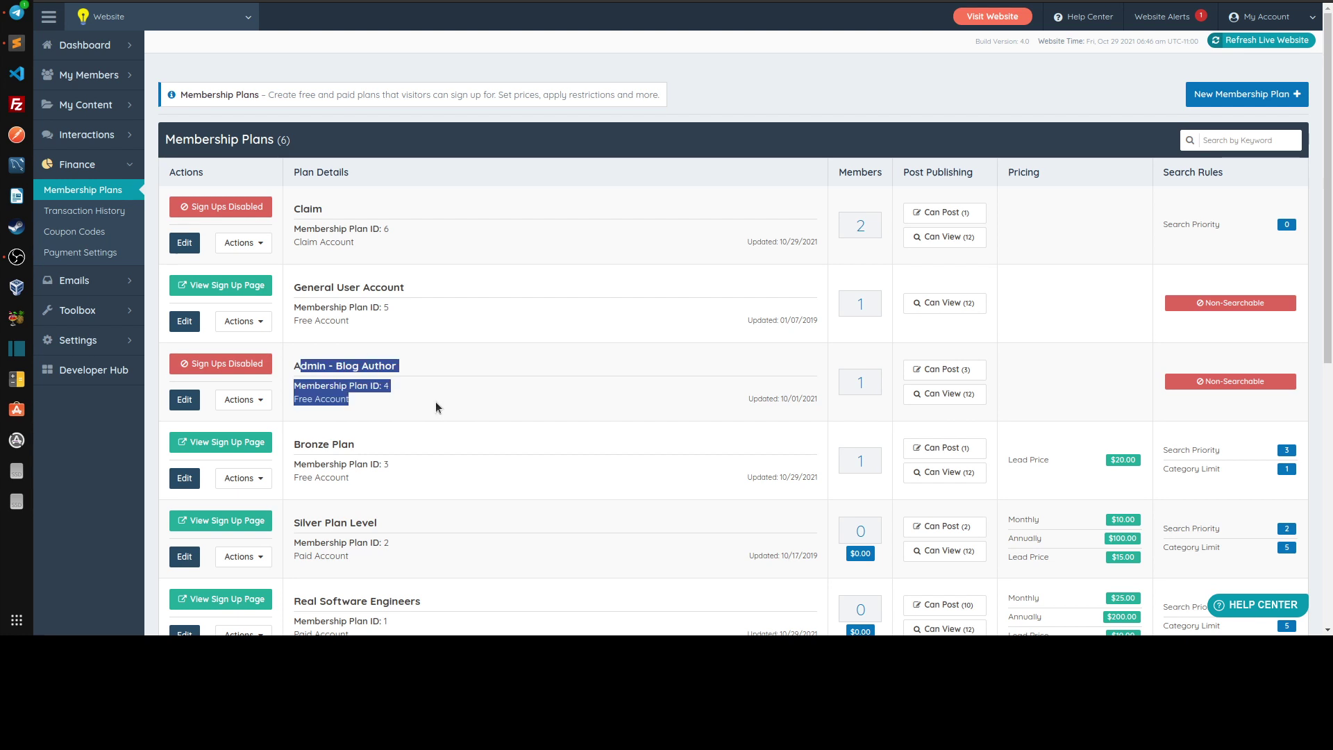
pyautogui.click(447, 402)
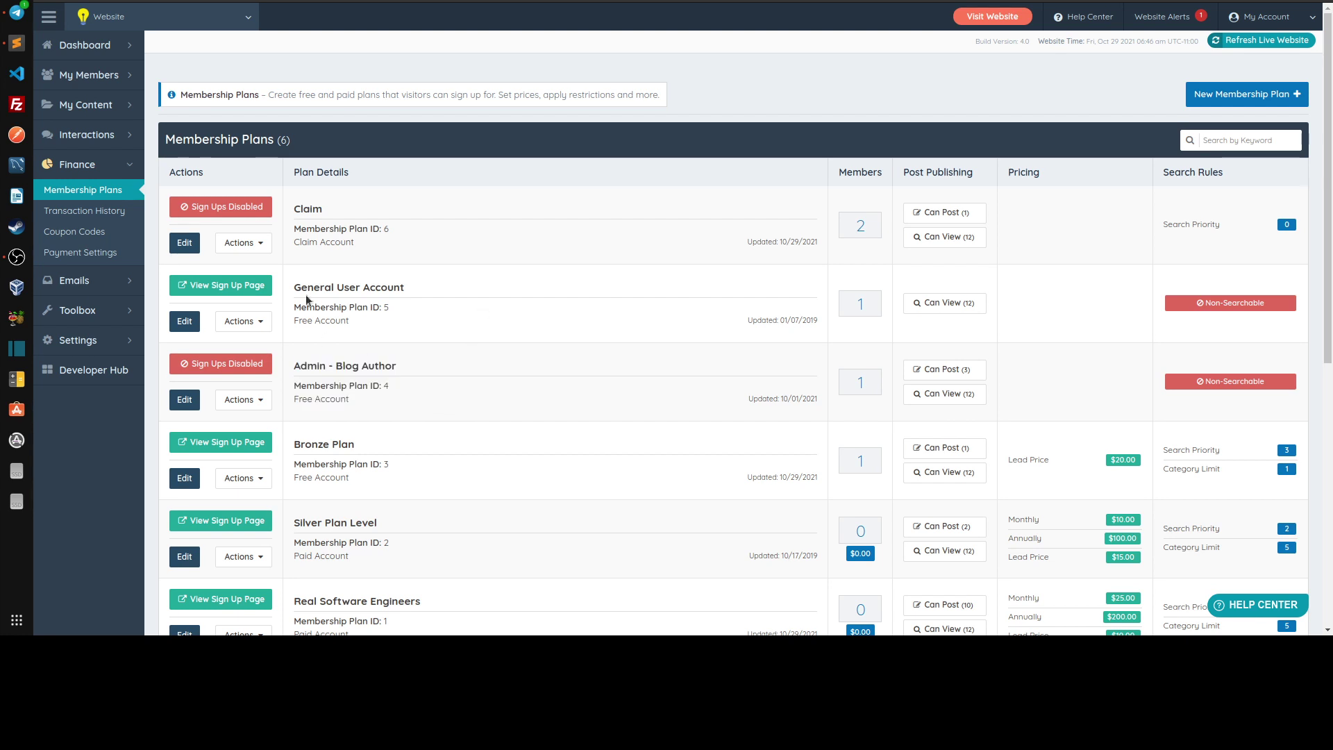
# Step: Examine the General User Account plan's entry and its members, and compare them with the website's member search results
pyautogui.moveTo(293, 287); pyautogui.dragTo(448, 325)
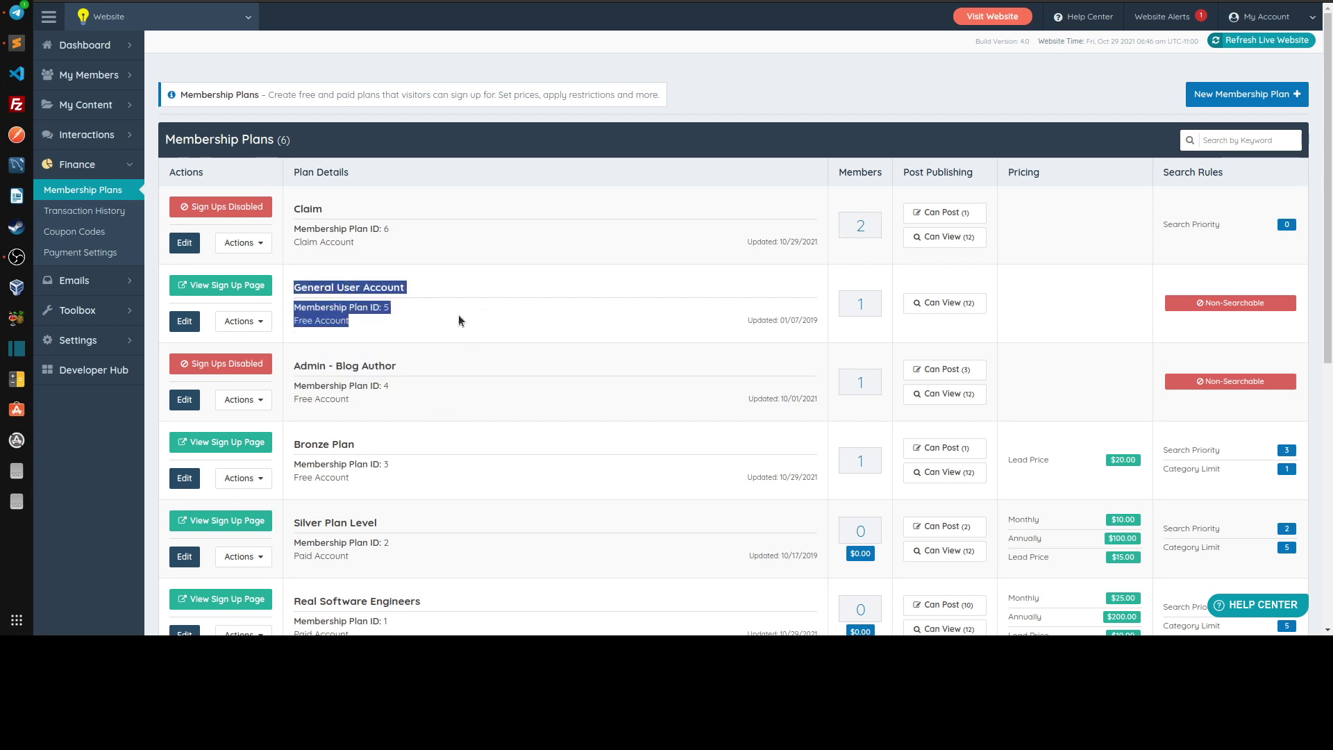
pyautogui.click(458, 320)
pyautogui.moveTo(309, 298); pyautogui.dragTo(389, 312)
pyautogui.click(318, 318)
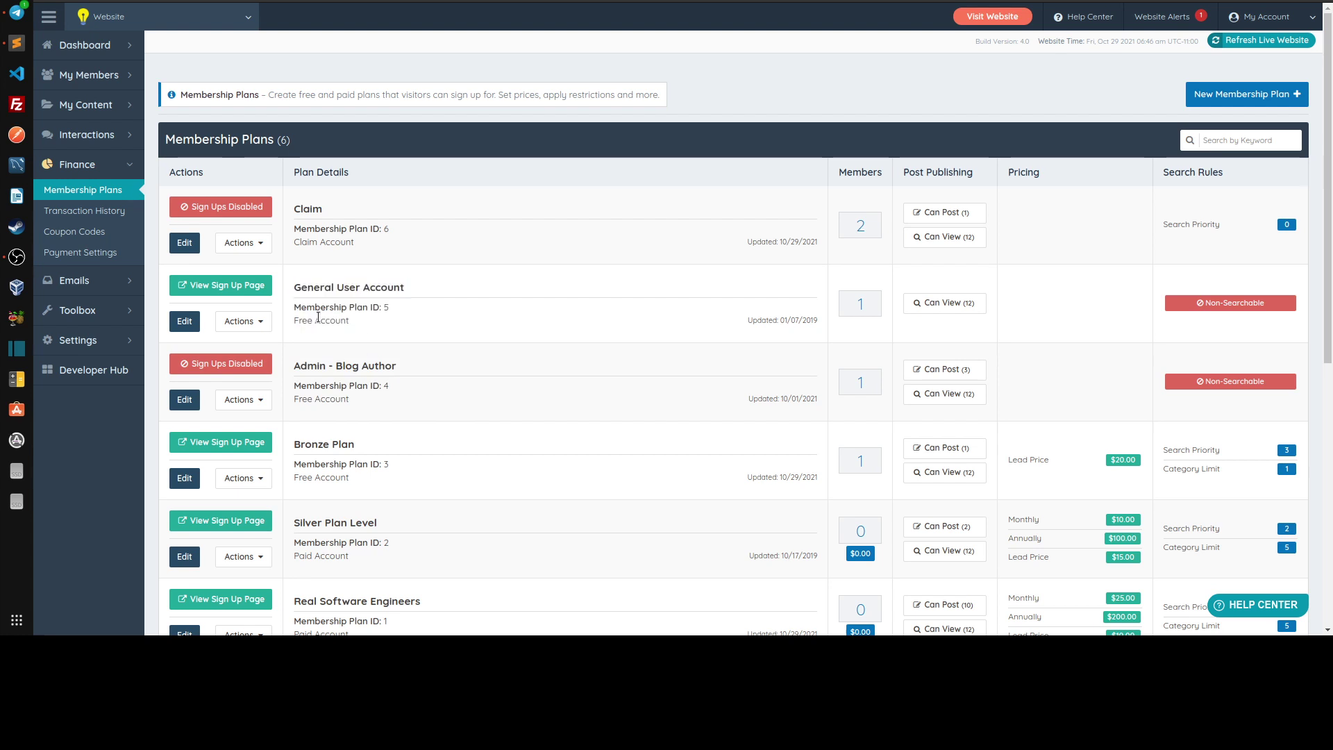
pyautogui.moveTo(293, 320); pyautogui.dragTo(372, 325)
pyautogui.click(372, 325)
pyautogui.moveTo(293, 292); pyautogui.dragTo(403, 323)
pyautogui.click(403, 324)
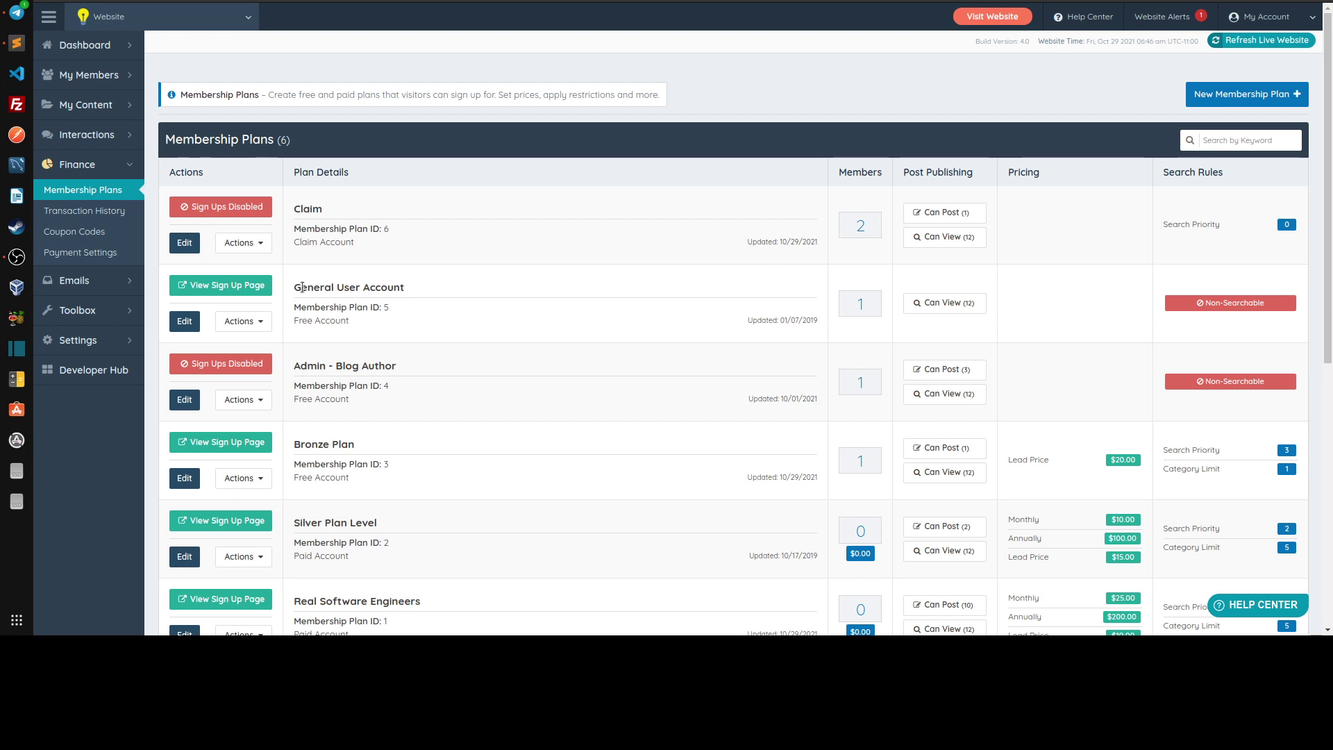
pyautogui.moveTo(294, 287); pyautogui.dragTo(389, 328)
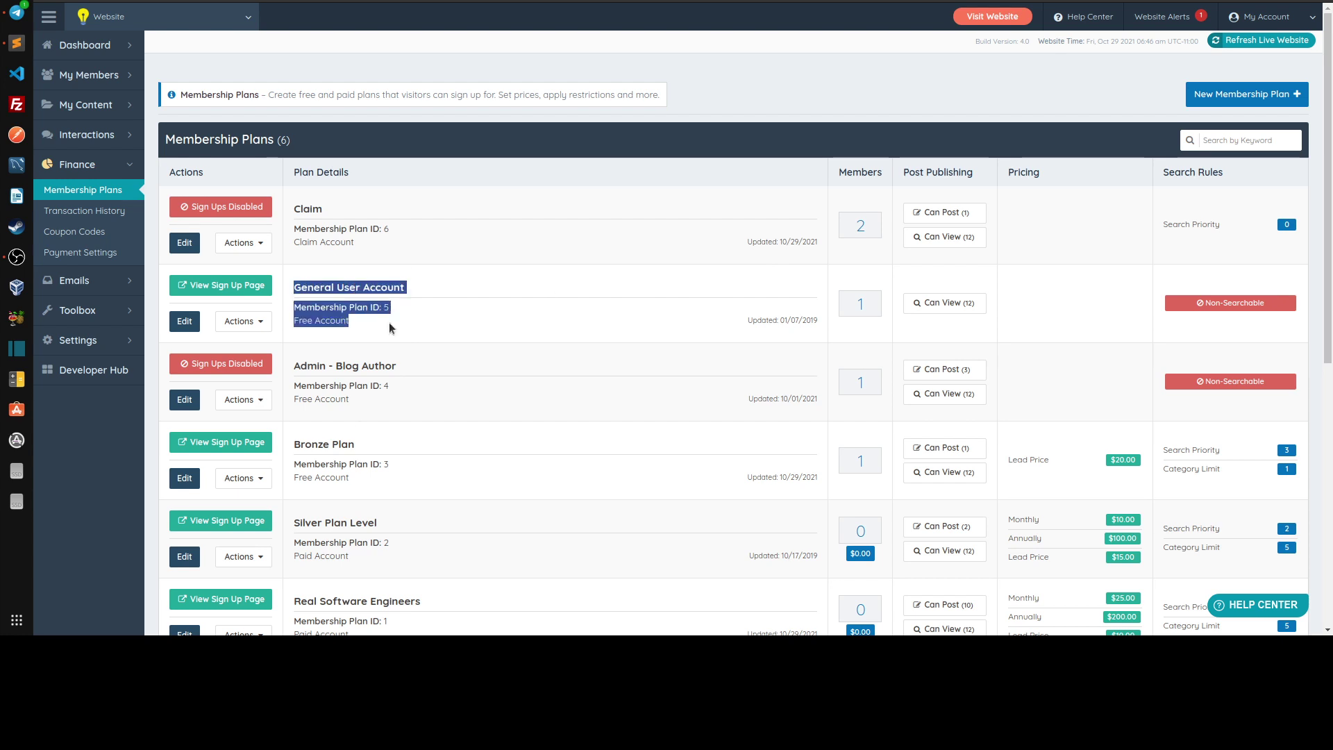
pyautogui.click(436, 300)
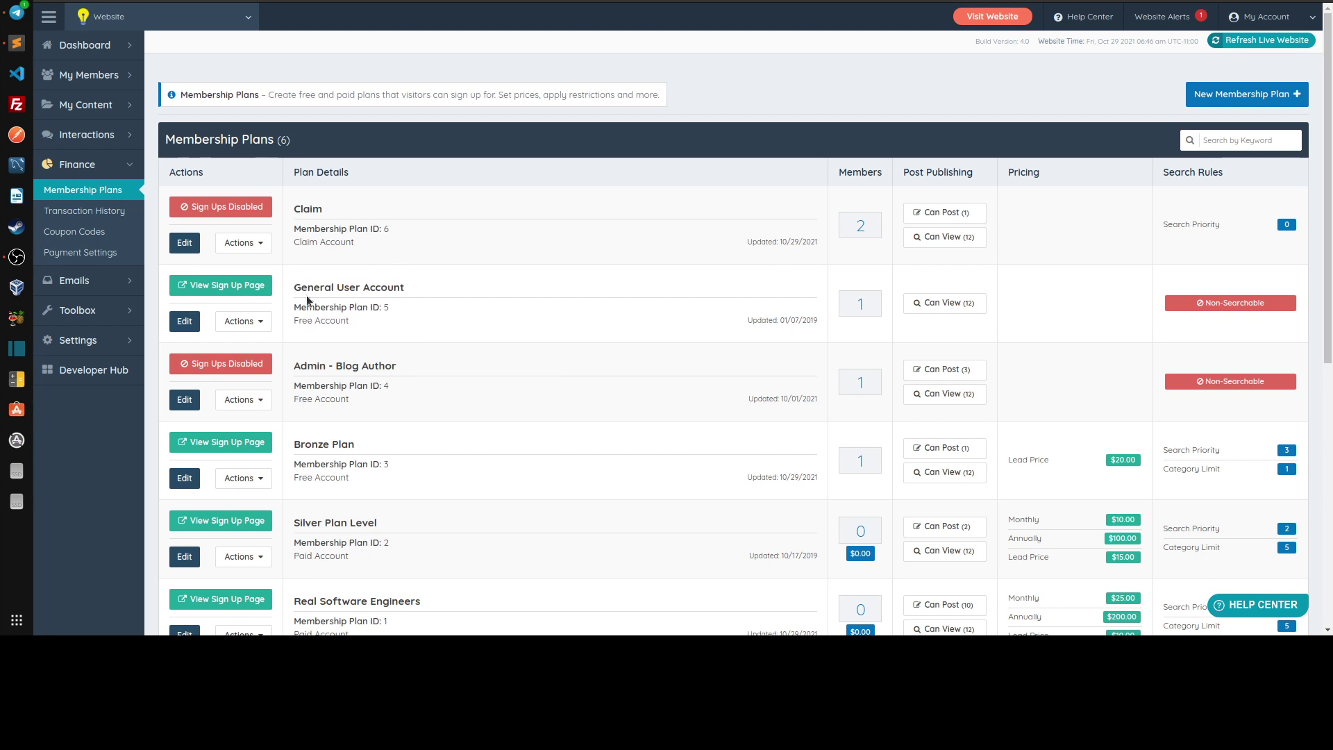
pyautogui.click(859, 304)
pyautogui.scroll(-1, 472, 306)
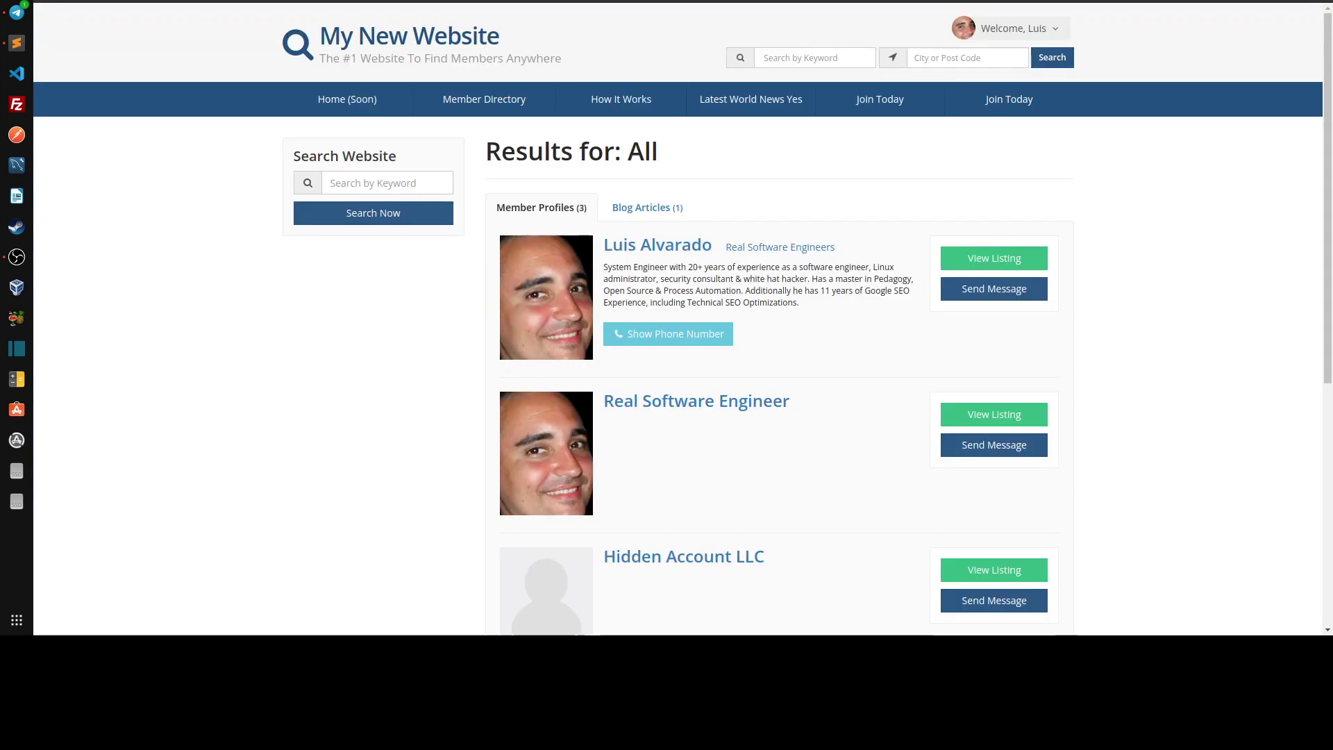
# Step: Review the member search results and dashboard, and compare the top three membership plans with the Bronze, Silver and Real Software Engineers plans
pyautogui.scroll(-2, 386, 431)
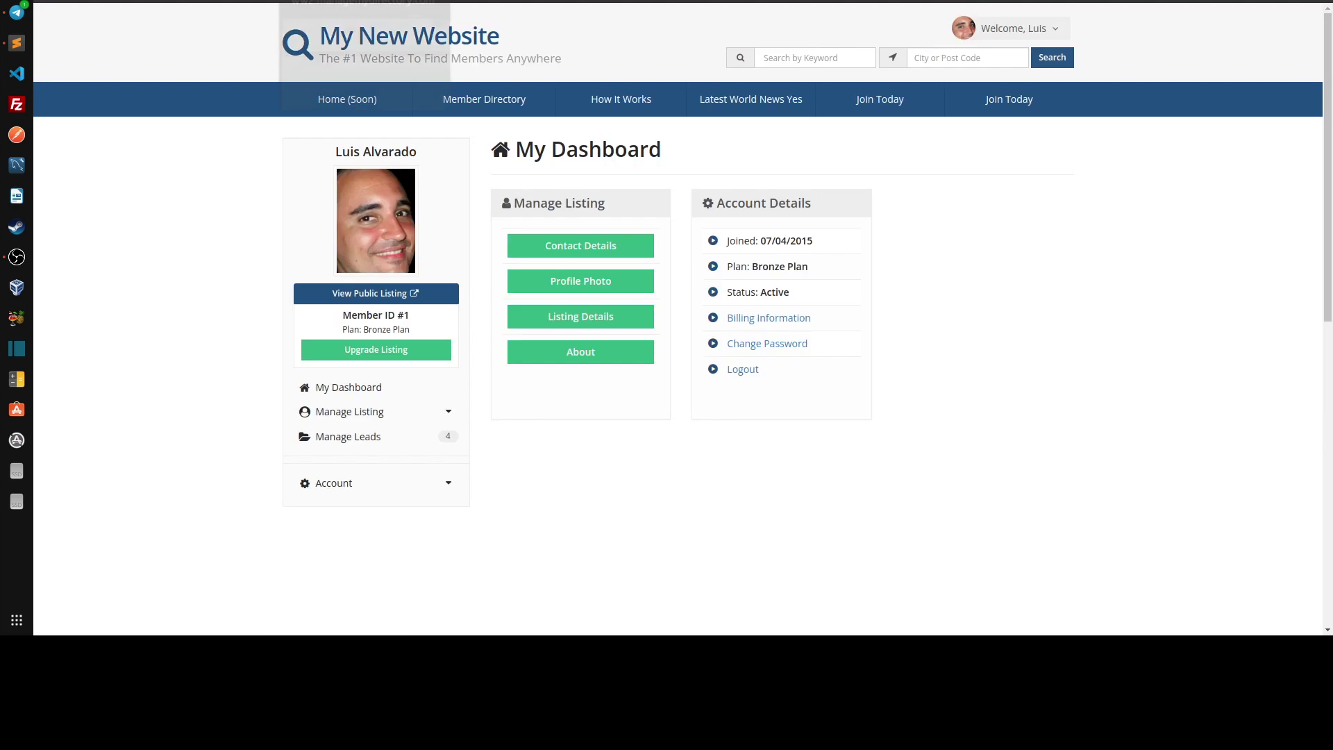
pyautogui.moveTo(364, 1)
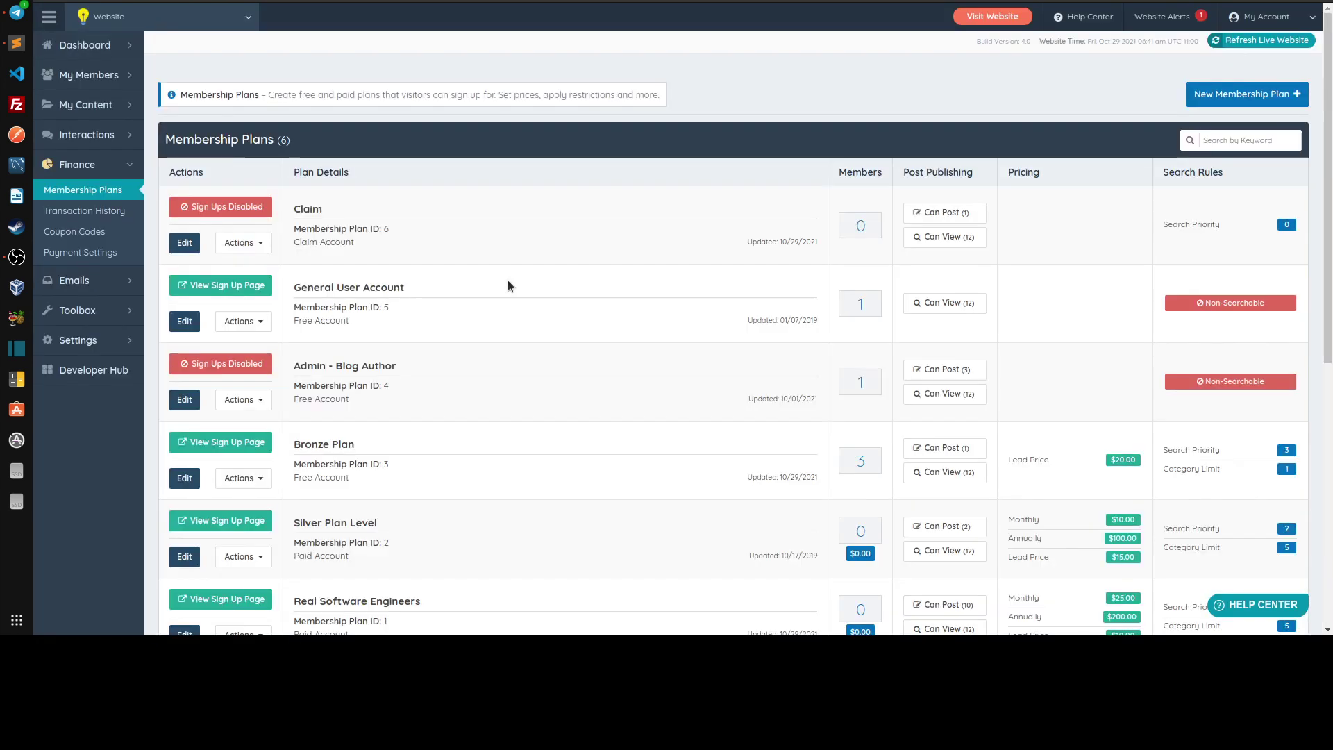
pyautogui.scroll(-2, 507, 281)
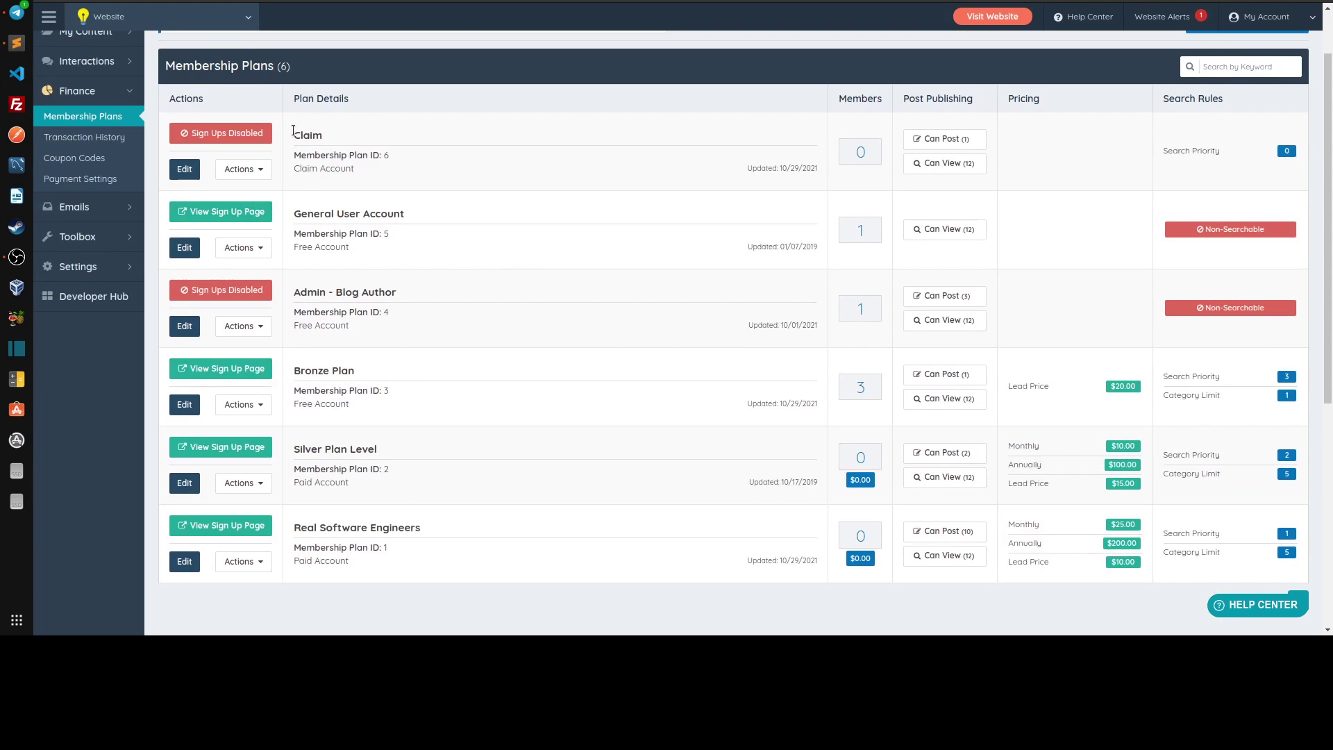
pyautogui.moveTo(304, 201); pyautogui.dragTo(361, 295)
pyautogui.click(309, 364)
pyautogui.moveTo(295, 372); pyautogui.dragTo(542, 518)
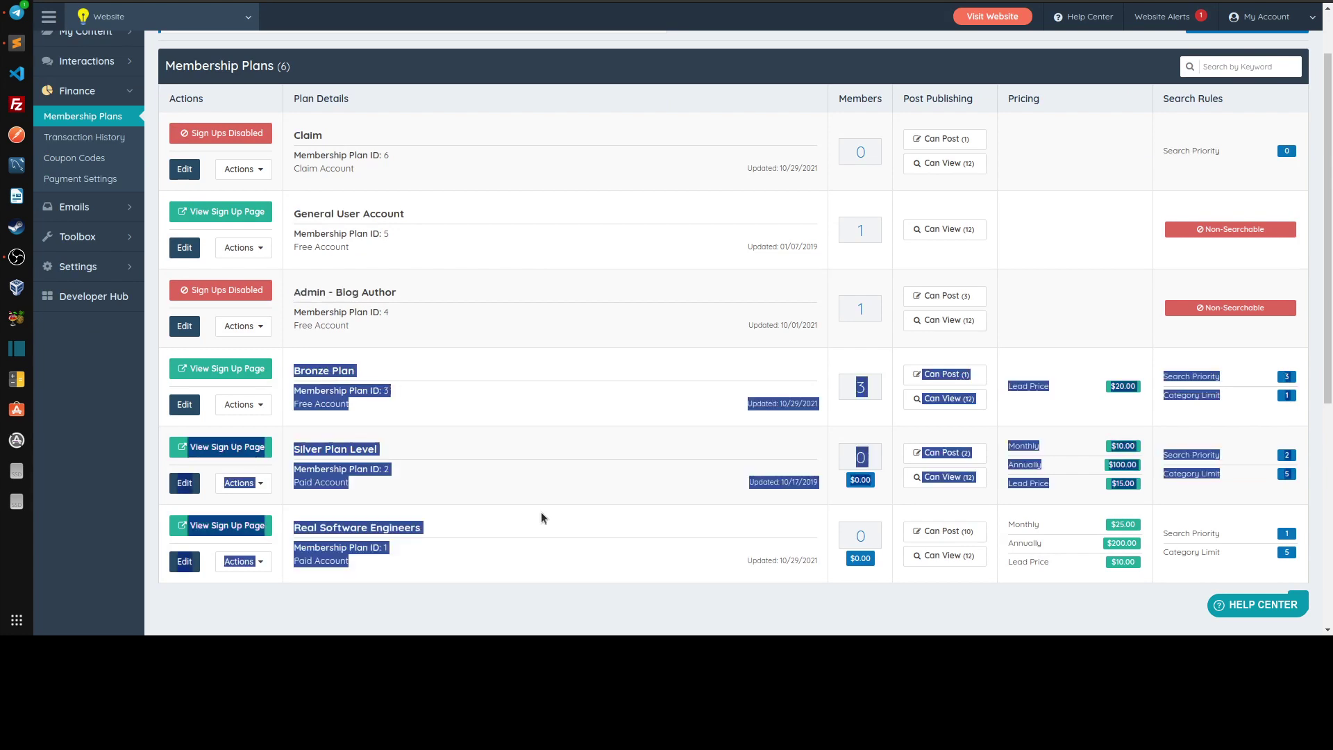
pyautogui.click(438, 376)
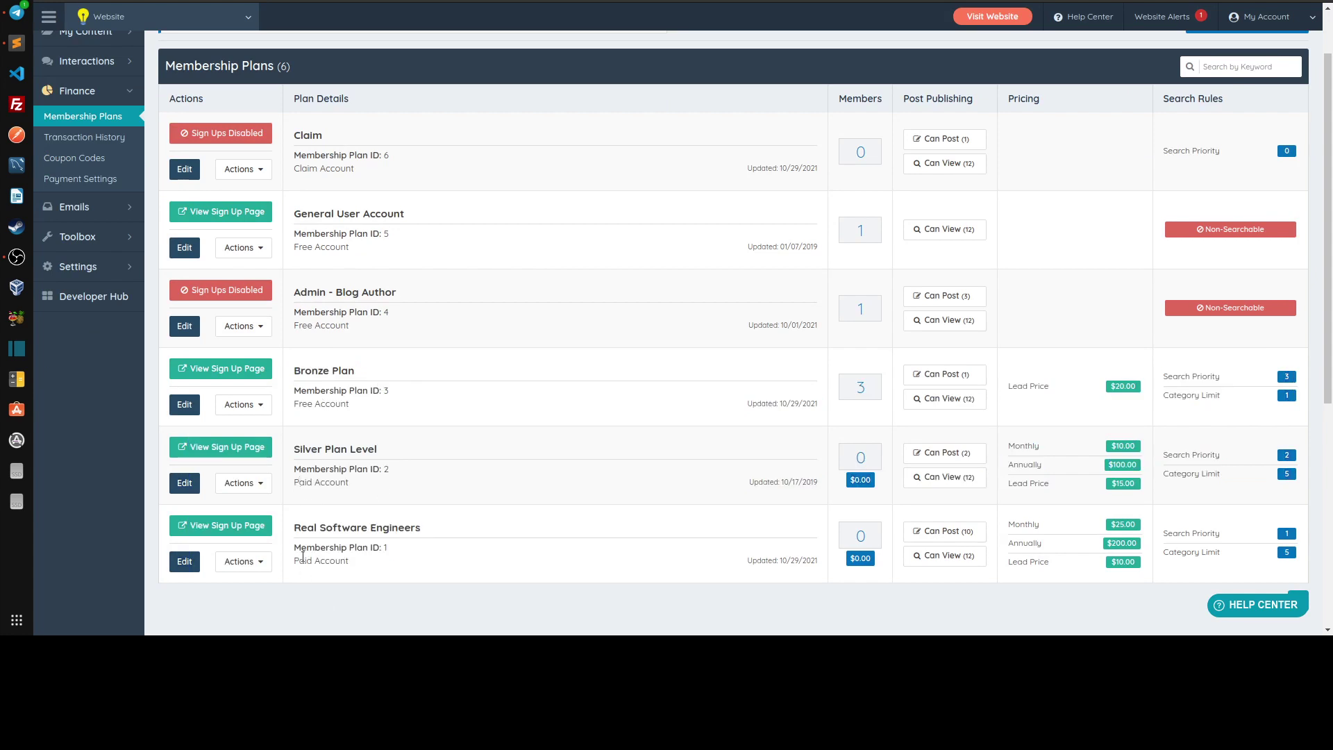
# Step: Examine the account types of the Real Software Engineers, Bronze Plan and Silver Plan Level entries
pyautogui.moveTo(298, 560); pyautogui.dragTo(438, 576)
pyautogui.click(410, 390)
pyautogui.moveTo(296, 369); pyautogui.dragTo(364, 404)
pyautogui.click(297, 446)
pyautogui.moveTo(297, 446); pyautogui.dragTo(378, 484)
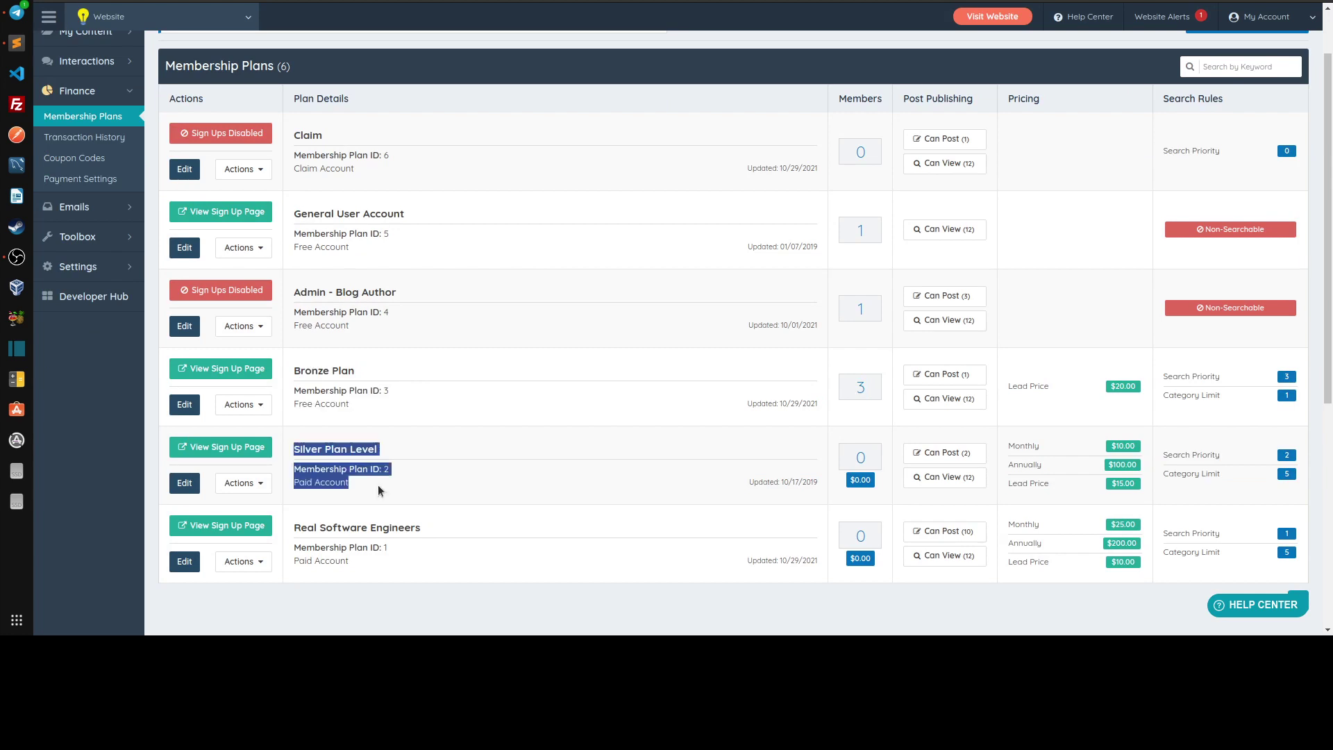
pyautogui.click(314, 548)
pyautogui.moveTo(314, 547); pyautogui.dragTo(464, 428)
pyautogui.click(464, 428)
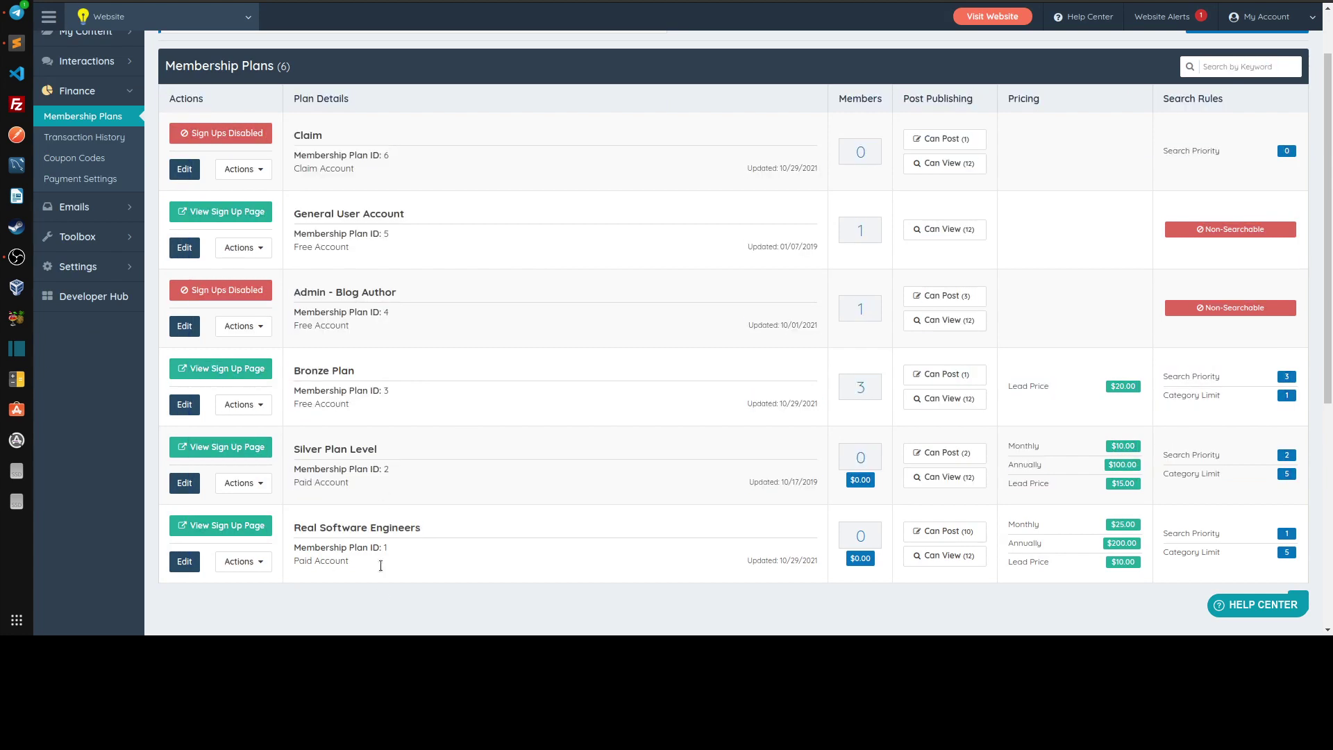
# Step: Examine the General User Account entry again and look over the full list of membership plans
pyautogui.scroll(1, 340, 169)
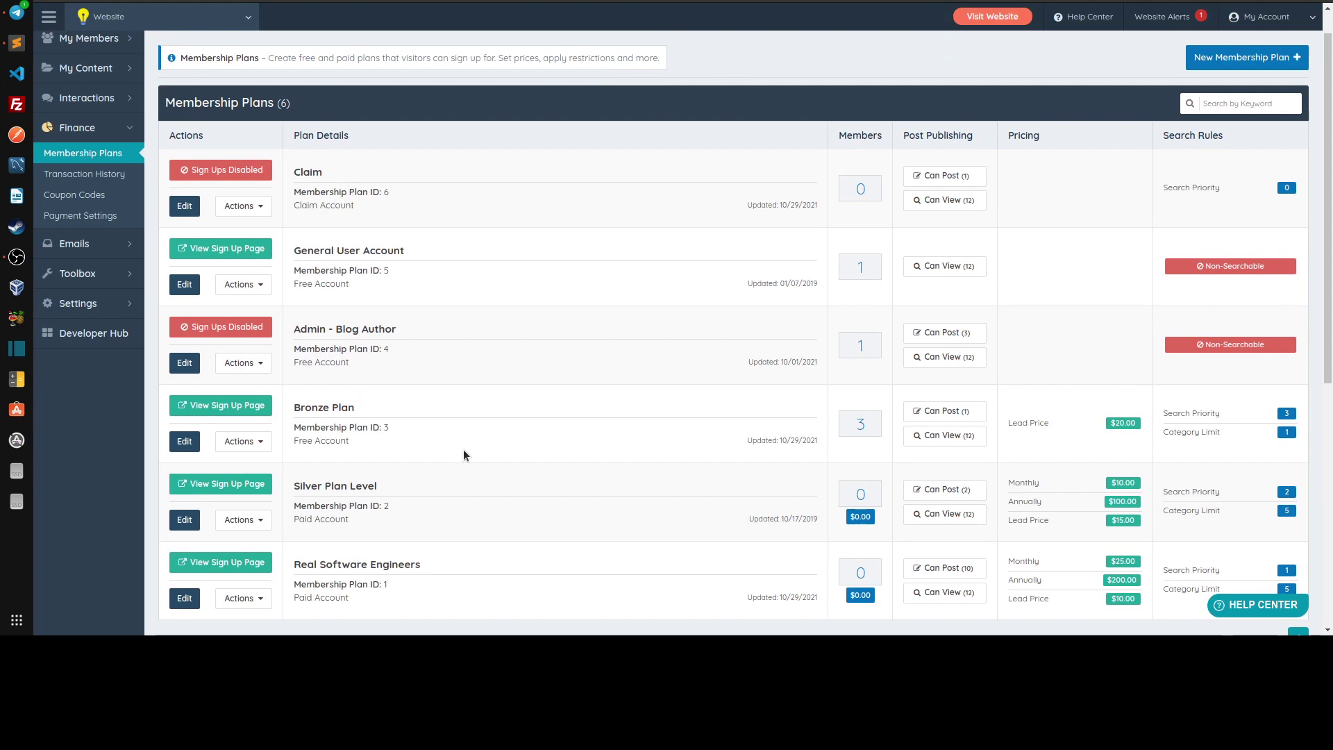
pyautogui.scroll(1, 507, 382)
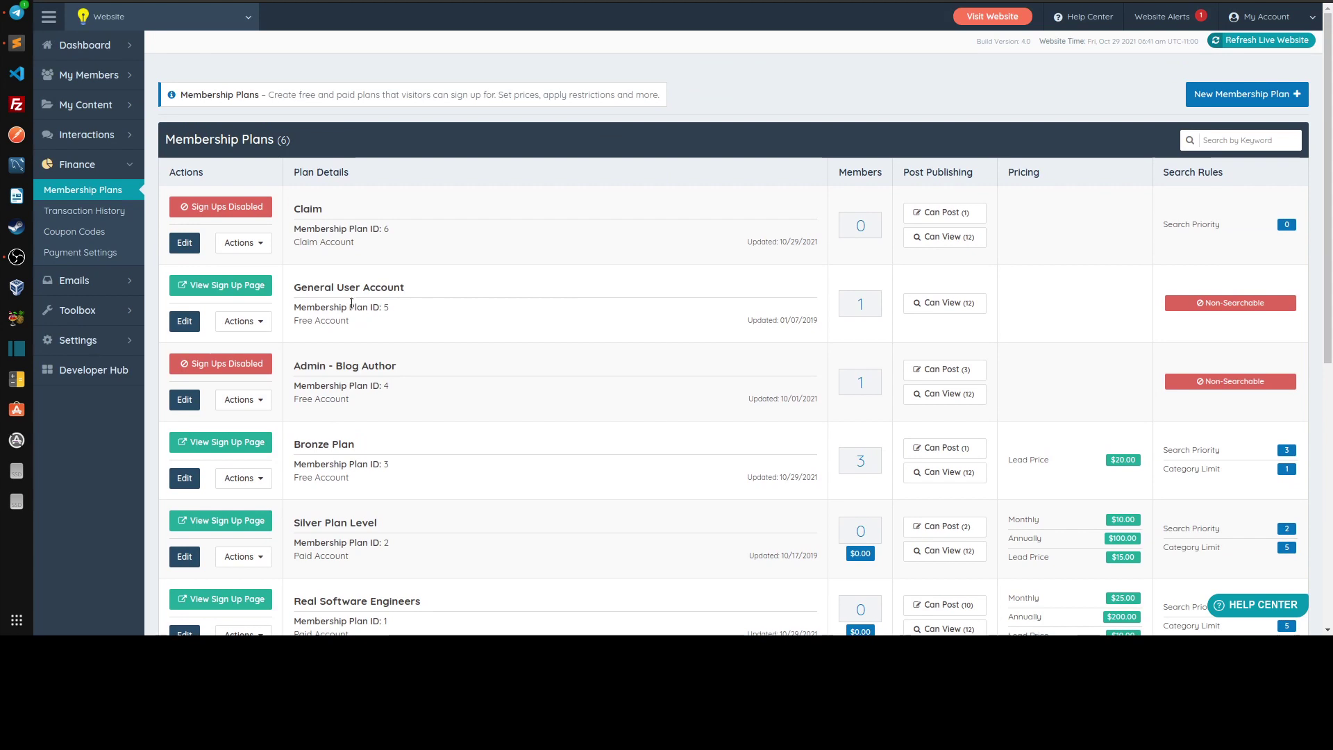
pyautogui.moveTo(289, 291); pyautogui.dragTo(423, 284)
pyautogui.click(483, 294)
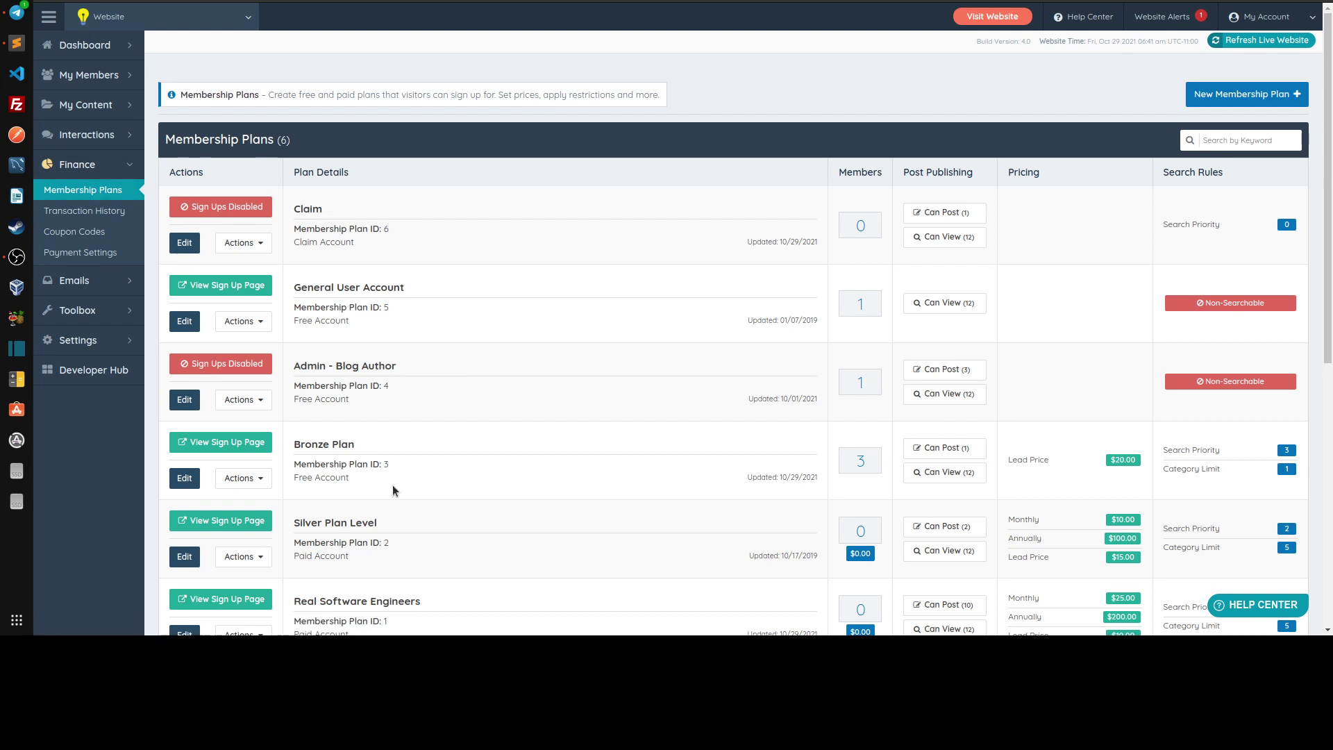
pyautogui.scroll(-1, 600, 422)
pyautogui.scroll(-2, 599, 422)
pyautogui.scroll(4, 499, 417)
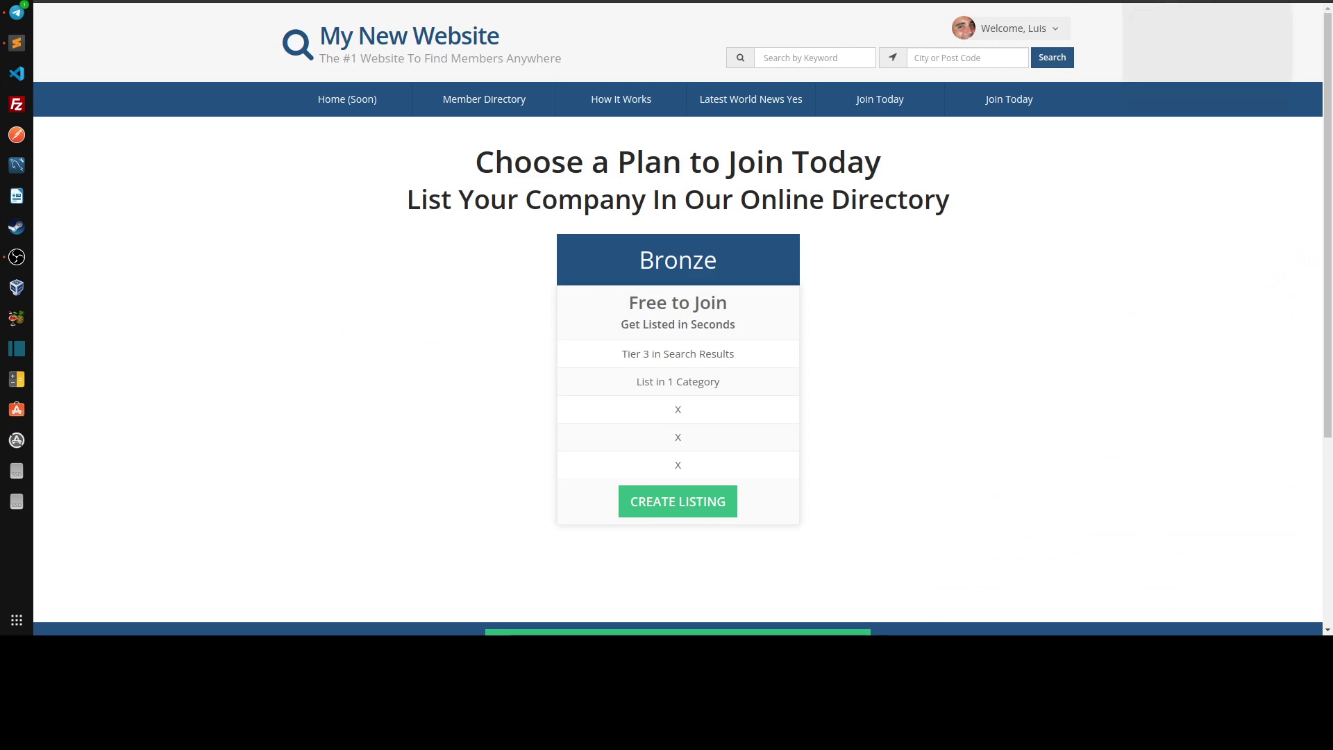
# Step: Open the Think Positive services site and review its introduction, service plans and Single Projects offer
pyautogui.click(1207, 3)
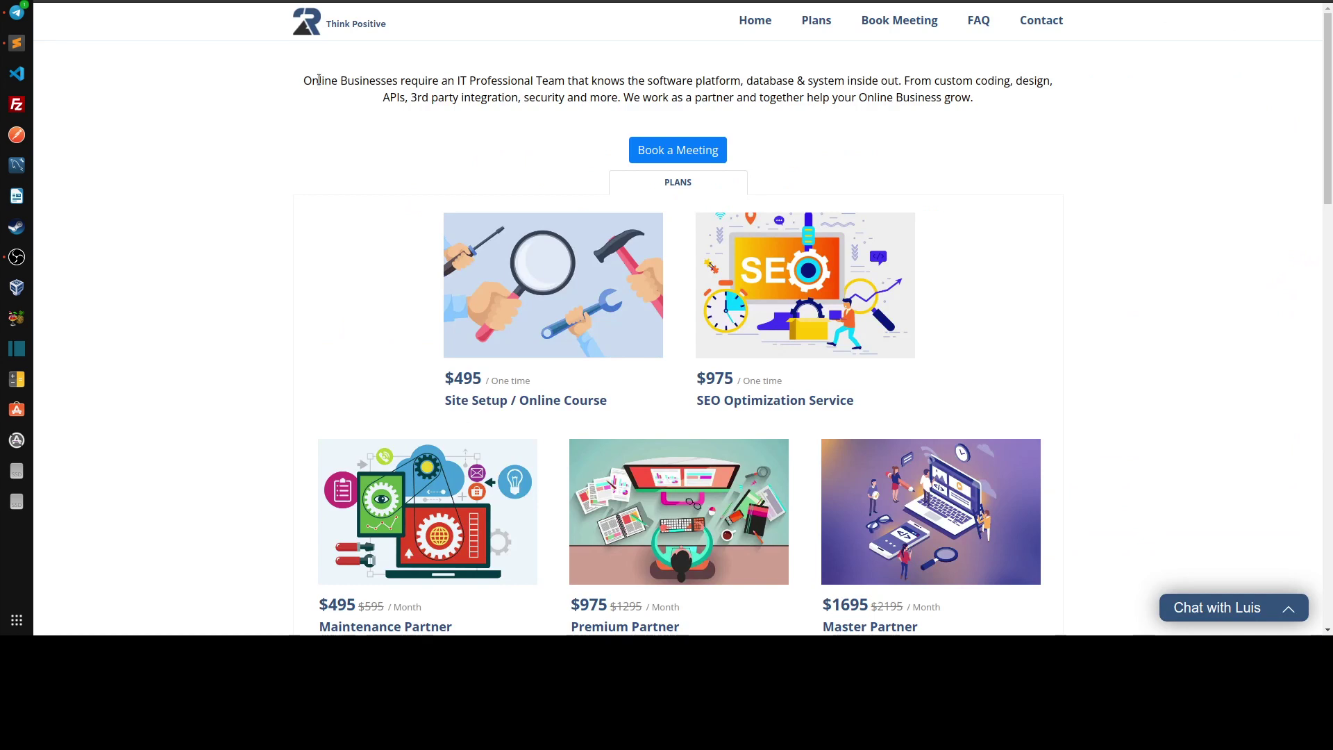
pyautogui.moveTo(327, 94); pyautogui.dragTo(1018, 128)
pyautogui.click(445, 124)
pyautogui.scroll(-3, 243, 259)
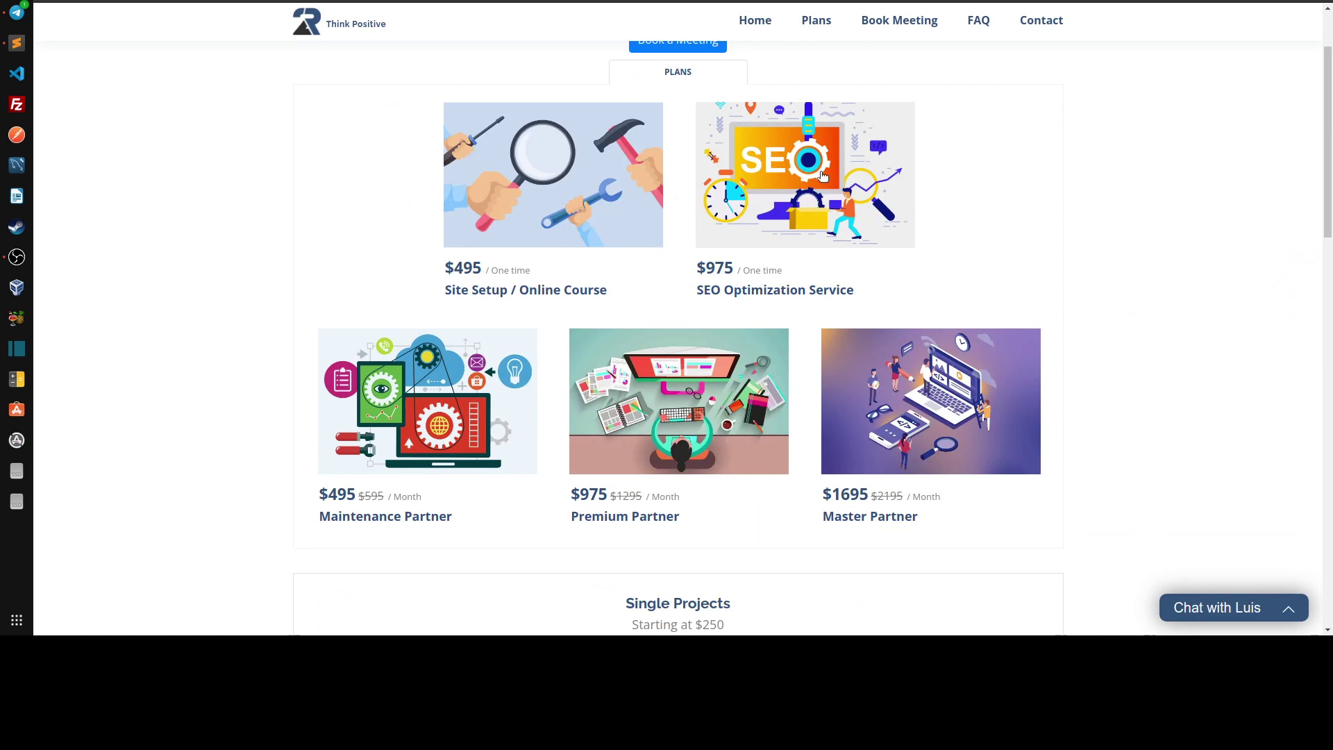
pyautogui.scroll(-2, 999, 185)
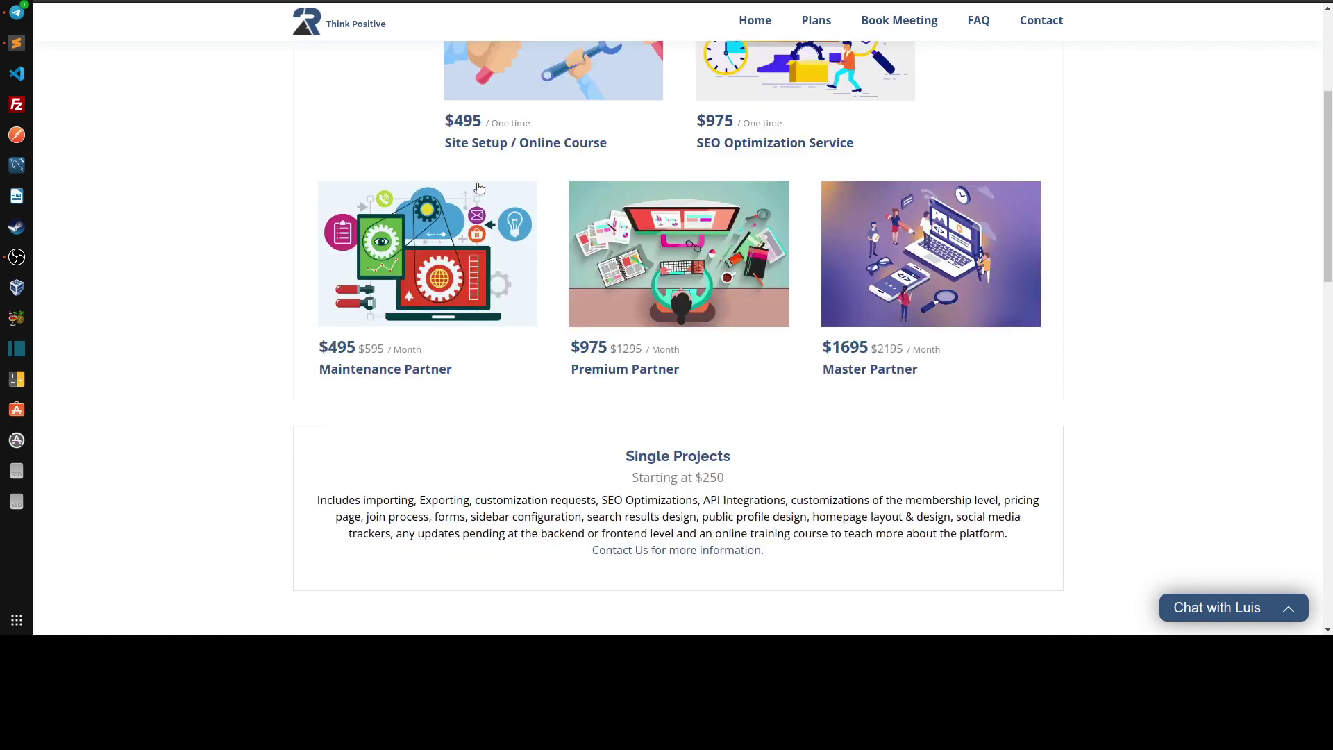
pyautogui.scroll(1, 254, 243)
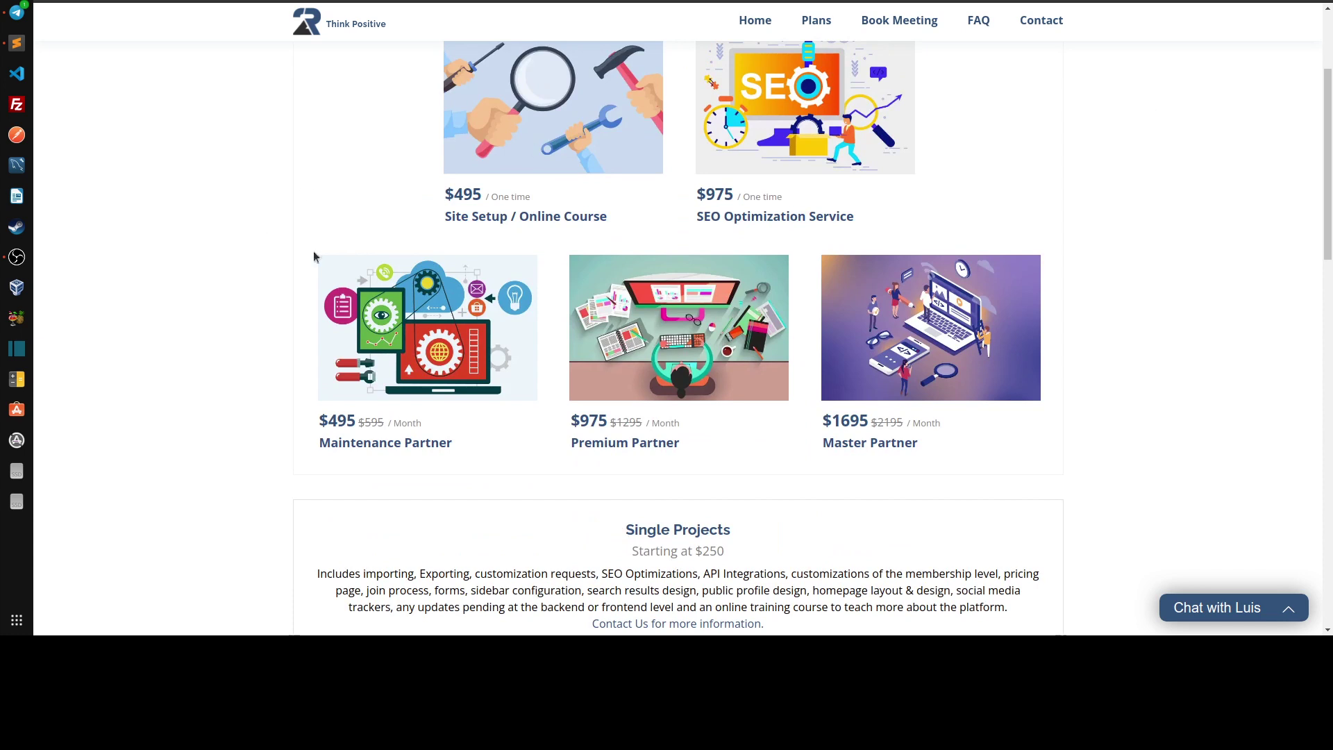
# Step: Return to the directory website and show its member dashboard and member search results
pyautogui.hotkey('ctrl', 'Tab')
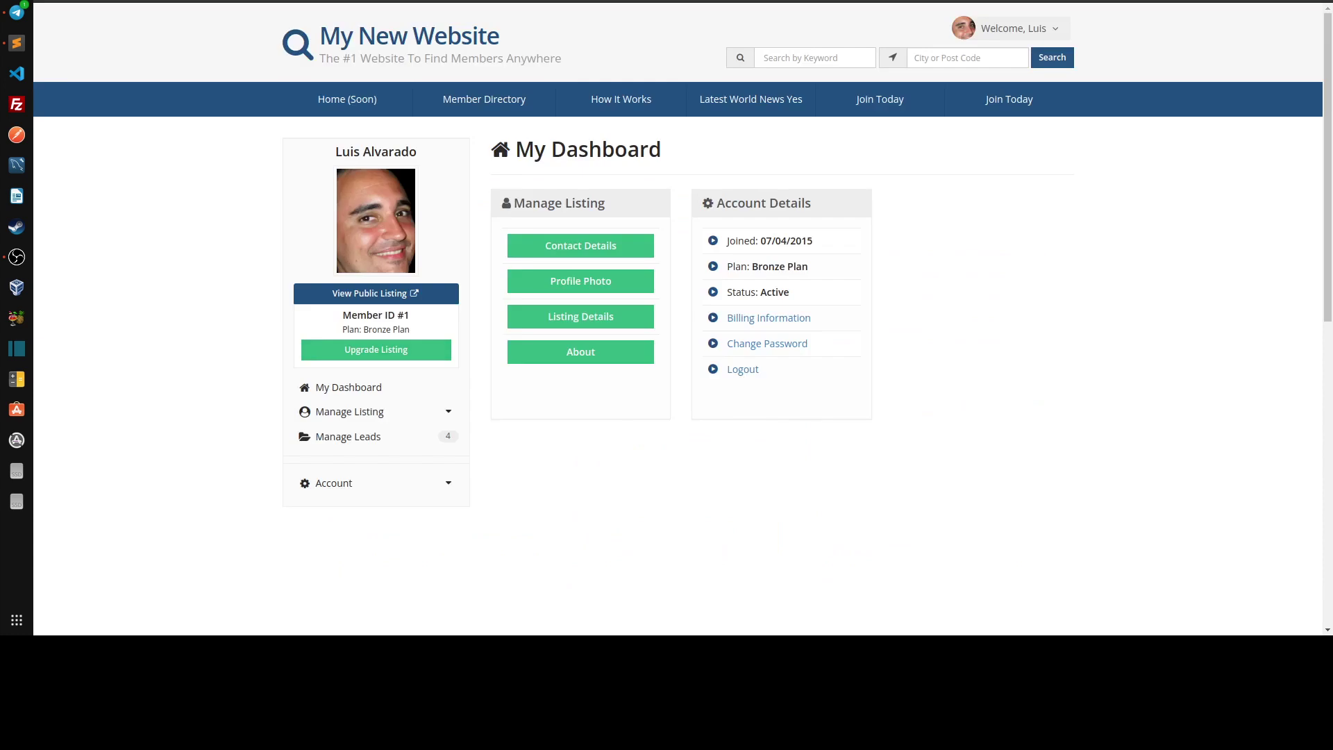
pyautogui.hotkey('ctrl', 'Tab')
pyautogui.hotkey('ctrl', 'Tab')
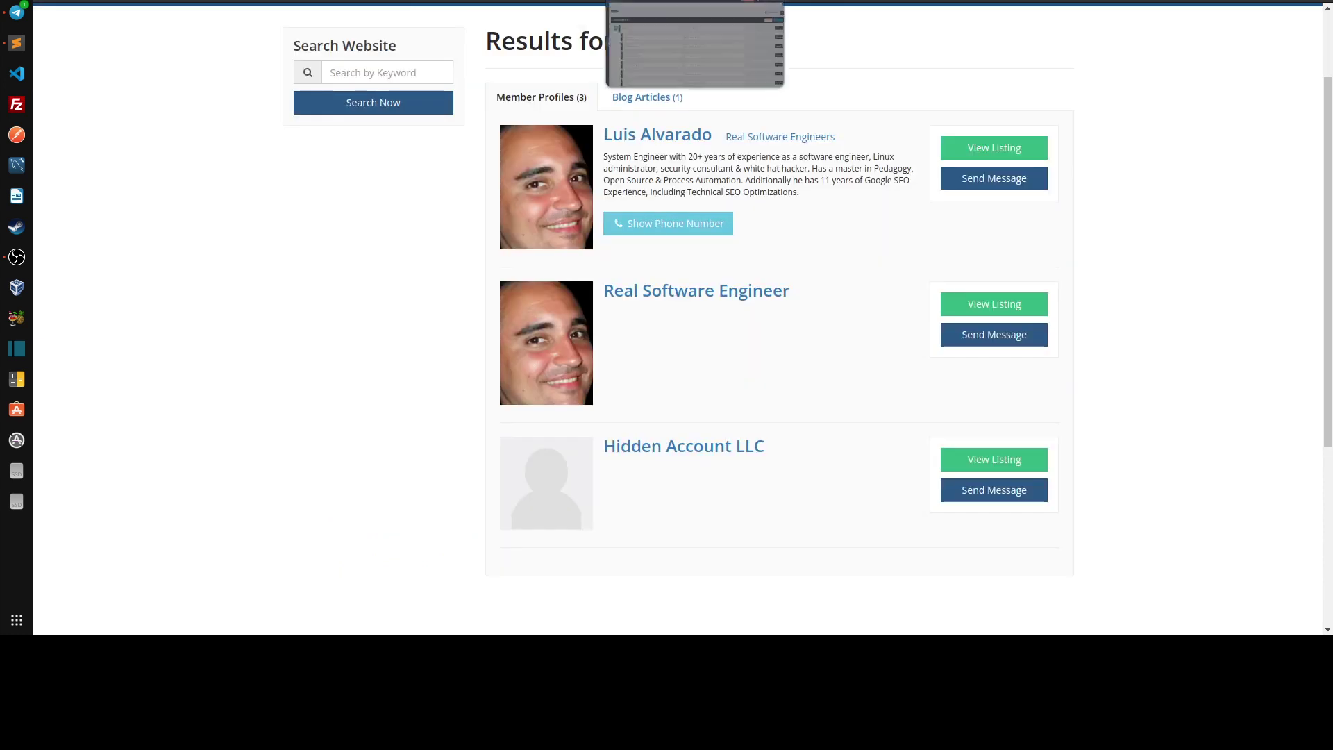